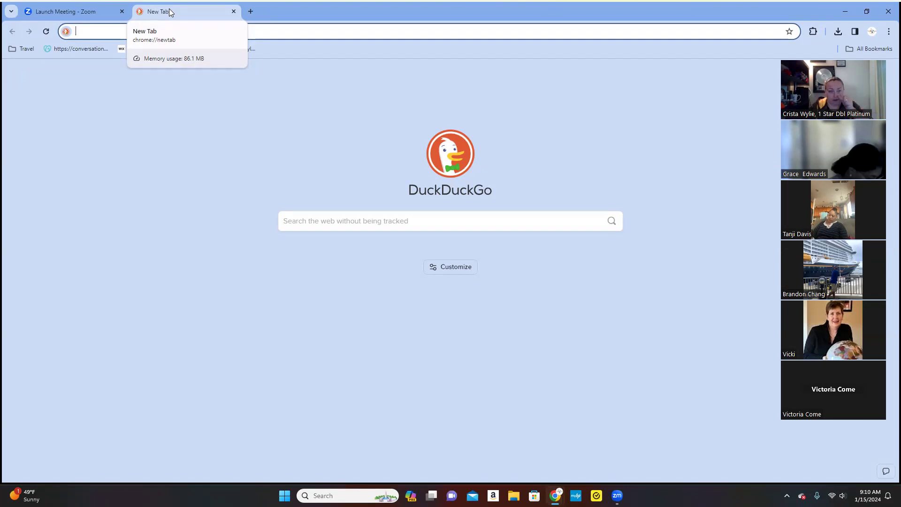
Open the 'Home | GoCCL Navigator' bookmark from the Travel > Suppliers bookmarks folder.
{"action": "left_click", "coordinate": [17, 51]}
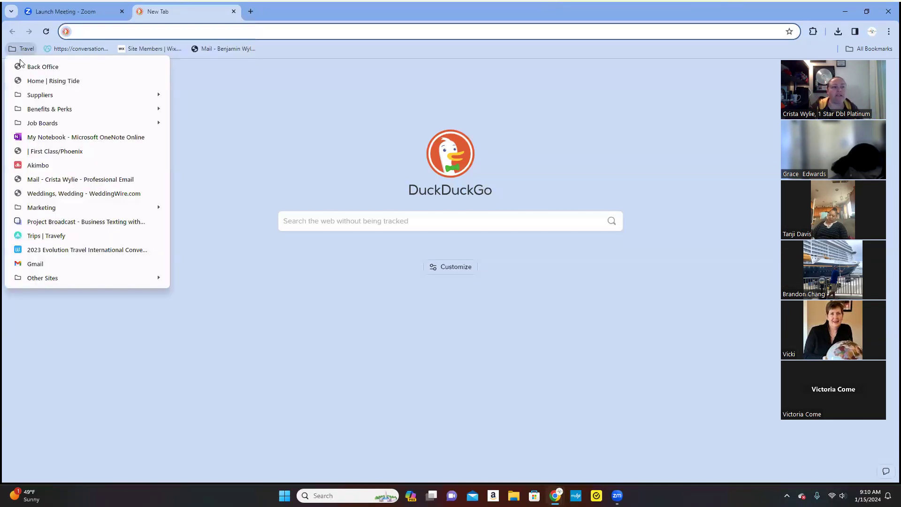
{"action": "mouse_move", "coordinate": [33, 96]}
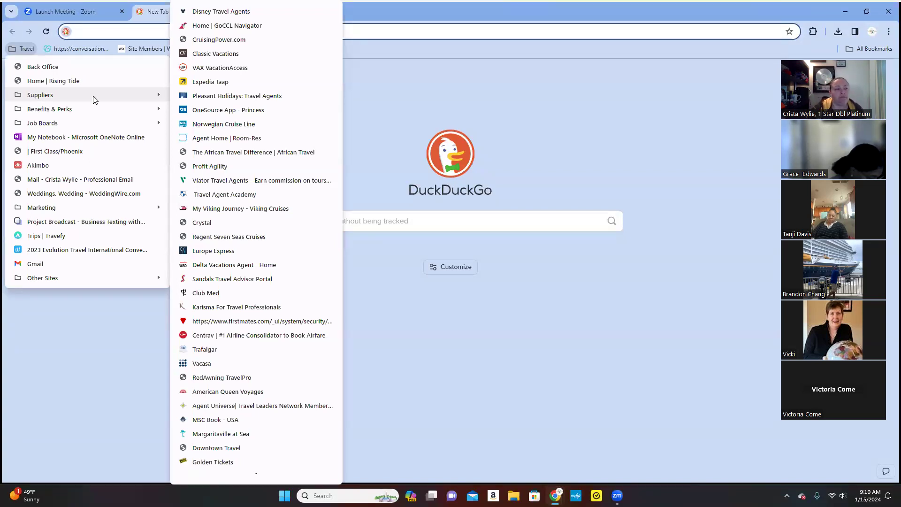
{"action": "left_click", "coordinate": [218, 26]}
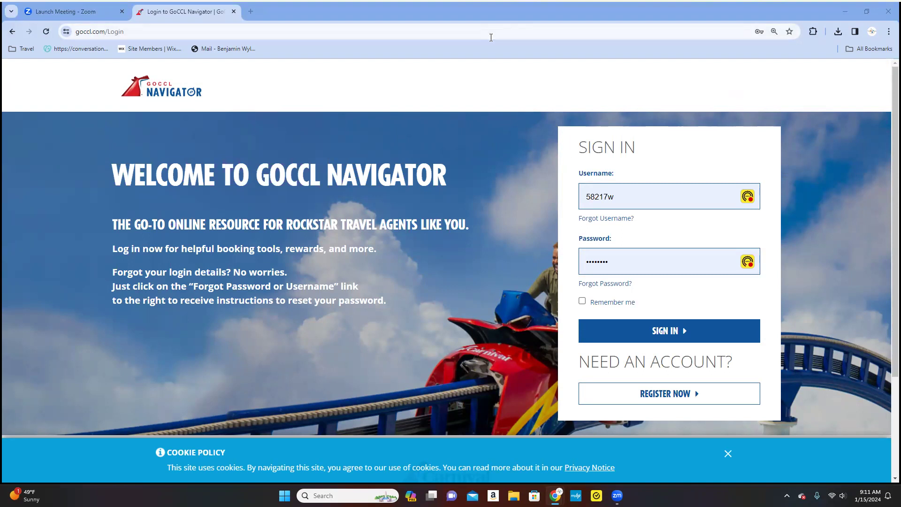
Sign in to the GoCCL Navigator agent portal with the saved credentials.
{"action": "left_click", "coordinate": [687, 333]}
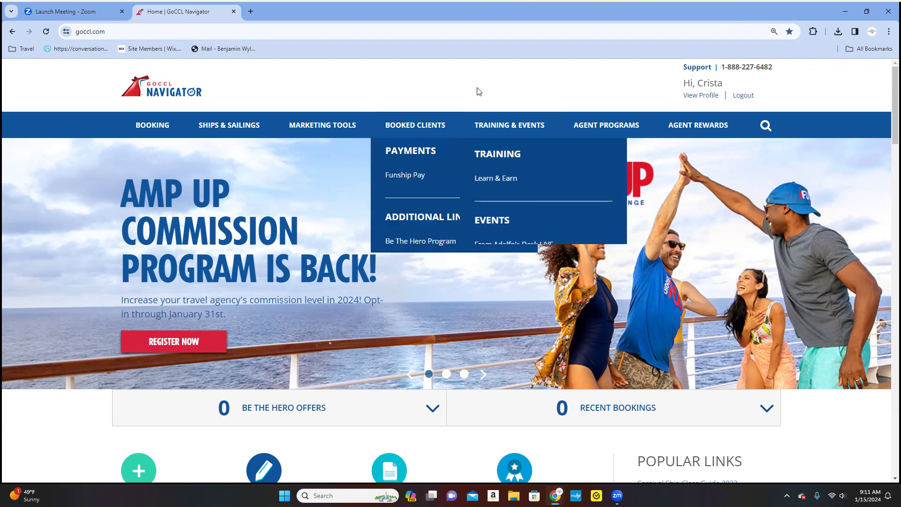
{"action": "mouse_move", "coordinate": [509, 126]}
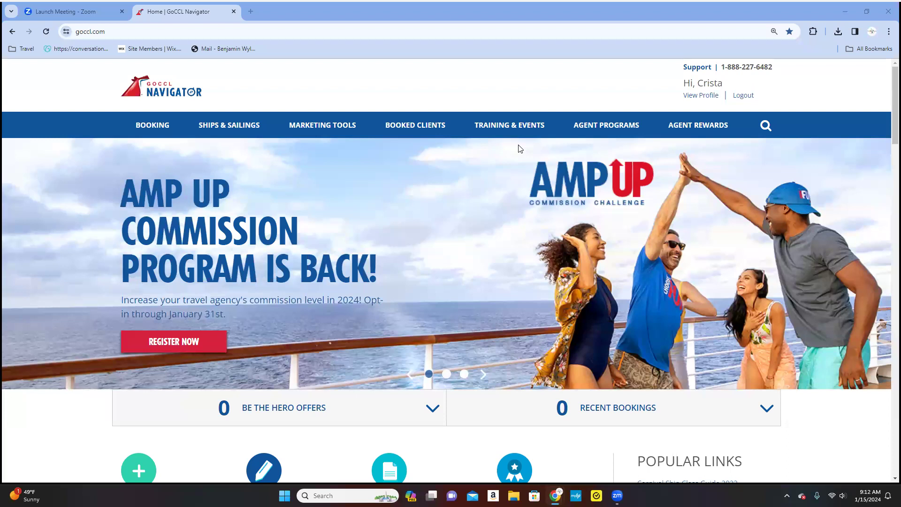
{"action": "mouse_move", "coordinate": [491, 114]}
{"action": "mouse_move", "coordinate": [145, 115]}
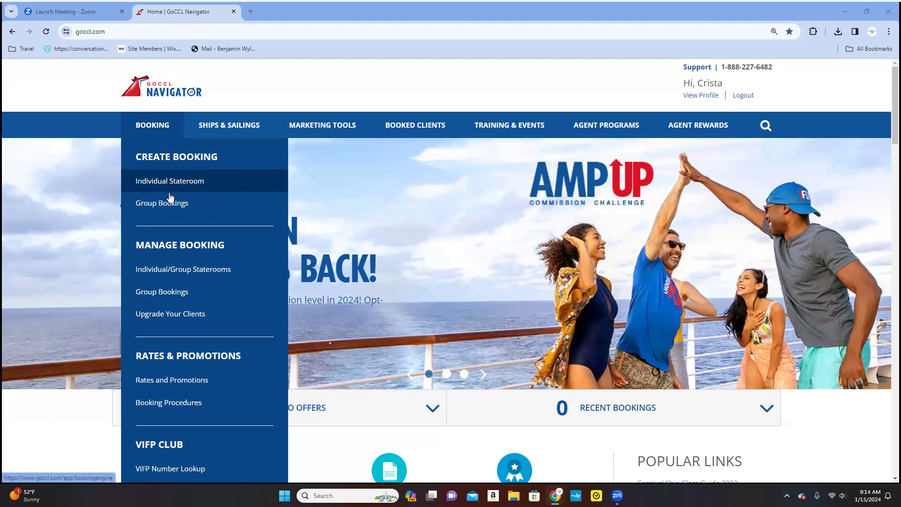
Open Rates & Promotions, list all current offers, and scroll to the New Year Savings Sale card.
{"action": "left_click", "coordinate": [189, 381]}
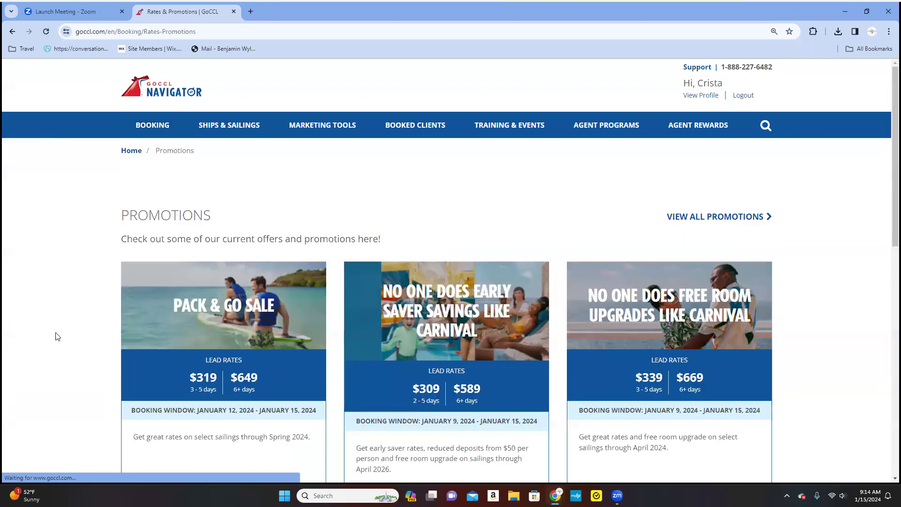
{"action": "scroll", "coordinate": [63, 335], "scroll_direction": "down", "scroll_amount": 2}
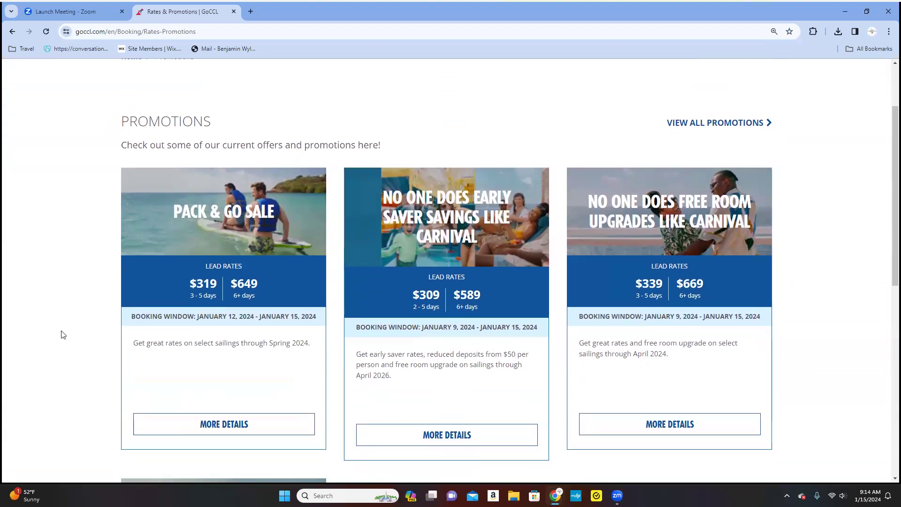
{"action": "left_click", "coordinate": [704, 123]}
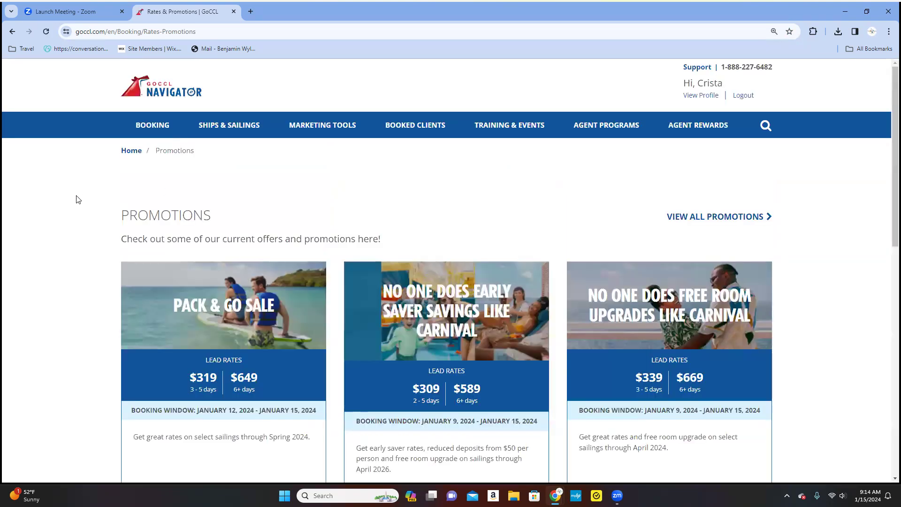
{"action": "scroll", "coordinate": [78, 199], "scroll_direction": "down", "scroll_amount": 2}
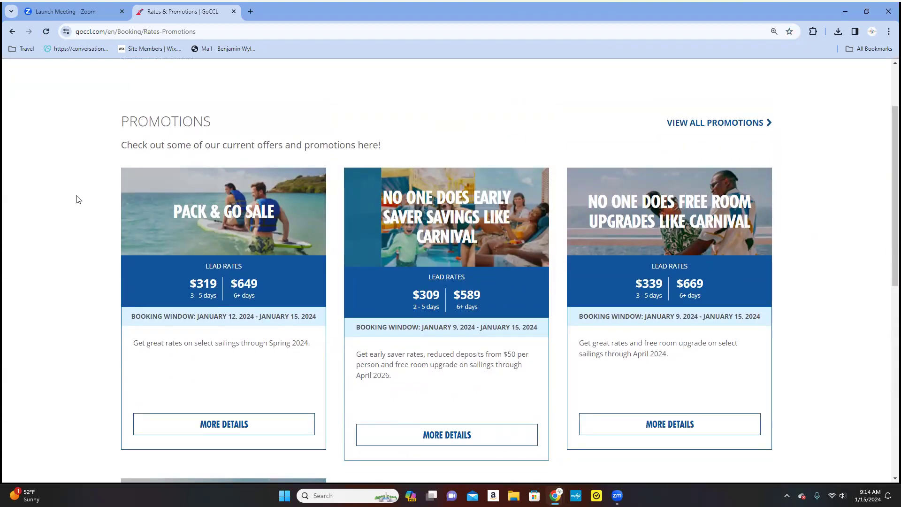
{"action": "scroll", "coordinate": [78, 200], "scroll_direction": "down", "scroll_amount": 5}
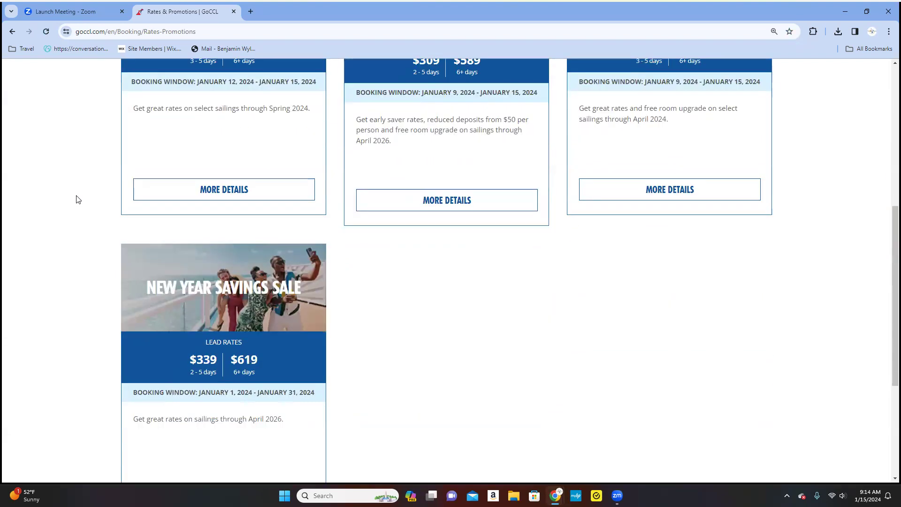
{"action": "scroll", "coordinate": [78, 200], "scroll_direction": "down", "scroll_amount": 2}
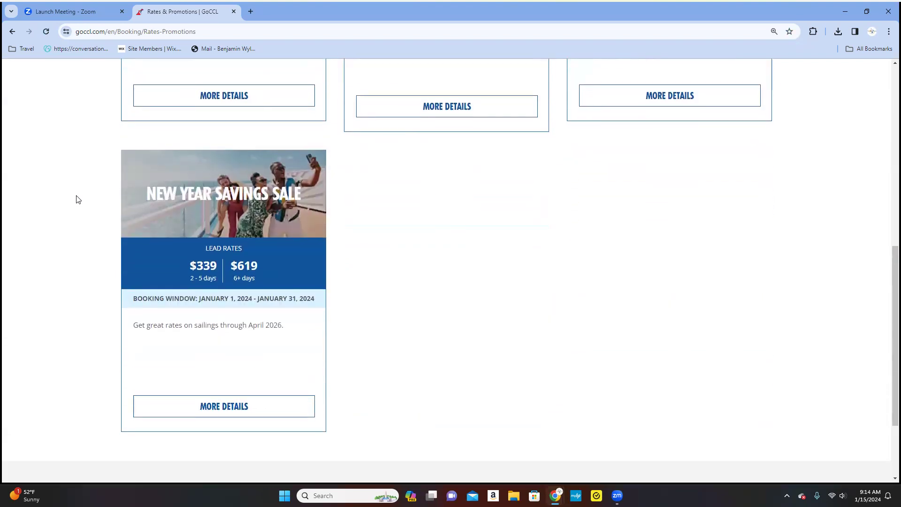
Open the New Year Savings Sale details and review its PB4 rate code and lead rates from $339.
{"action": "left_click", "coordinate": [240, 409]}
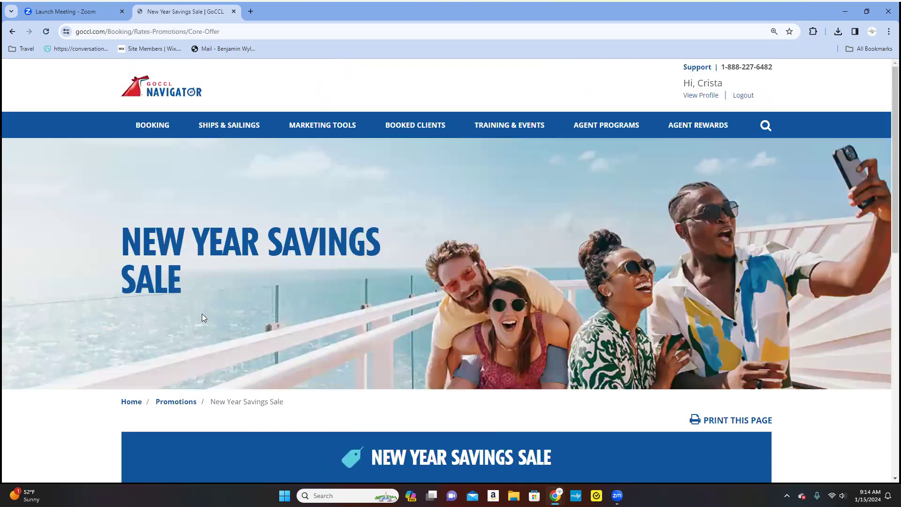
{"action": "scroll", "coordinate": [91, 302], "scroll_direction": "down", "scroll_amount": 2}
{"action": "scroll", "coordinate": [91, 302], "scroll_direction": "down", "scroll_amount": 5}
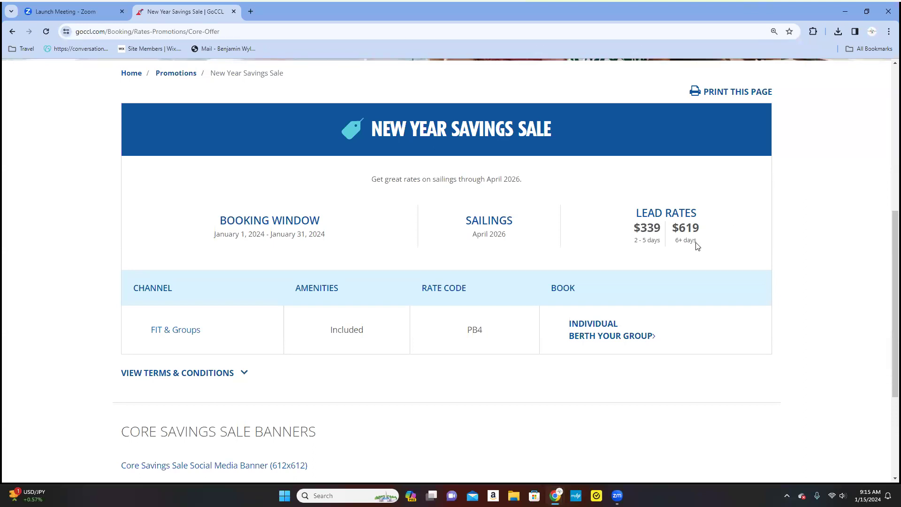
{"action": "scroll", "coordinate": [520, 212], "scroll_direction": "down", "scroll_amount": 2}
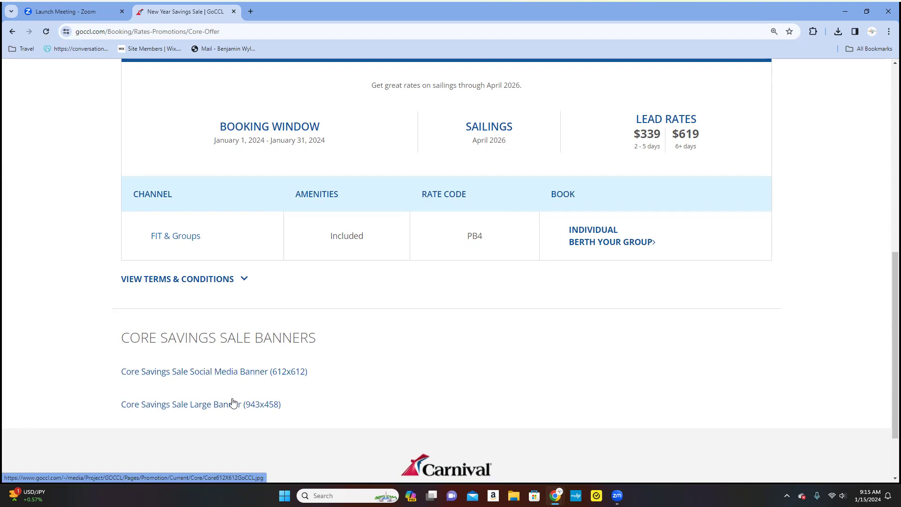
{"action": "scroll", "coordinate": [384, 379], "scroll_direction": "up", "scroll_amount": 1}
{"action": "scroll", "coordinate": [384, 379], "scroll_direction": "up", "scroll_amount": 5}
{"action": "scroll", "coordinate": [384, 379], "scroll_direction": "up", "scroll_amount": 4}
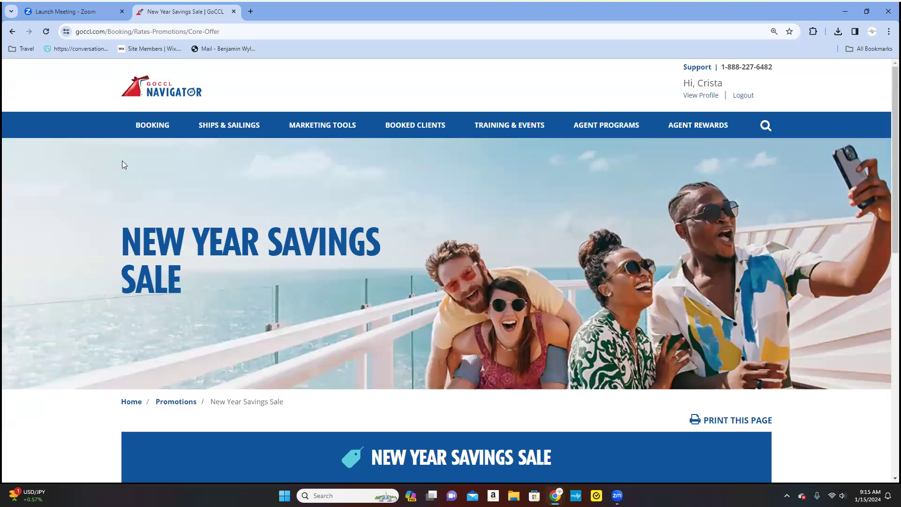
{"action": "mouse_move", "coordinate": [152, 128]}
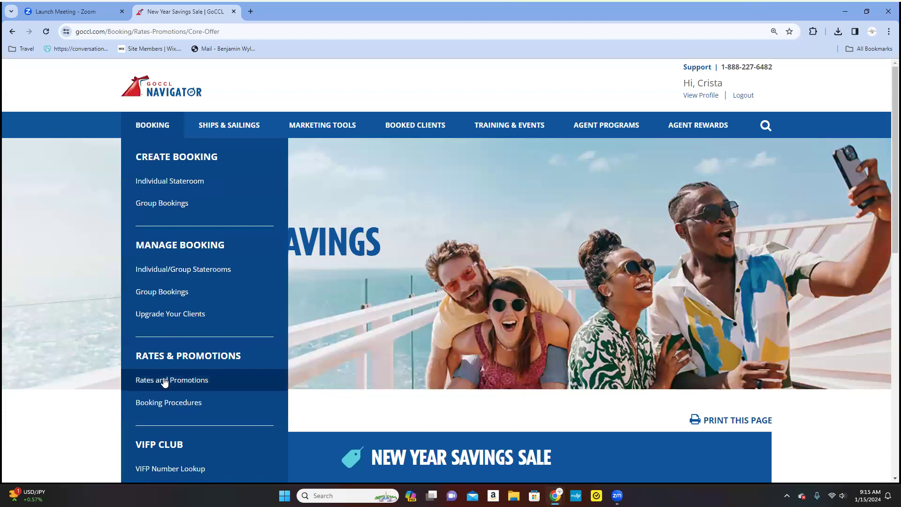
{"action": "left_click", "coordinate": [165, 405]}
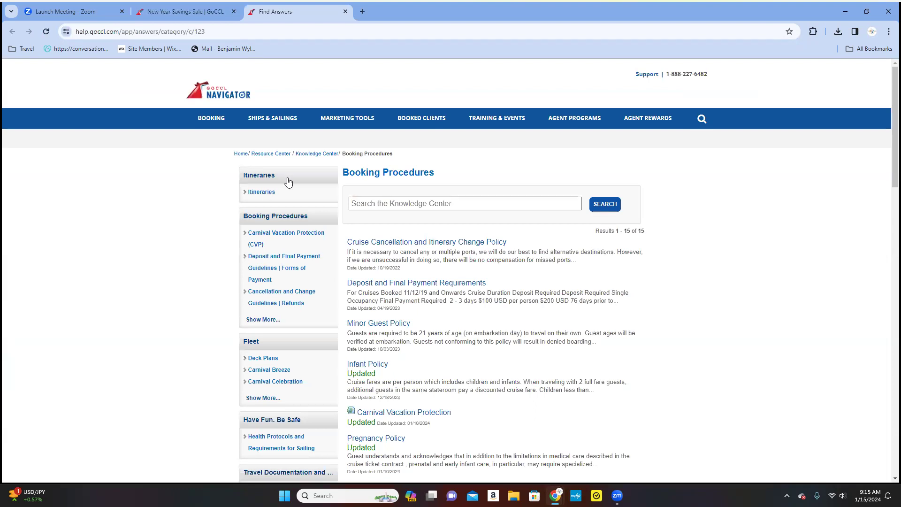
{"action": "mouse_move", "coordinate": [421, 118]}
{"action": "scroll", "coordinate": [652, 352], "scroll_direction": "down", "scroll_amount": 2}
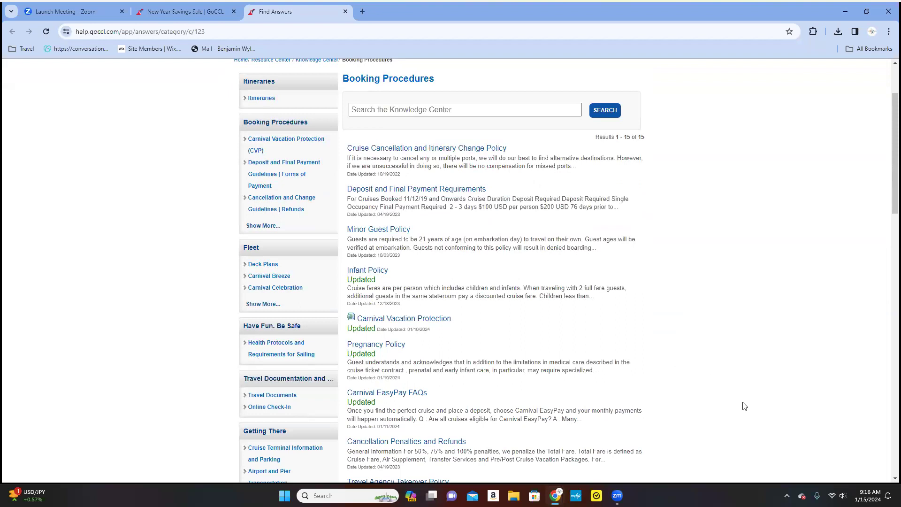
{"action": "scroll", "coordinate": [744, 406], "scroll_direction": "down", "scroll_amount": 2}
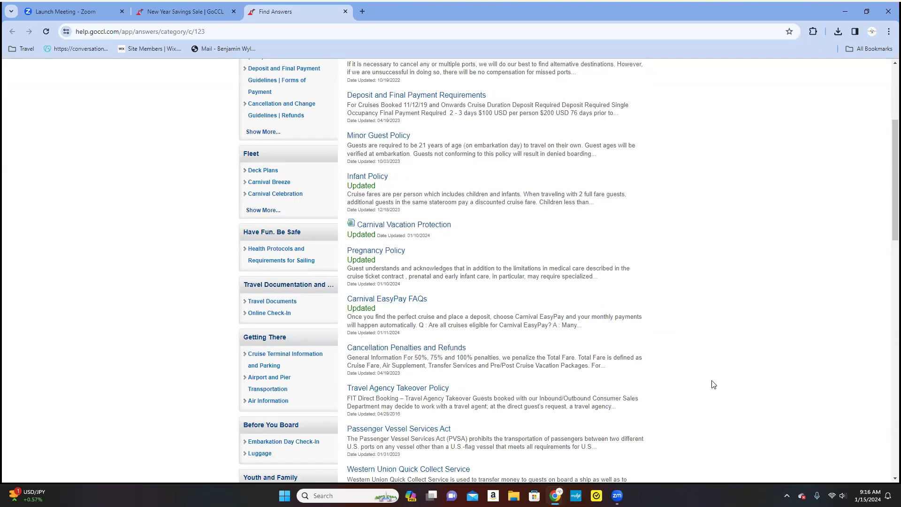
{"action": "scroll", "coordinate": [714, 384], "scroll_direction": "down", "scroll_amount": 2}
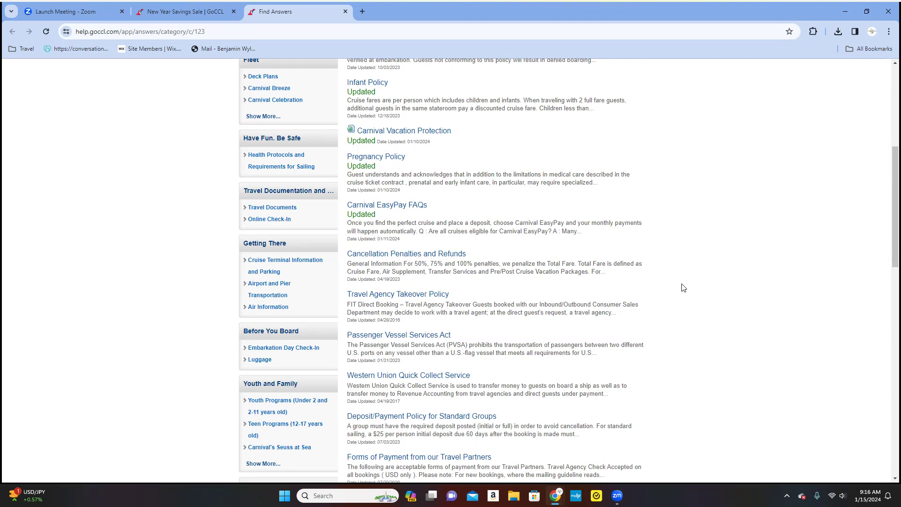
{"action": "scroll", "coordinate": [684, 288], "scroll_direction": "down", "scroll_amount": 3}
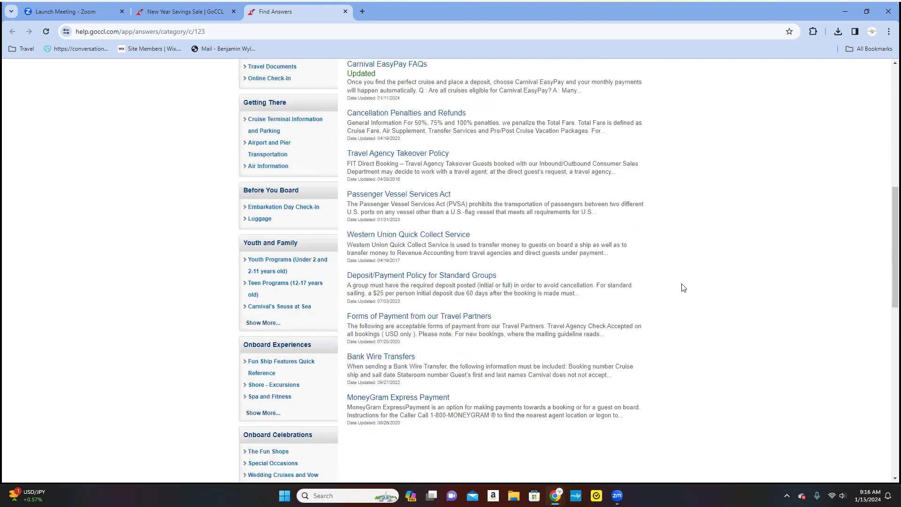
{"action": "scroll", "coordinate": [683, 288], "scroll_direction": "down", "scroll_amount": 2}
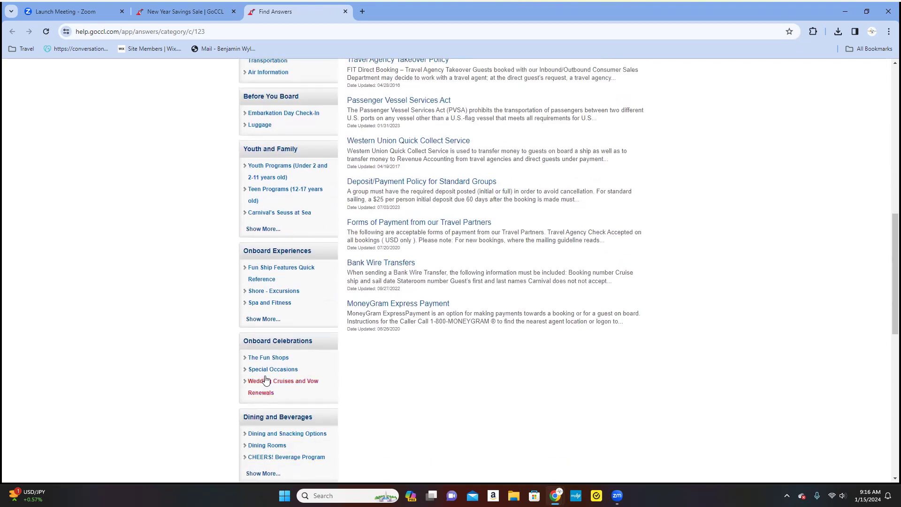
{"action": "scroll", "coordinate": [291, 325], "scroll_direction": "down", "scroll_amount": 1}
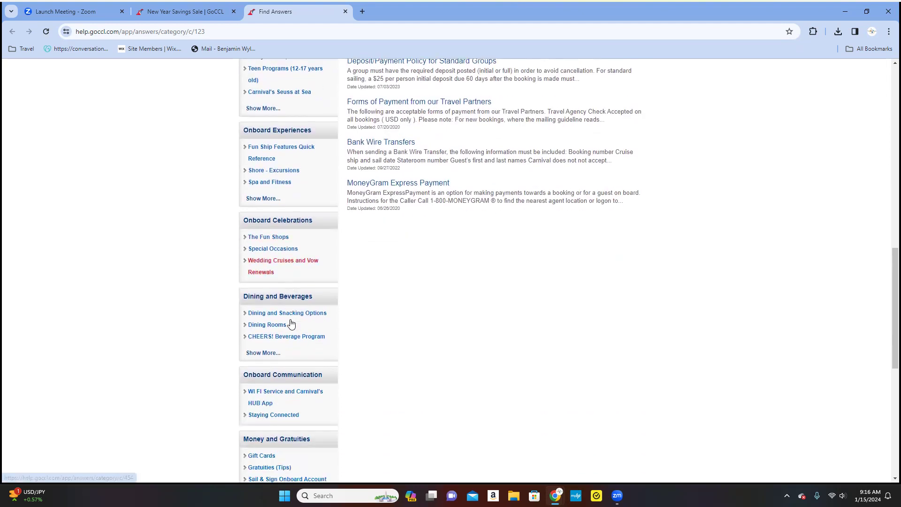
{"action": "scroll", "coordinate": [291, 323], "scroll_direction": "down", "scroll_amount": 8}
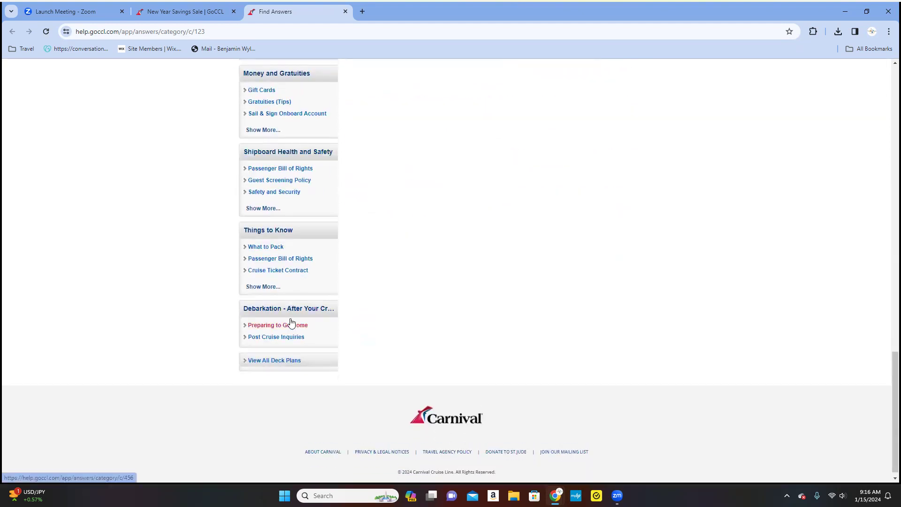
{"action": "scroll", "coordinate": [291, 319], "scroll_direction": "up", "scroll_amount": 17}
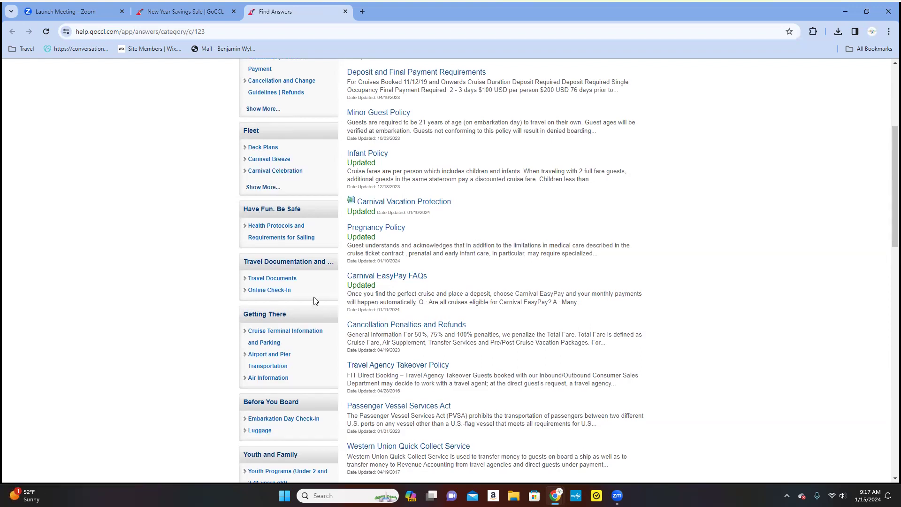
{"action": "scroll", "coordinate": [317, 301], "scroll_direction": "up", "scroll_amount": 2}
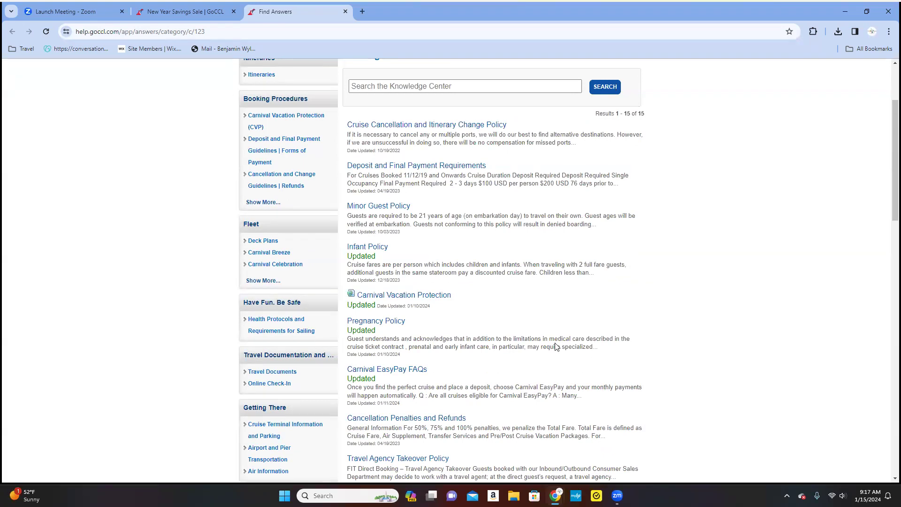
{"action": "scroll", "coordinate": [332, 324], "scroll_direction": "down", "scroll_amount": 2}
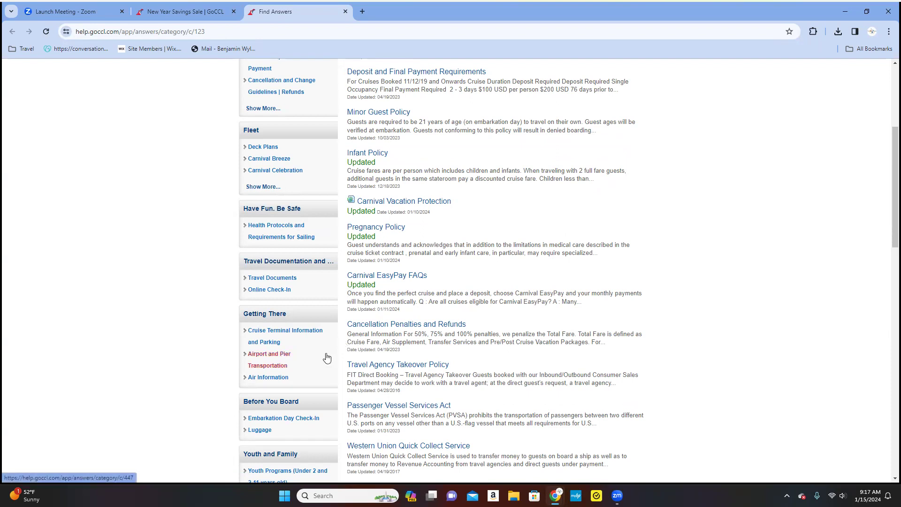
{"action": "scroll", "coordinate": [328, 358], "scroll_direction": "down", "scroll_amount": 2}
{"action": "scroll", "coordinate": [327, 357], "scroll_direction": "down", "scroll_amount": 2}
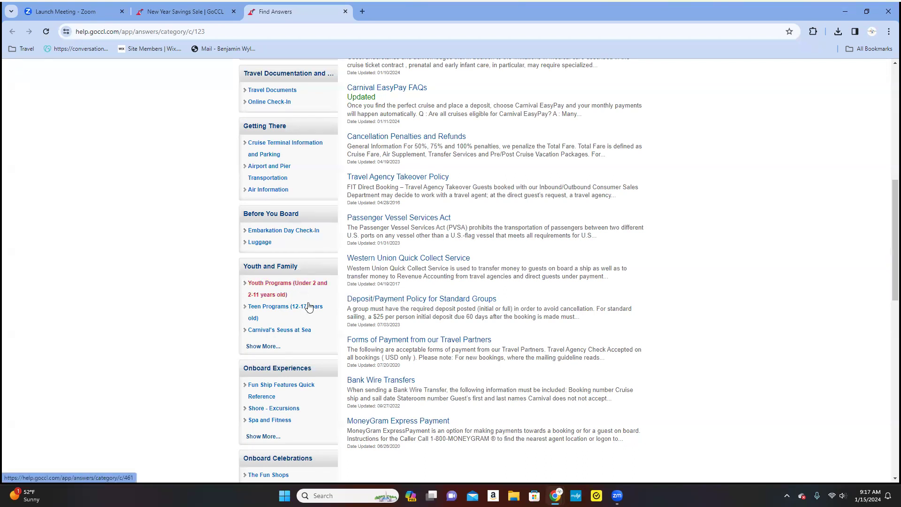
{"action": "scroll", "coordinate": [310, 308], "scroll_direction": "down", "scroll_amount": 7}
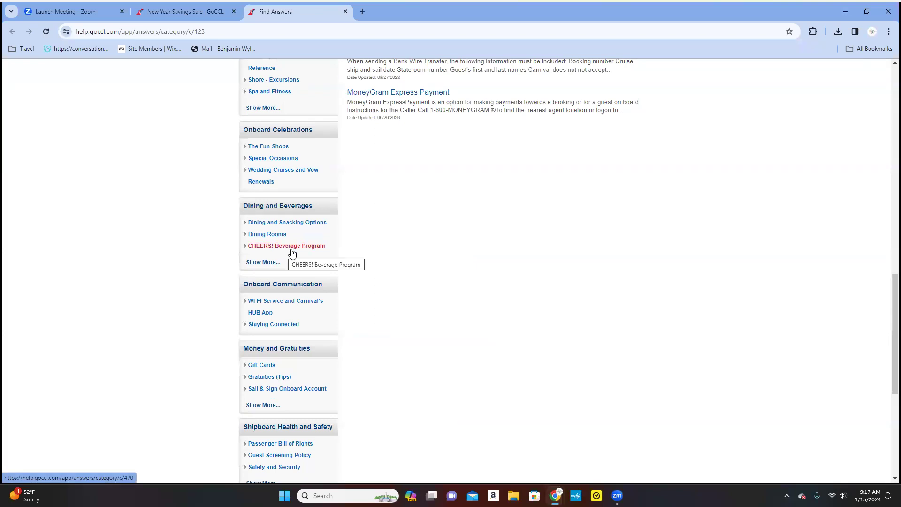
{"action": "scroll", "coordinate": [289, 261], "scroll_direction": "down", "scroll_amount": 1}
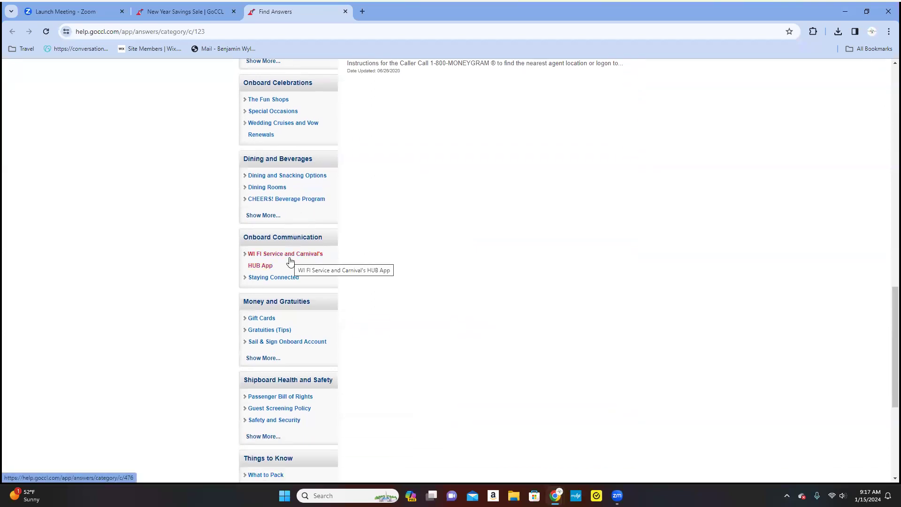
{"action": "scroll", "coordinate": [290, 261], "scroll_direction": "down", "scroll_amount": 5}
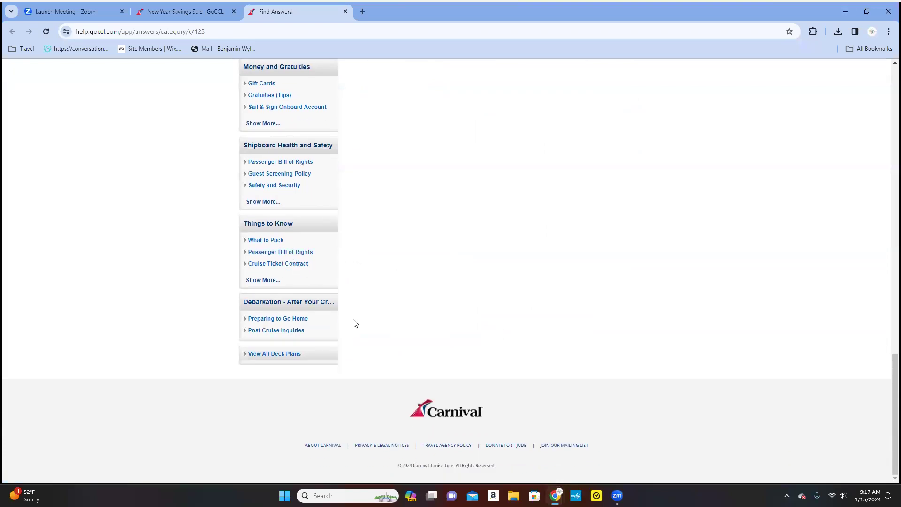
{"action": "scroll", "coordinate": [353, 322], "scroll_direction": "up", "scroll_amount": 3}
{"action": "scroll", "coordinate": [353, 322], "scroll_direction": "up", "scroll_amount": 20}
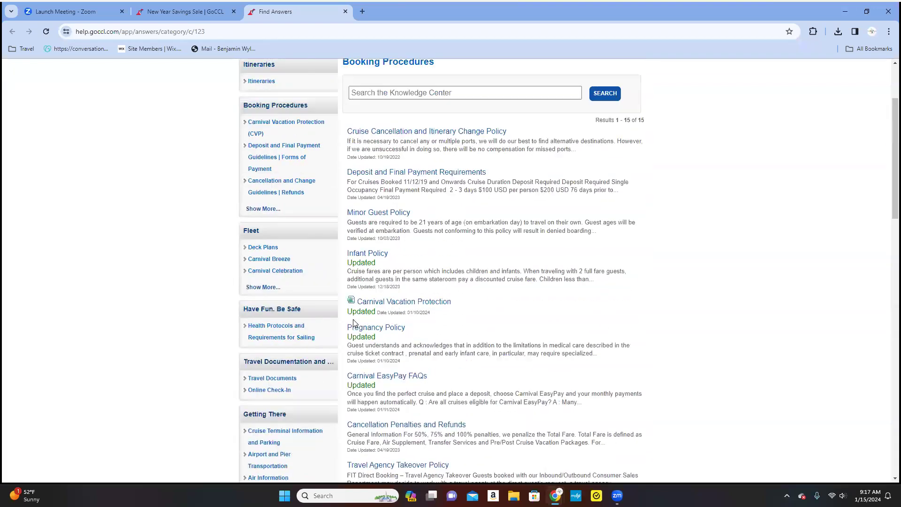
{"action": "mouse_move", "coordinate": [209, 120]}
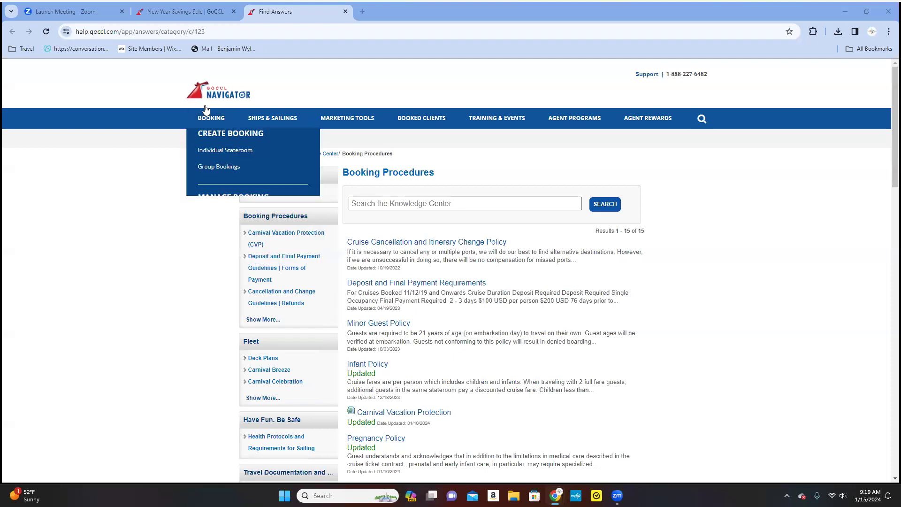
Open the Carnival Jubilee ship overview from the Ships & Sailings menu.
{"action": "mouse_move", "coordinate": [203, 120]}
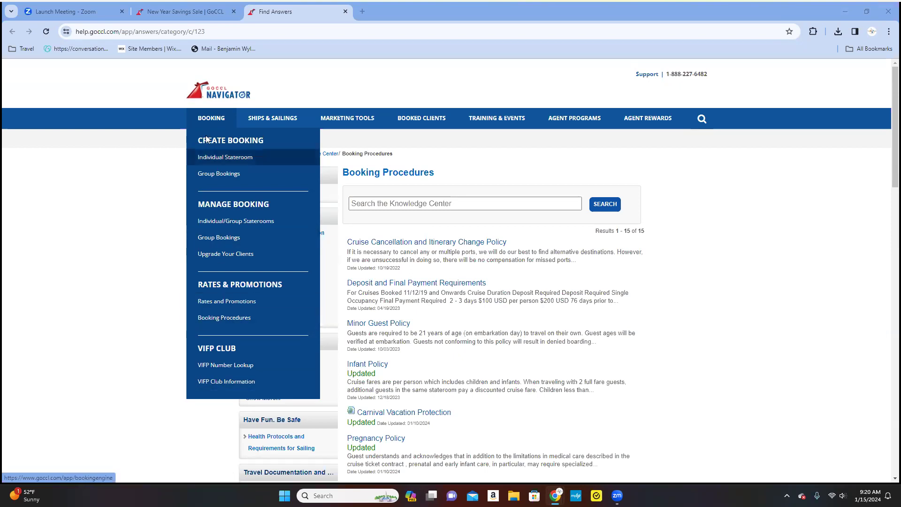
{"action": "mouse_move", "coordinate": [265, 118]}
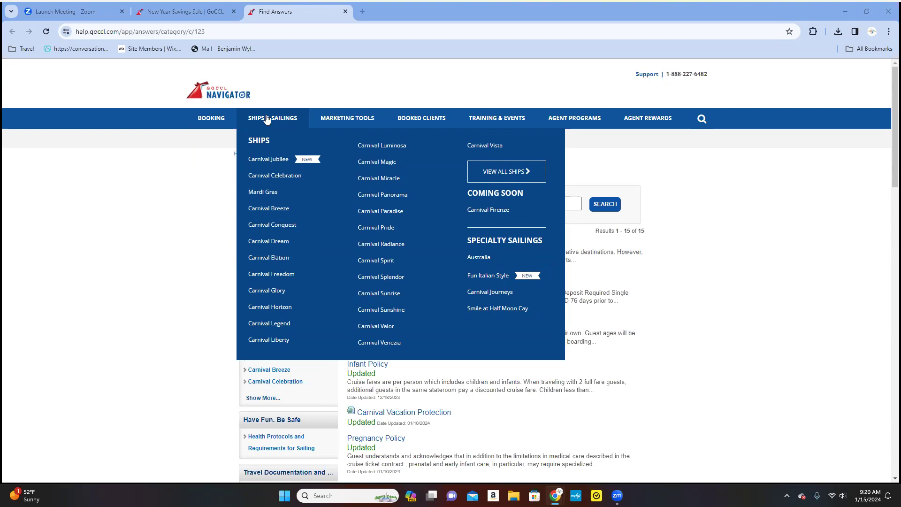
{"action": "left_click", "coordinate": [271, 164]}
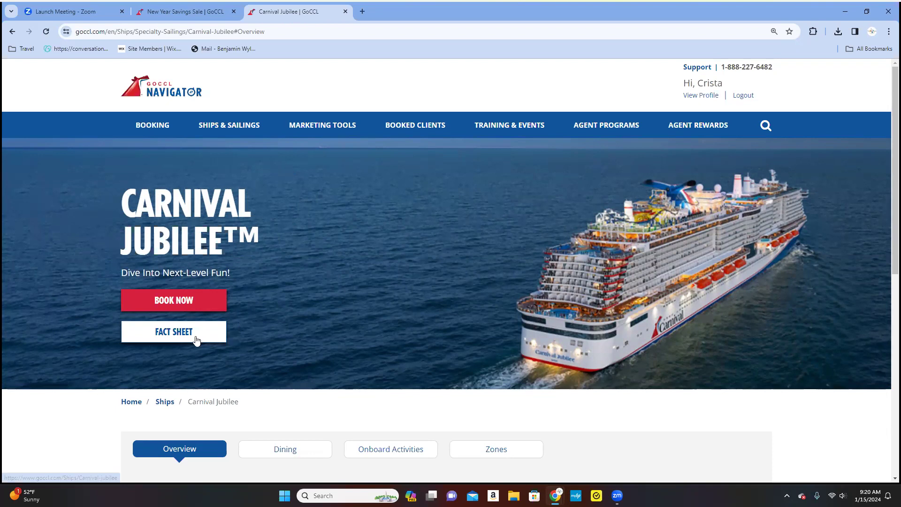
Open the full Carnival Jubilee page, browse its stateroom categories, and return to the deck plan viewer.
{"action": "left_click", "coordinate": [402, 288]}
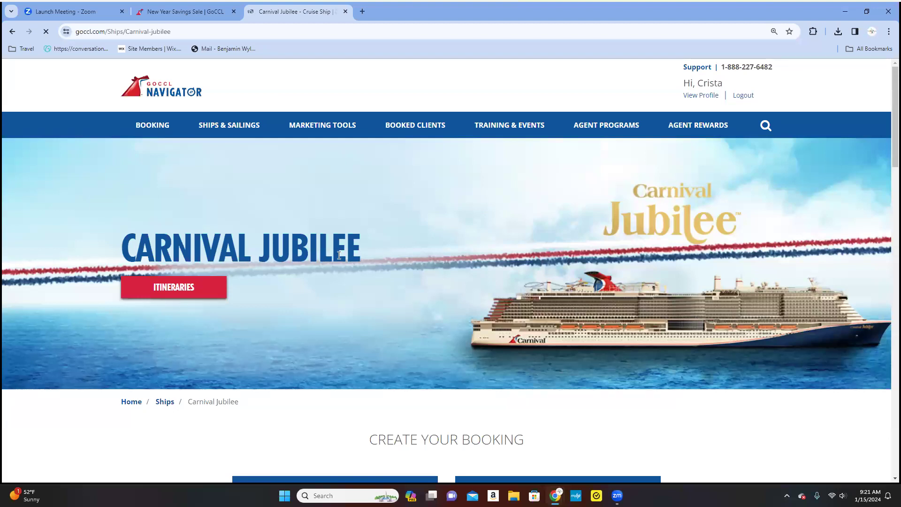
{"action": "scroll", "coordinate": [352, 222], "scroll_direction": "down", "scroll_amount": 9}
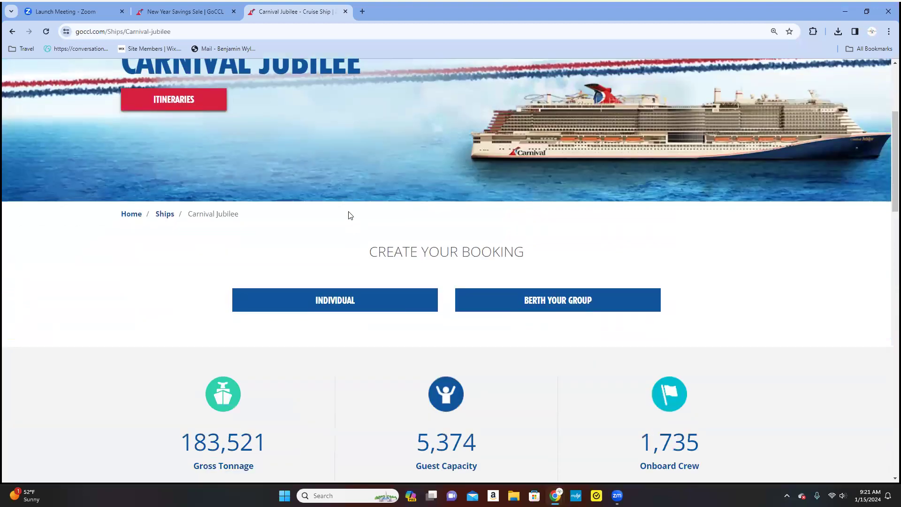
{"action": "scroll", "coordinate": [349, 215], "scroll_direction": "down", "scroll_amount": 7}
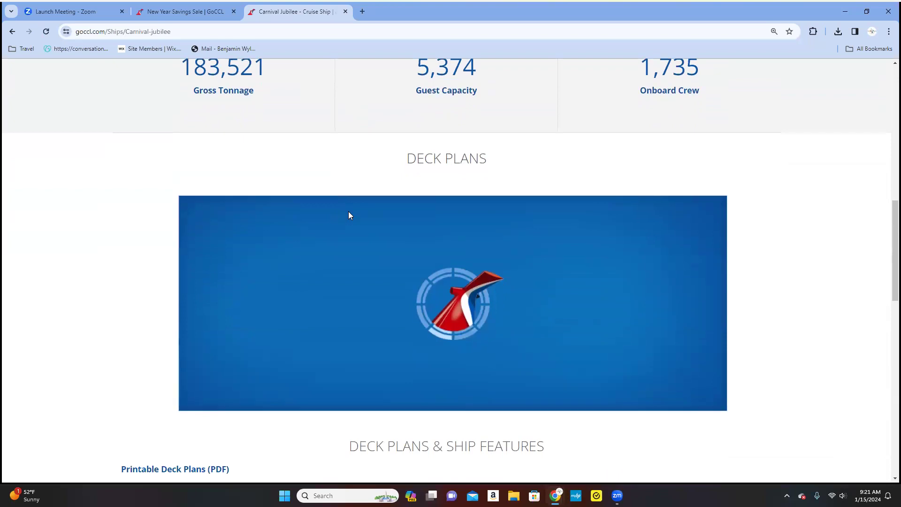
{"action": "scroll", "coordinate": [348, 215], "scroll_direction": "down", "scroll_amount": 3}
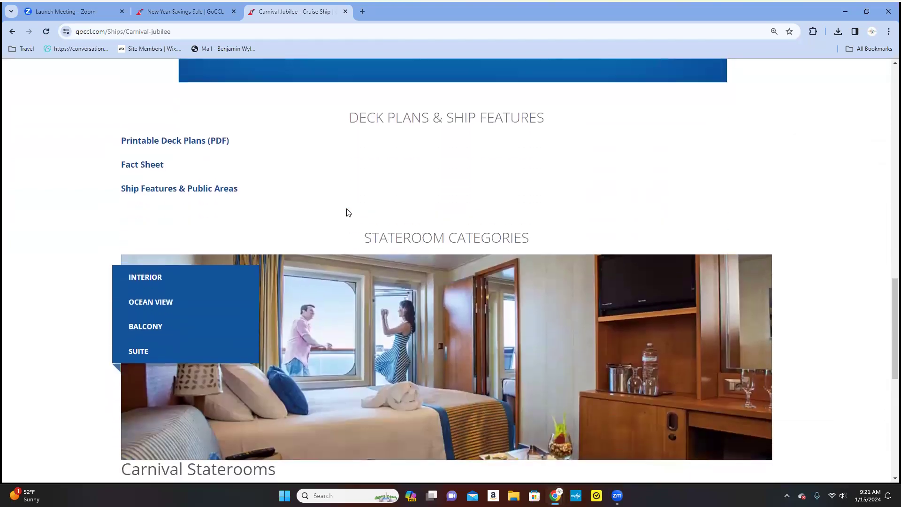
{"action": "scroll", "coordinate": [335, 198], "scroll_direction": "down", "scroll_amount": 7}
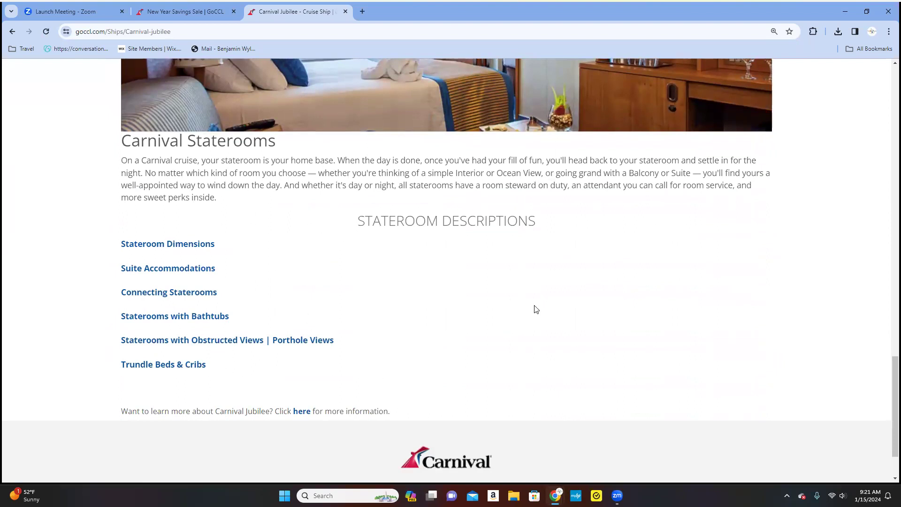
{"action": "scroll", "coordinate": [351, 342], "scroll_direction": "down", "scroll_amount": 2}
{"action": "scroll", "coordinate": [350, 342], "scroll_direction": "up", "scroll_amount": 5}
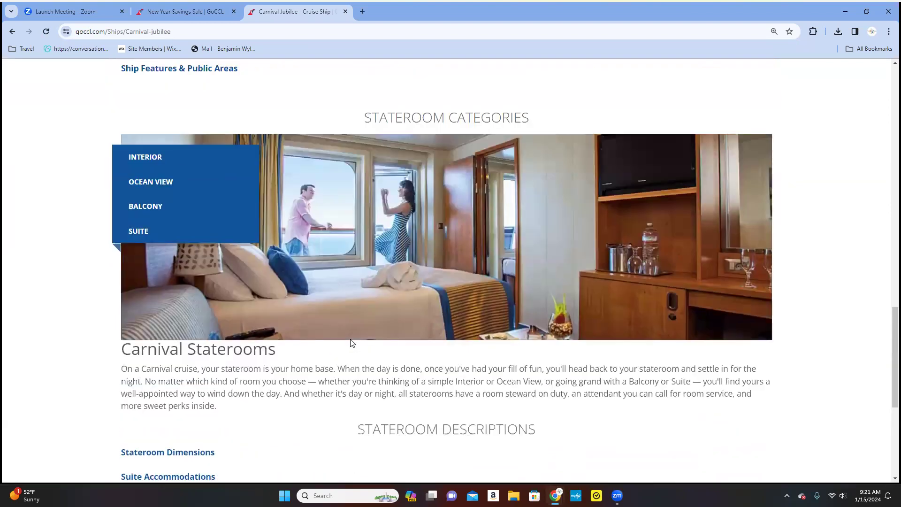
{"action": "scroll", "coordinate": [350, 342], "scroll_direction": "up", "scroll_amount": 7}
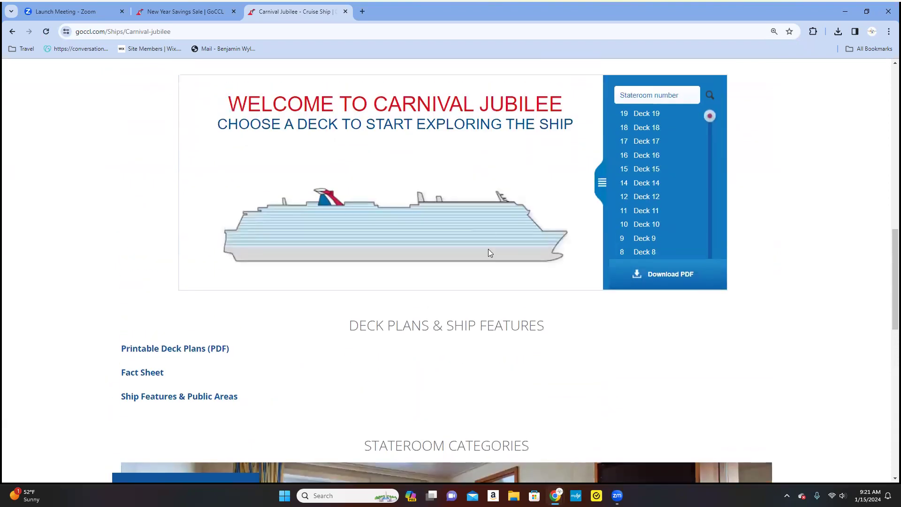
Show Deck 17 in the deck plan, page through its staterooms, then return to its features.
{"action": "left_click", "coordinate": [640, 143]}
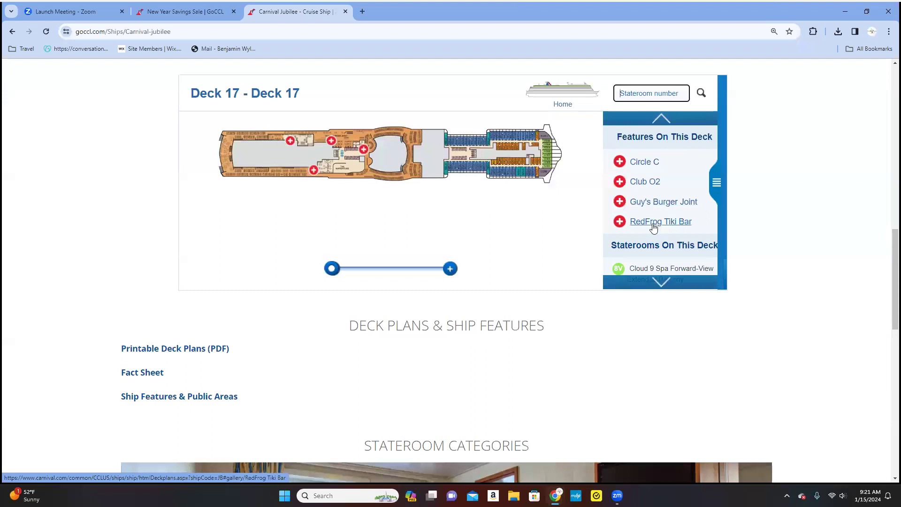
{"action": "scroll", "coordinate": [654, 227], "scroll_direction": "down", "scroll_amount": 1}
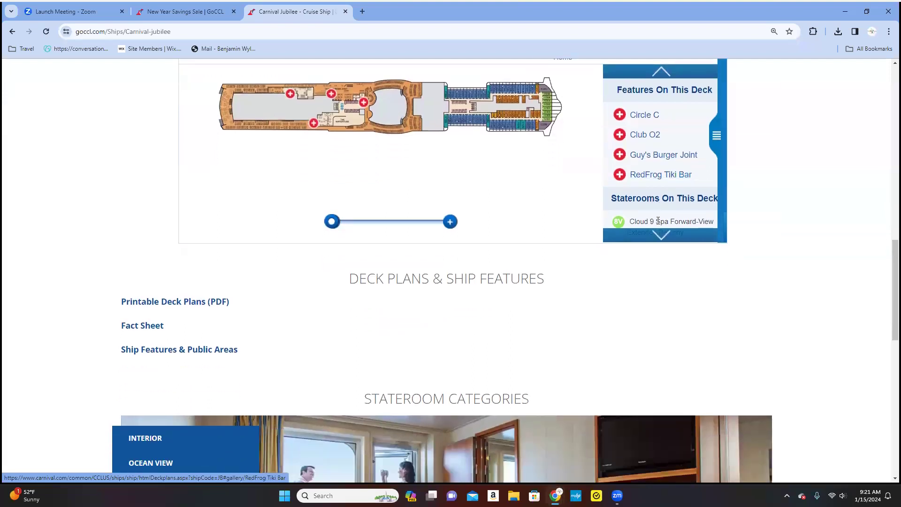
{"action": "left_click", "coordinate": [659, 240]}
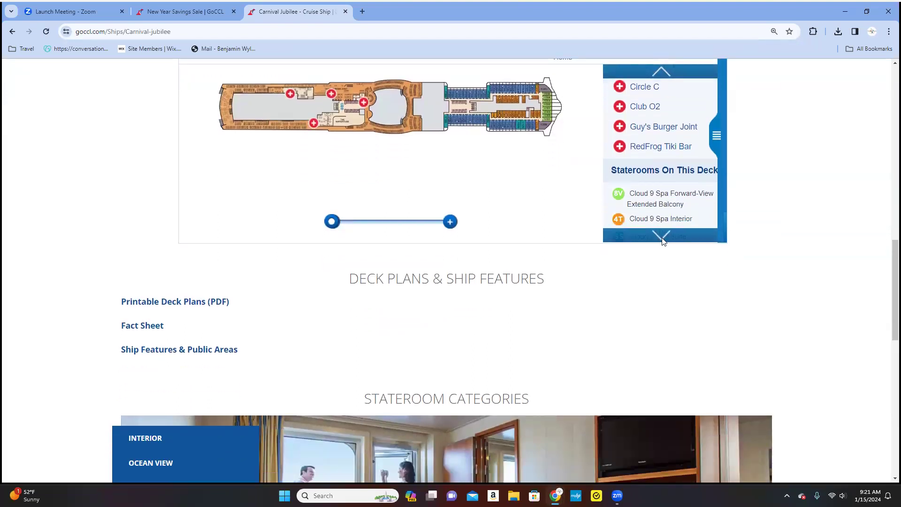
{"action": "left_click", "coordinate": [662, 239]}
{"action": "left_click", "coordinate": [663, 239]}
{"action": "left_click", "coordinate": [662, 239]}
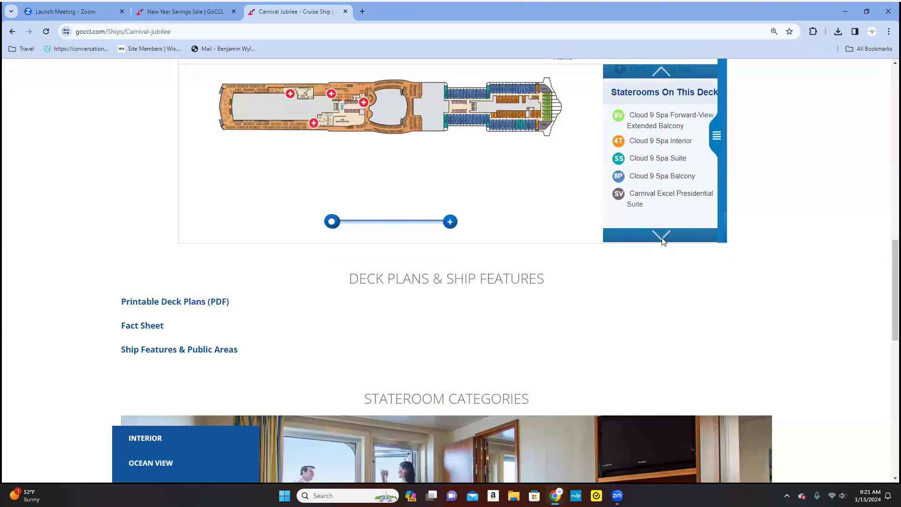
{"action": "left_click", "coordinate": [664, 239]}
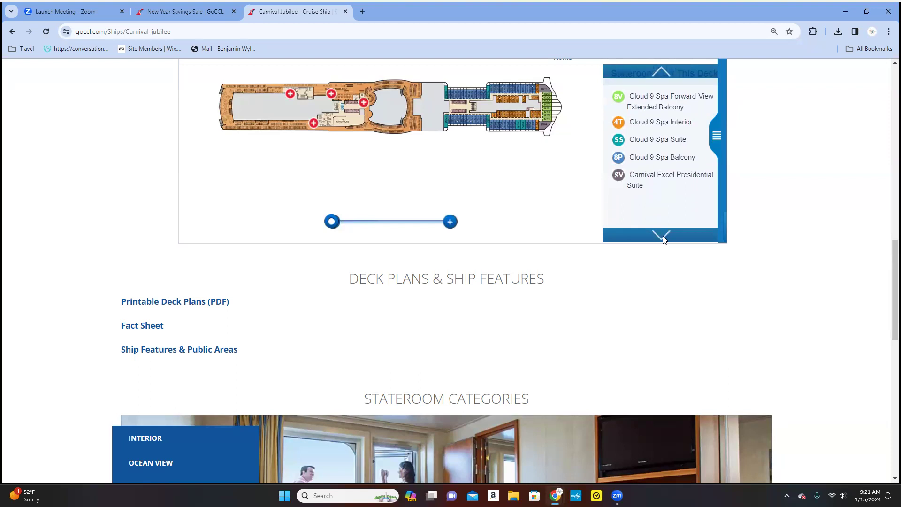
{"action": "left_click", "coordinate": [660, 69]}
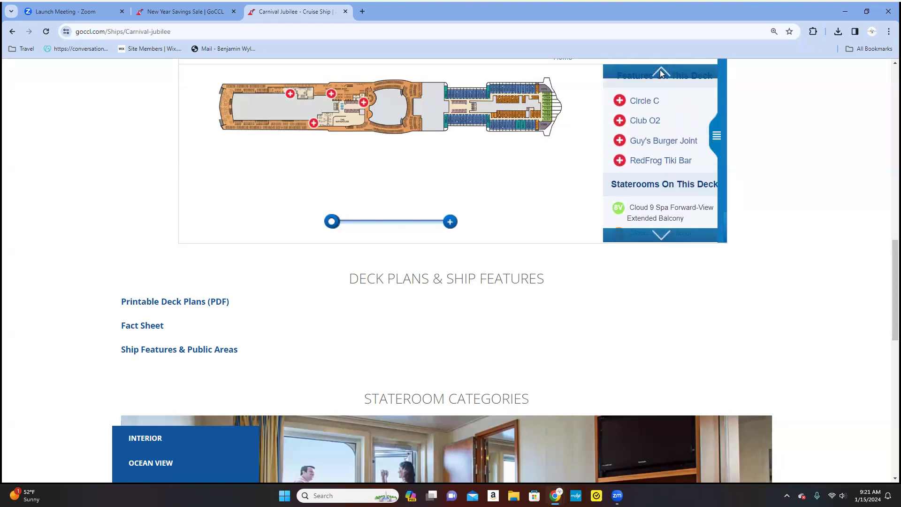
{"action": "scroll", "coordinate": [589, 318], "scroll_direction": "up", "scroll_amount": 3}
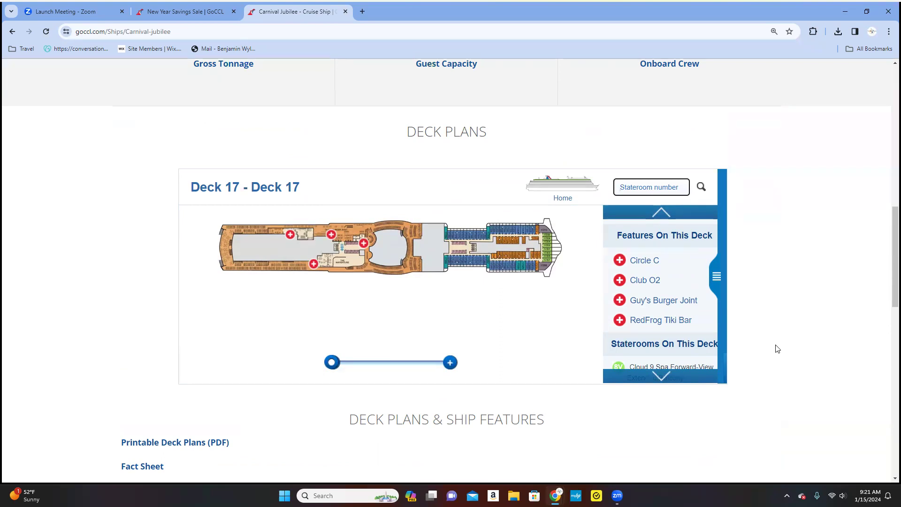
{"action": "scroll", "coordinate": [777, 348], "scroll_direction": "up", "scroll_amount": 1}
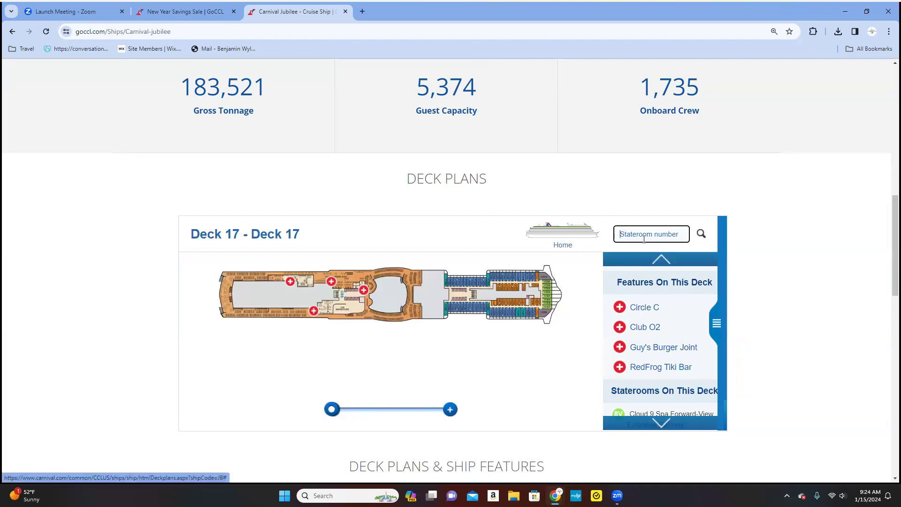
{"action": "scroll", "coordinate": [584, 308], "scroll_direction": "up", "scroll_amount": 5}
{"action": "scroll", "coordinate": [584, 308], "scroll_direction": "down", "scroll_amount": 5}
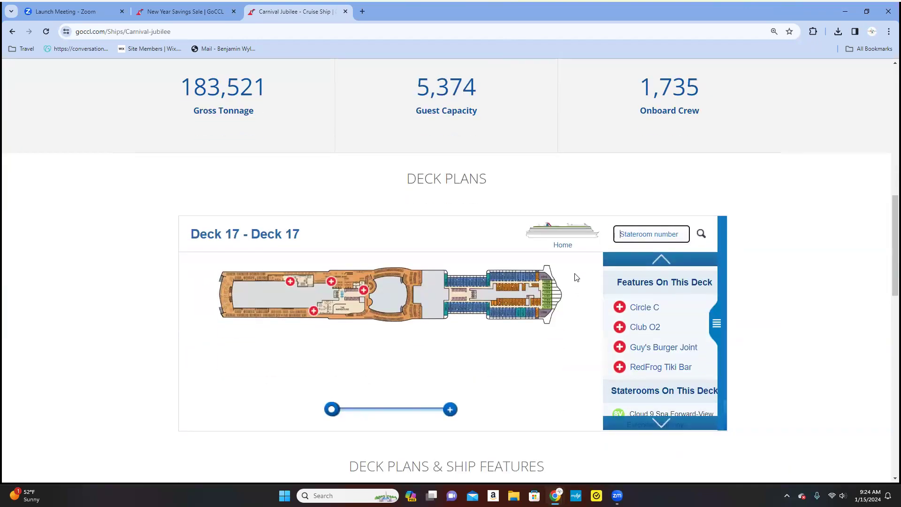
{"action": "left_click", "coordinate": [568, 248]}
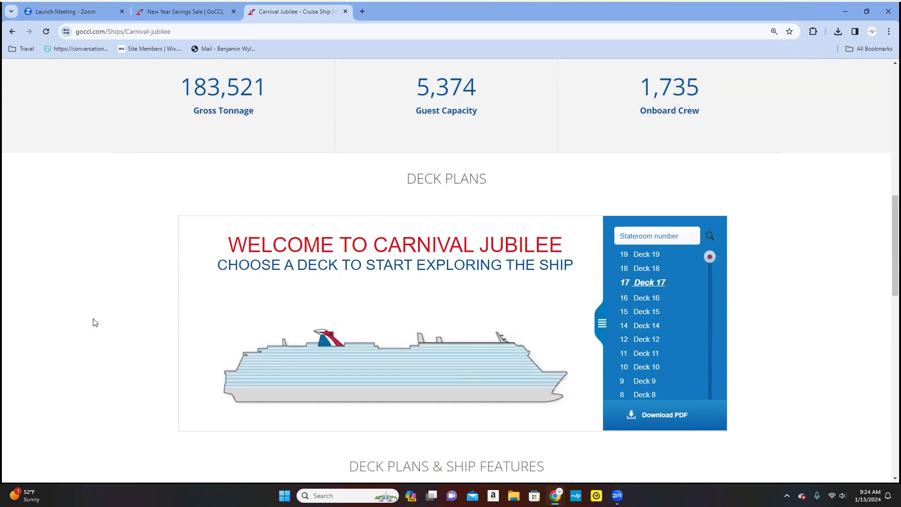
Scroll back to the top of the Carnival Jubilee ship page.
{"action": "scroll", "coordinate": [95, 322], "scroll_direction": "up", "scroll_amount": 7}
{"action": "scroll", "coordinate": [94, 321], "scroll_direction": "up", "scroll_amount": 5}
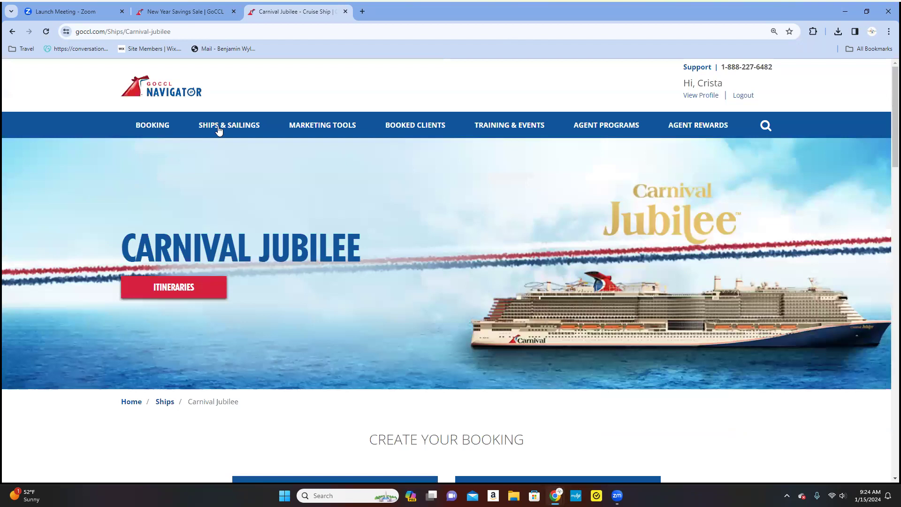
Open Carnival Journeys under Specialty Sailings in the Ships & Sailings menu.
{"action": "mouse_move", "coordinate": [219, 131]}
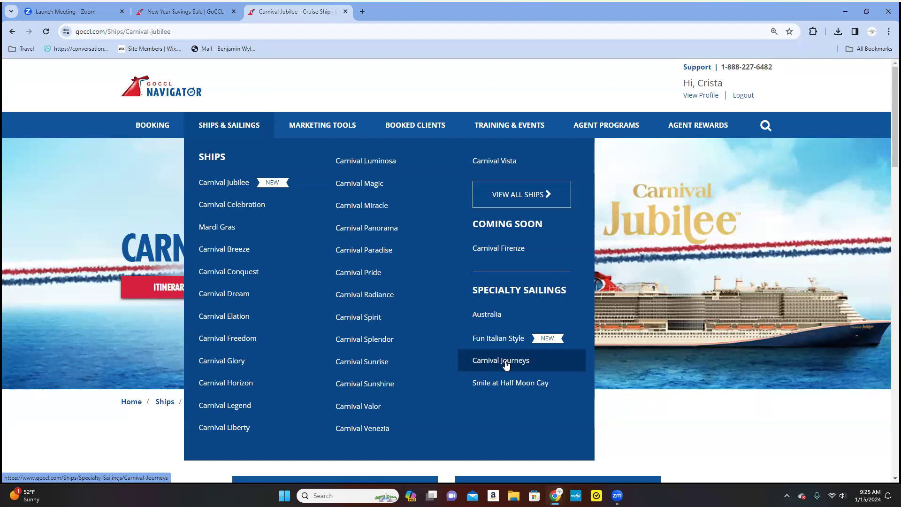
{"action": "left_click", "coordinate": [505, 363]}
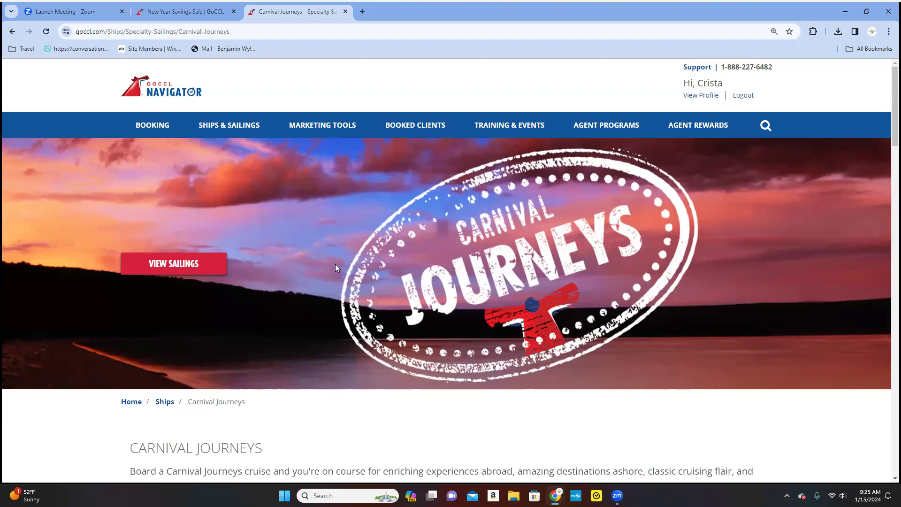
Browse the Carnival Journeys overview sections, scrolling down and back up.
{"action": "scroll", "coordinate": [284, 264], "scroll_direction": "down", "scroll_amount": 7}
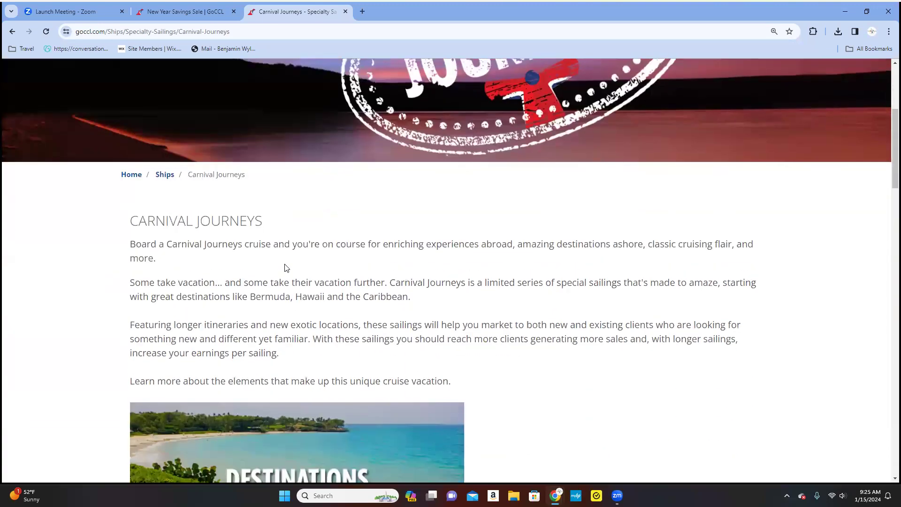
{"action": "scroll", "coordinate": [286, 267], "scroll_direction": "down", "scroll_amount": 4}
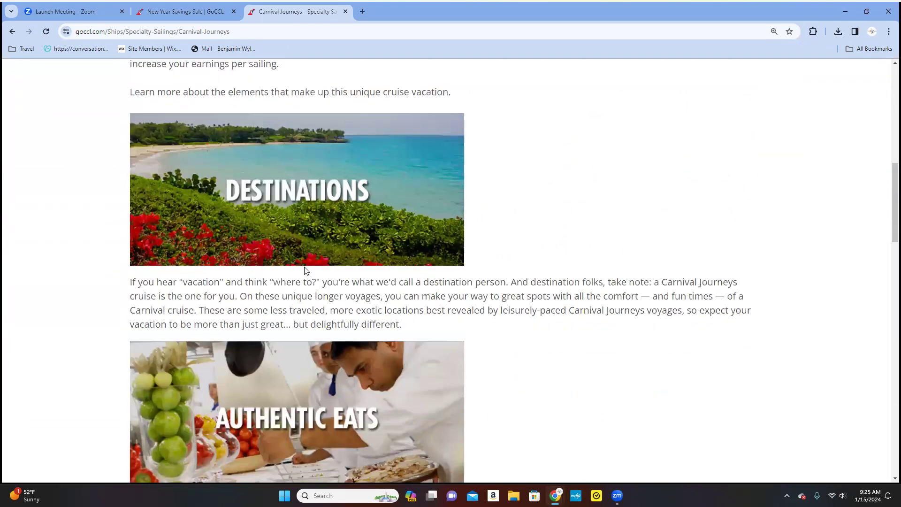
{"action": "scroll", "coordinate": [307, 267], "scroll_direction": "down", "scroll_amount": 6}
{"action": "scroll", "coordinate": [307, 267], "scroll_direction": "down", "scroll_amount": 4}
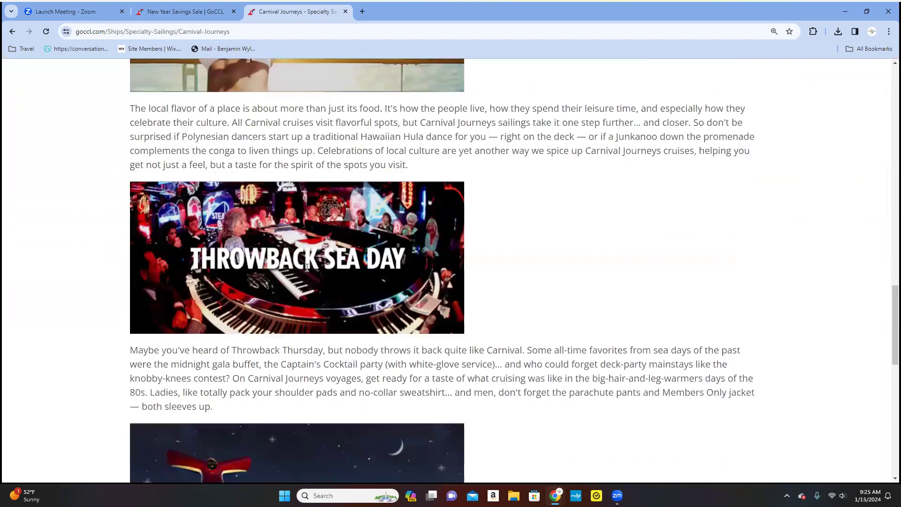
{"action": "scroll", "coordinate": [307, 267], "scroll_direction": "up", "scroll_amount": 7}
{"action": "scroll", "coordinate": [286, 262], "scroll_direction": "up", "scroll_amount": 4}
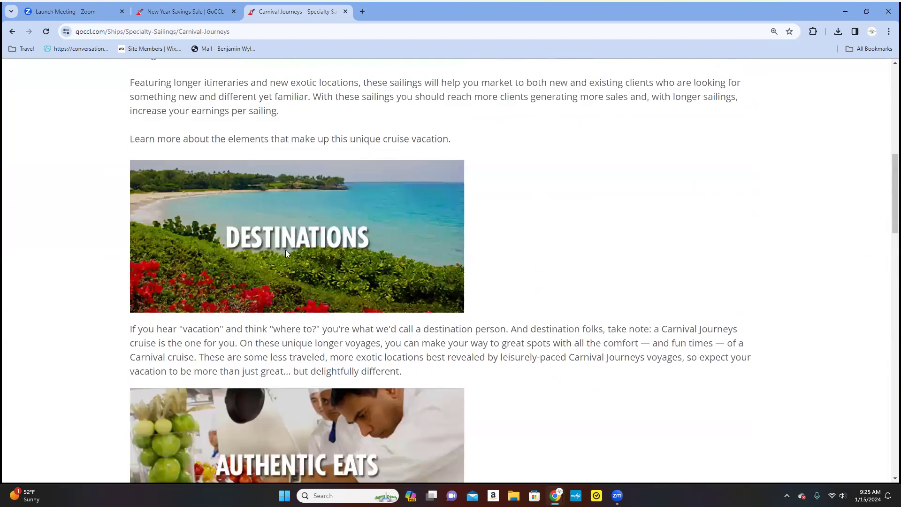
{"action": "scroll", "coordinate": [519, 351], "scroll_direction": "down", "scroll_amount": 17}
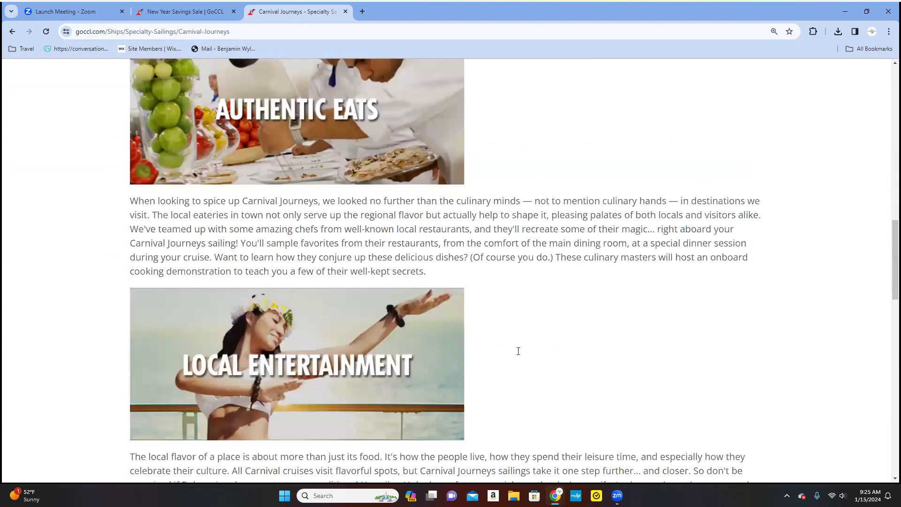
{"action": "scroll", "coordinate": [518, 351], "scroll_direction": "down", "scroll_amount": 10}
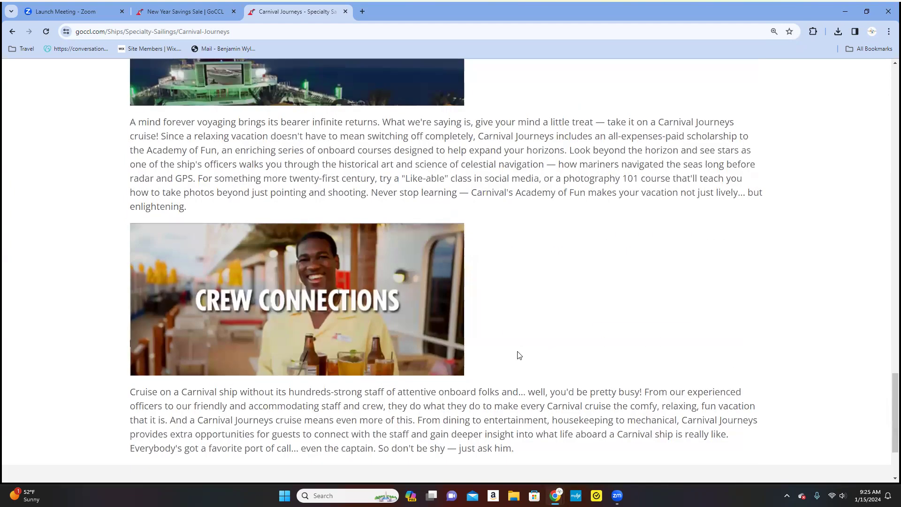
{"action": "scroll", "coordinate": [519, 355], "scroll_direction": "up", "scroll_amount": 20}
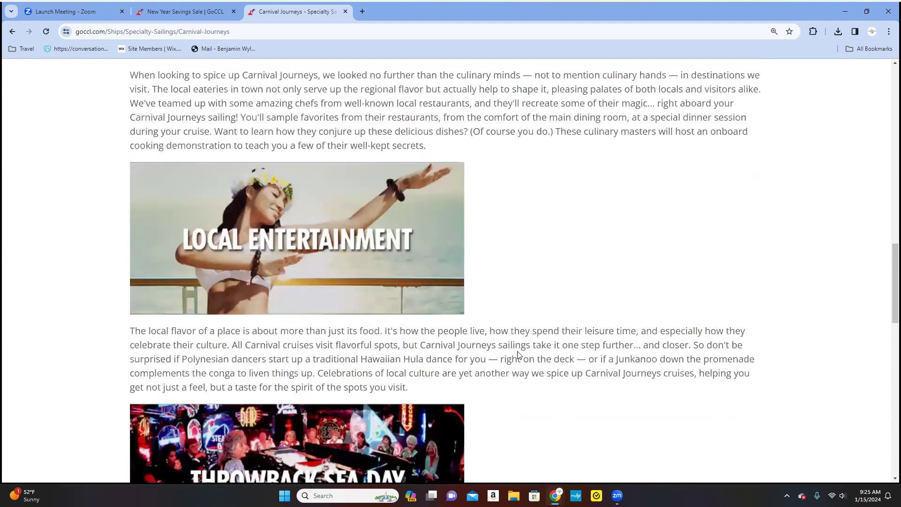
{"action": "scroll", "coordinate": [521, 355], "scroll_direction": "up", "scroll_amount": 10}
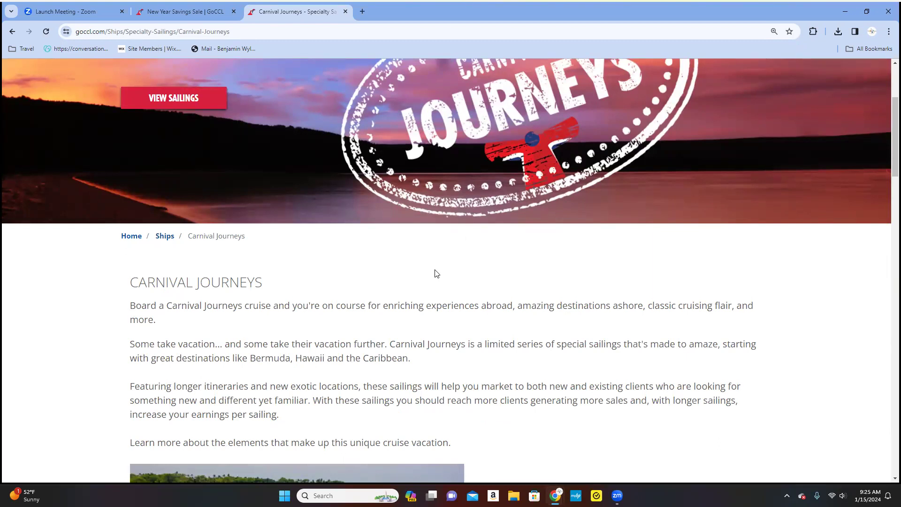
Review the rest of the page and open the 97 available Carnival Journeys sailings in a new tab.
{"action": "scroll", "coordinate": [448, 307], "scroll_direction": "down", "scroll_amount": 1}
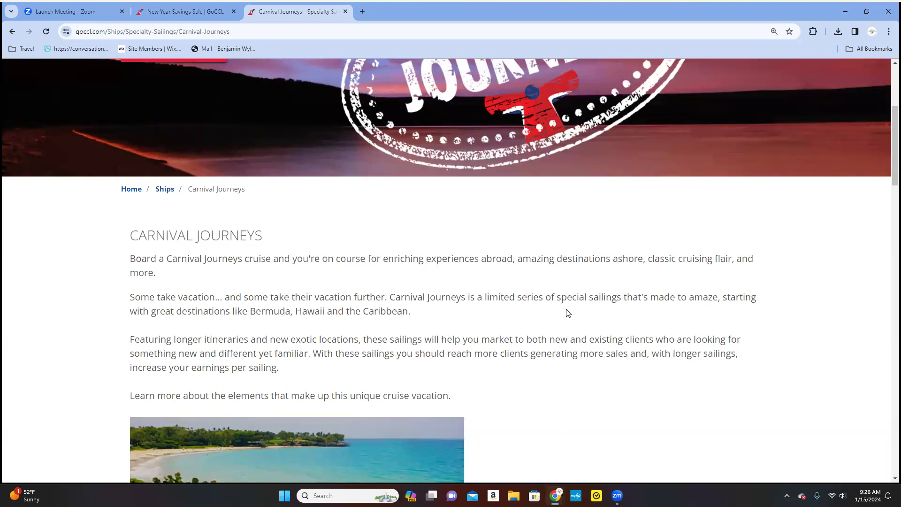
{"action": "scroll", "coordinate": [531, 327], "scroll_direction": "down", "scroll_amount": 4}
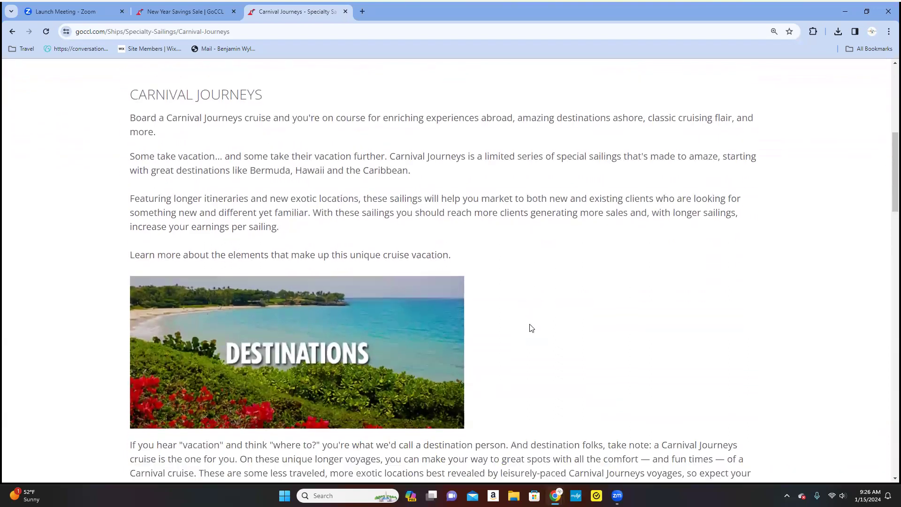
{"action": "scroll", "coordinate": [532, 327], "scroll_direction": "down", "scroll_amount": 7}
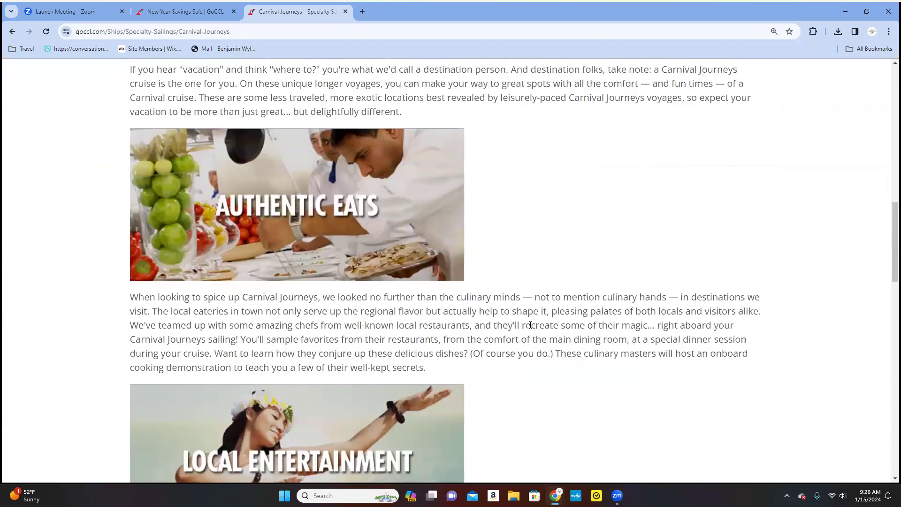
{"action": "scroll", "coordinate": [531, 325], "scroll_direction": "down", "scroll_amount": 11}
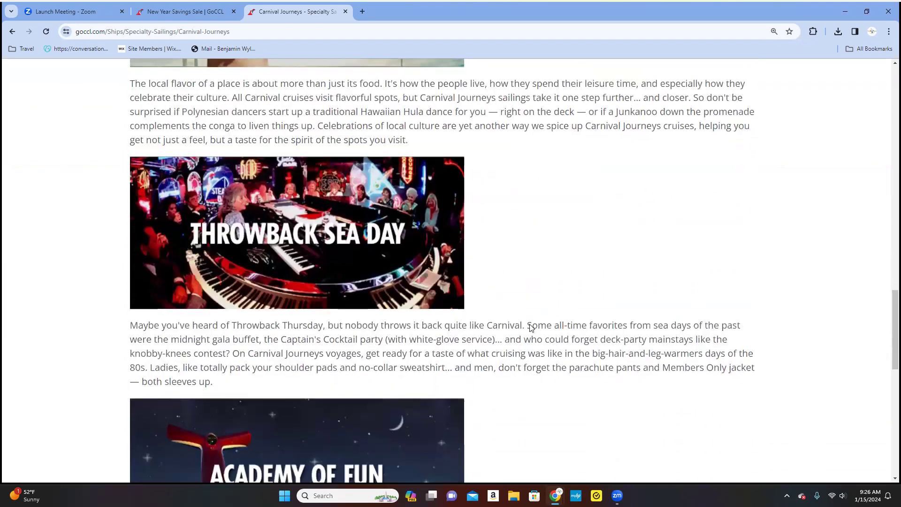
{"action": "scroll", "coordinate": [530, 325], "scroll_direction": "down", "scroll_amount": 11}
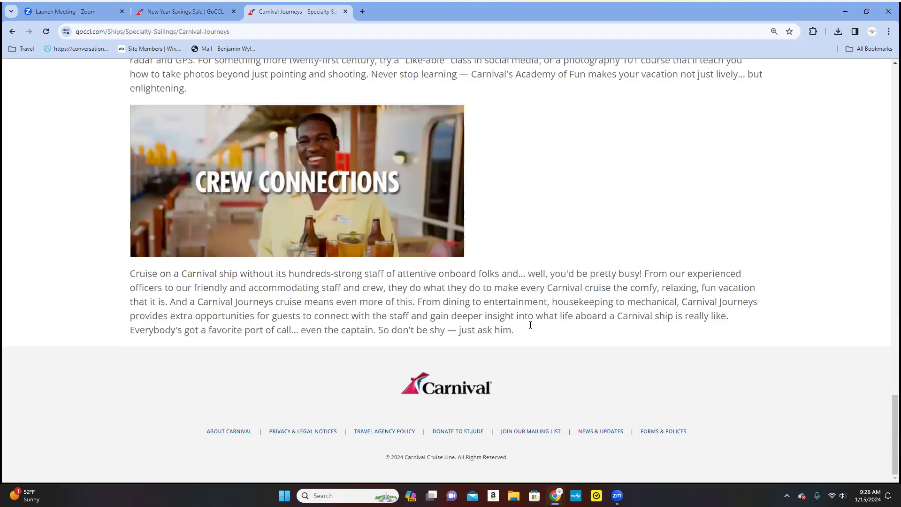
{"action": "scroll", "coordinate": [530, 325], "scroll_direction": "up", "scroll_amount": 20}
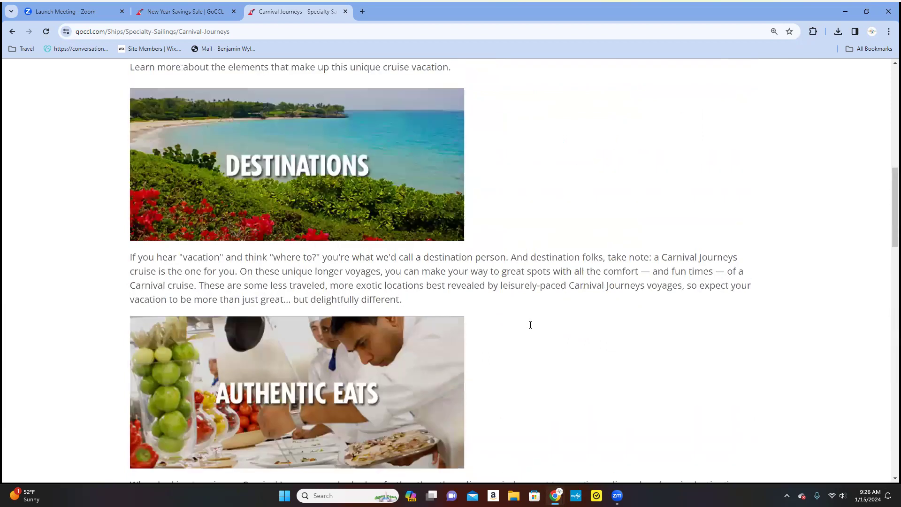
{"action": "scroll", "coordinate": [530, 325], "scroll_direction": "up", "scroll_amount": 5}
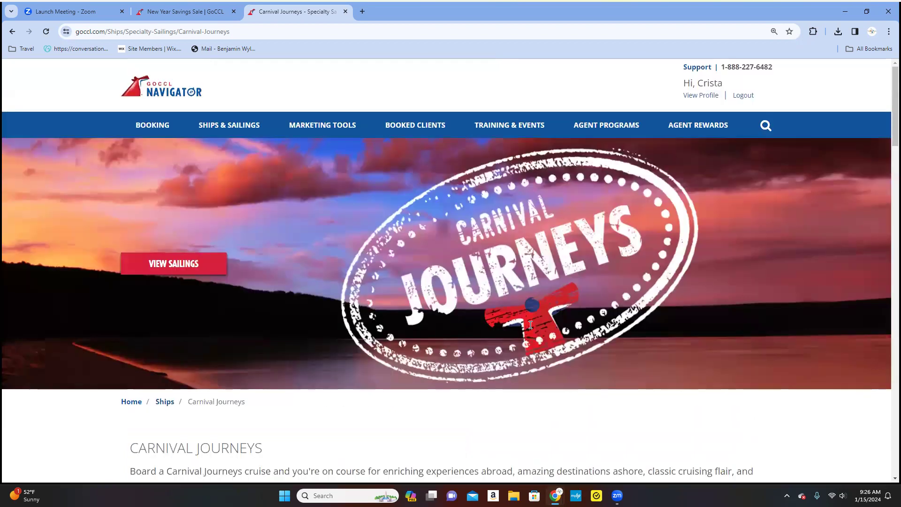
{"action": "left_click", "coordinate": [202, 267]}
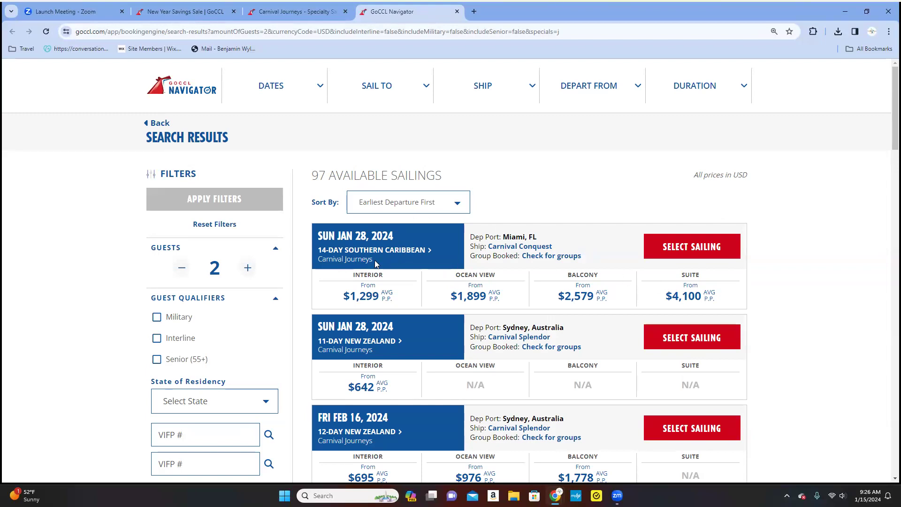
Read the complete day-by-day itinerary of the 14-day Southern Caribbean sailing, then close it.
{"action": "left_click", "coordinate": [416, 250]}
{"action": "scroll", "coordinate": [516, 262], "scroll_direction": "down", "scroll_amount": 2}
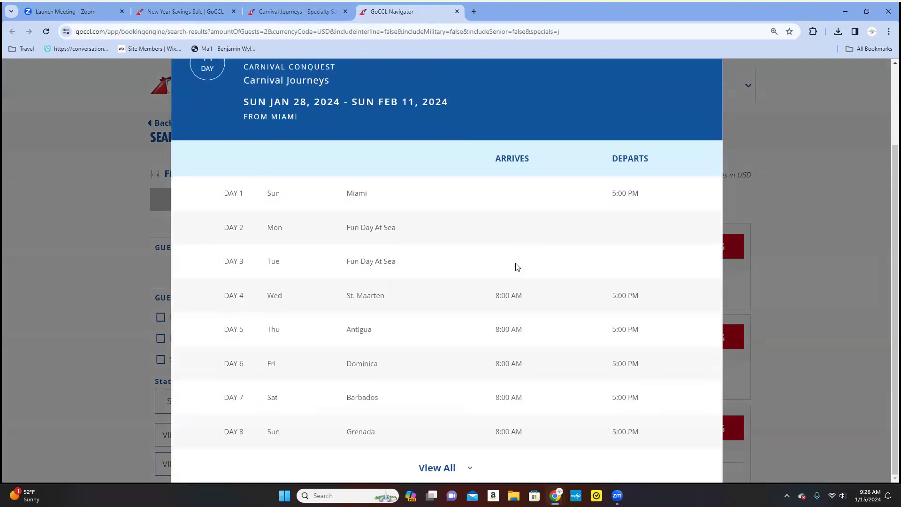
{"action": "left_click", "coordinate": [416, 468]}
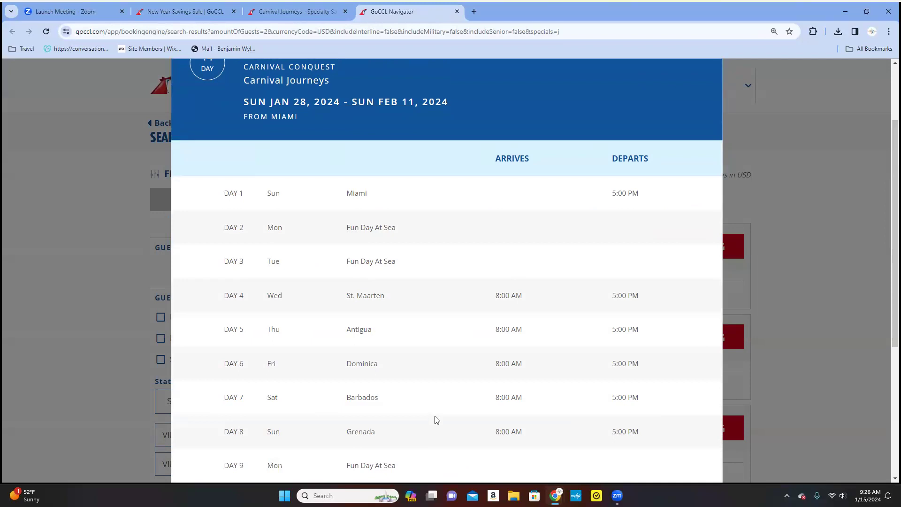
{"action": "scroll", "coordinate": [437, 420], "scroll_direction": "down", "scroll_amount": 4}
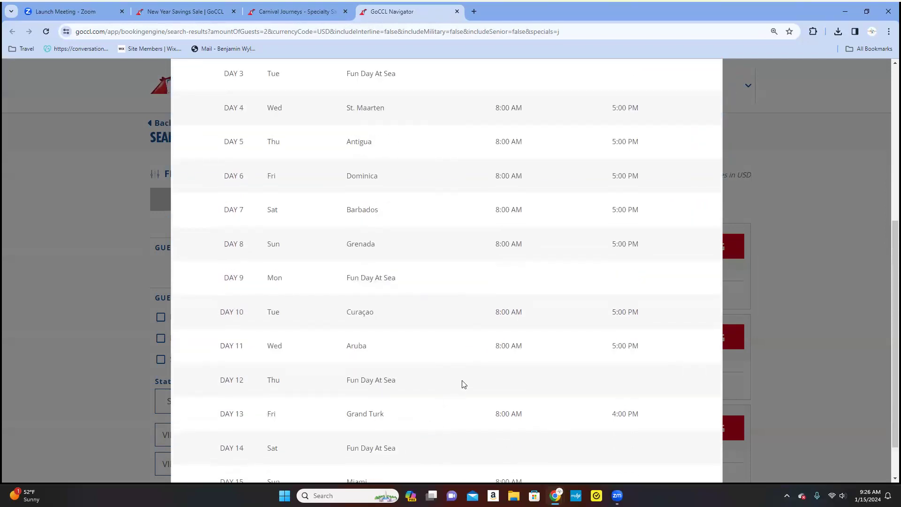
{"action": "scroll", "coordinate": [465, 388], "scroll_direction": "down", "scroll_amount": 2}
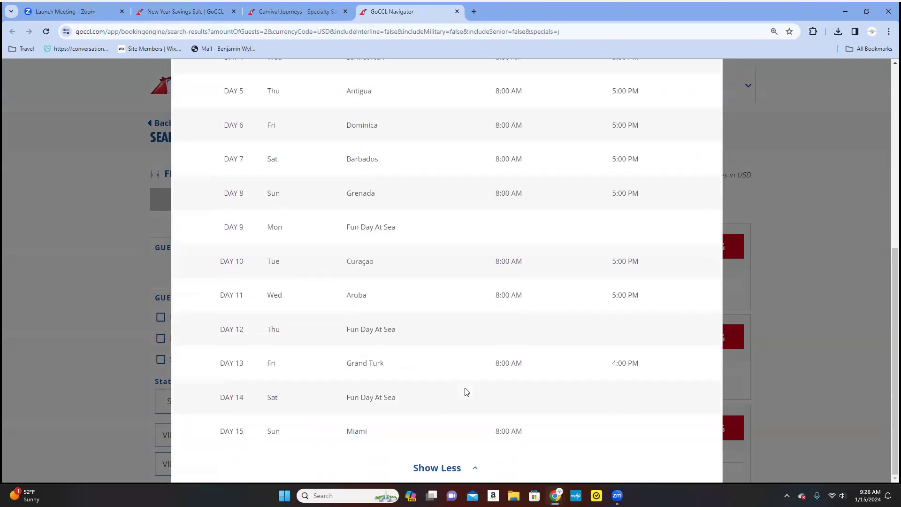
{"action": "scroll", "coordinate": [465, 369], "scroll_direction": "up", "scroll_amount": 10}
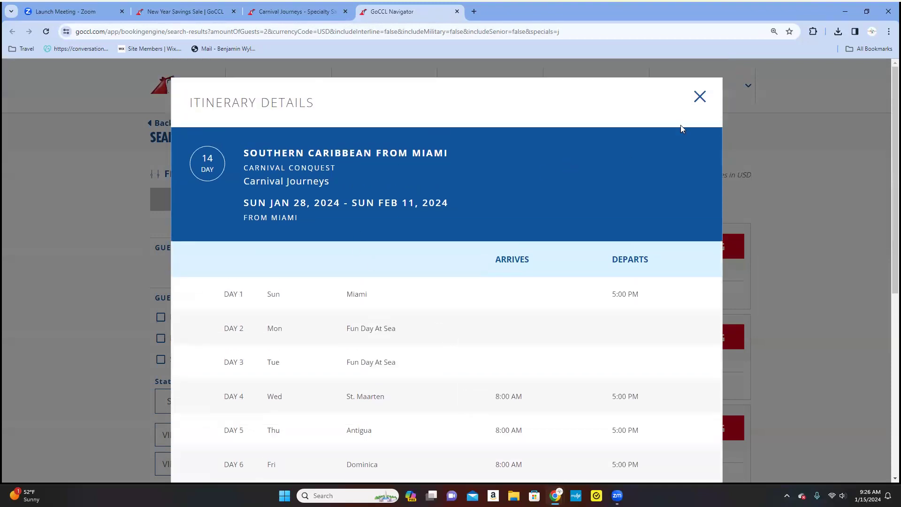
{"action": "left_click", "coordinate": [700, 97]}
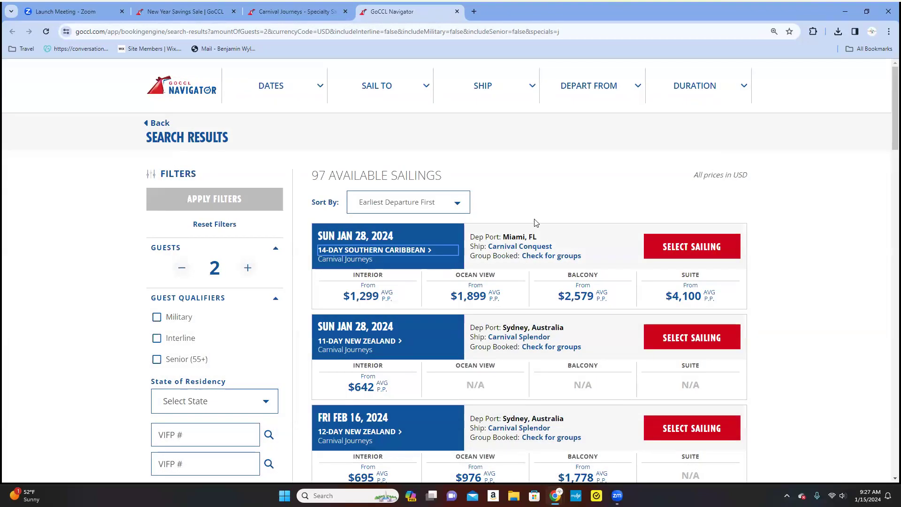
Read all 12 days of the 11-day New Zealand sailing's itinerary, then close it.
{"action": "scroll", "coordinate": [516, 235], "scroll_direction": "down", "scroll_amount": 2}
{"action": "left_click", "coordinate": [399, 248]}
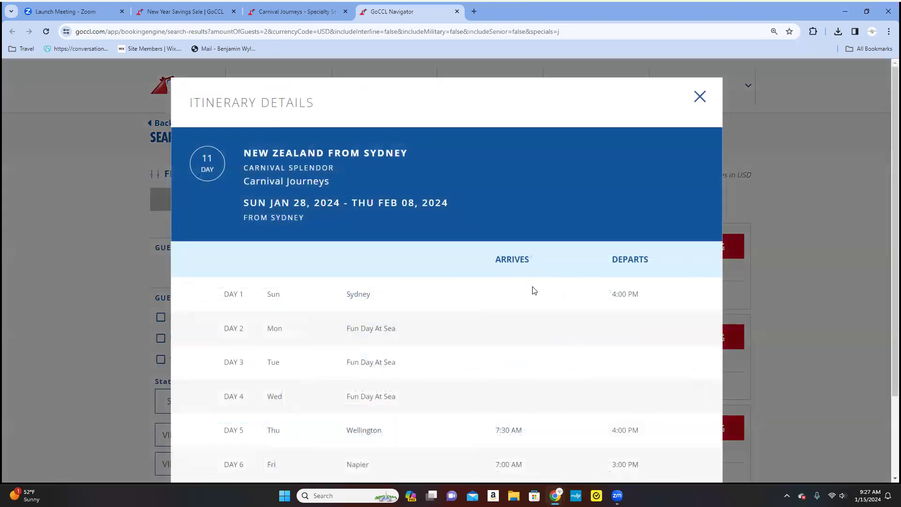
{"action": "scroll", "coordinate": [557, 331], "scroll_direction": "down", "scroll_amount": 2}
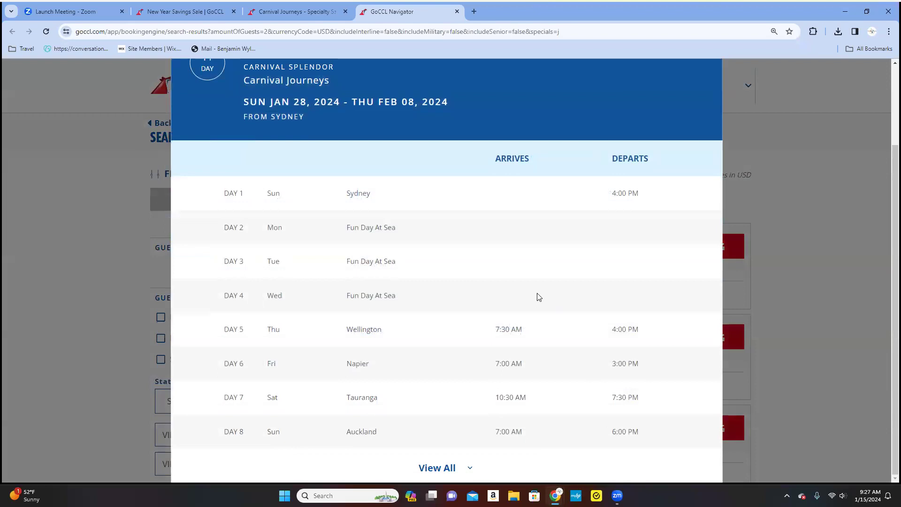
{"action": "left_click", "coordinate": [460, 469]}
{"action": "scroll", "coordinate": [444, 340], "scroll_direction": "down", "scroll_amount": 3}
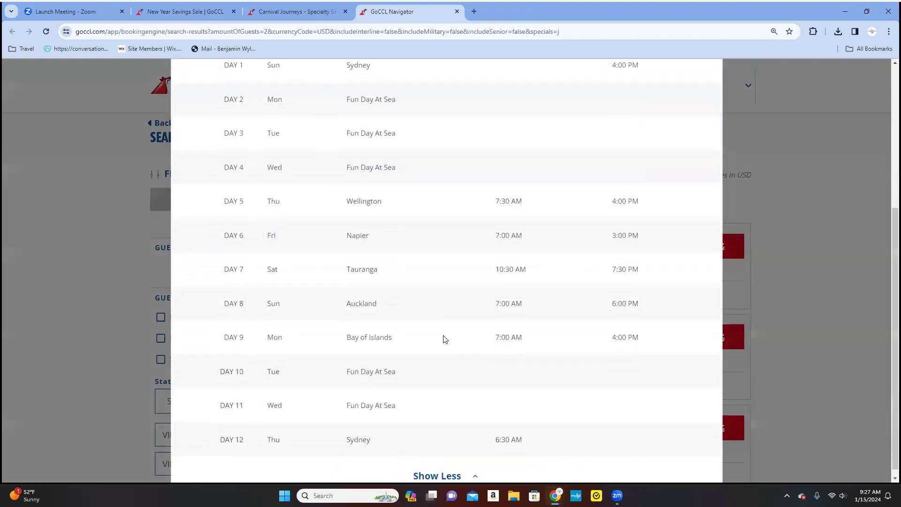
{"action": "scroll", "coordinate": [450, 332], "scroll_direction": "up", "scroll_amount": 3}
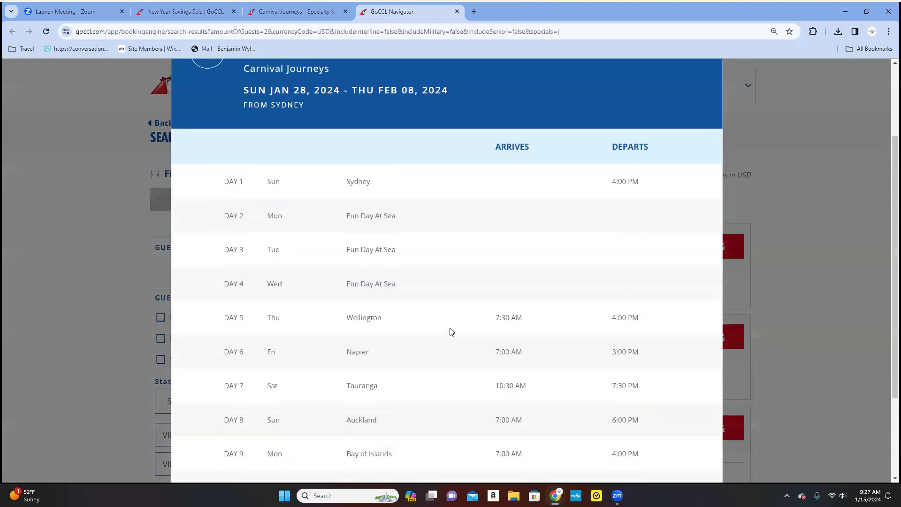
{"action": "scroll", "coordinate": [450, 332], "scroll_direction": "down", "scroll_amount": 3}
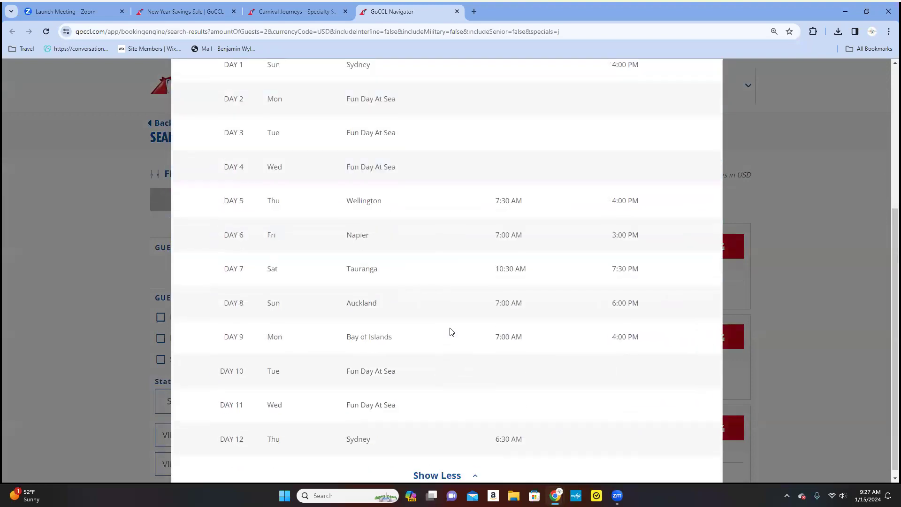
{"action": "scroll", "coordinate": [451, 332], "scroll_direction": "up", "scroll_amount": 5}
{"action": "left_click", "coordinate": [702, 96]}
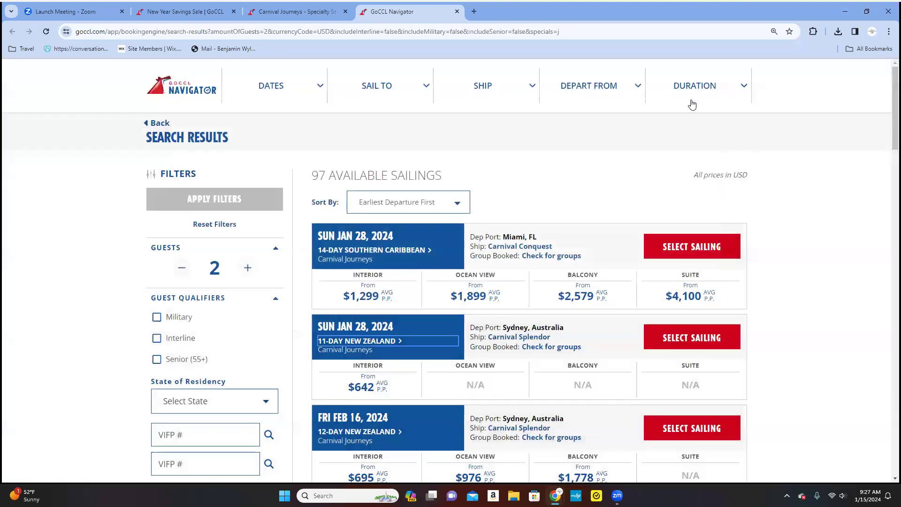
{"action": "scroll", "coordinate": [525, 299], "scroll_direction": "down", "scroll_amount": 3}
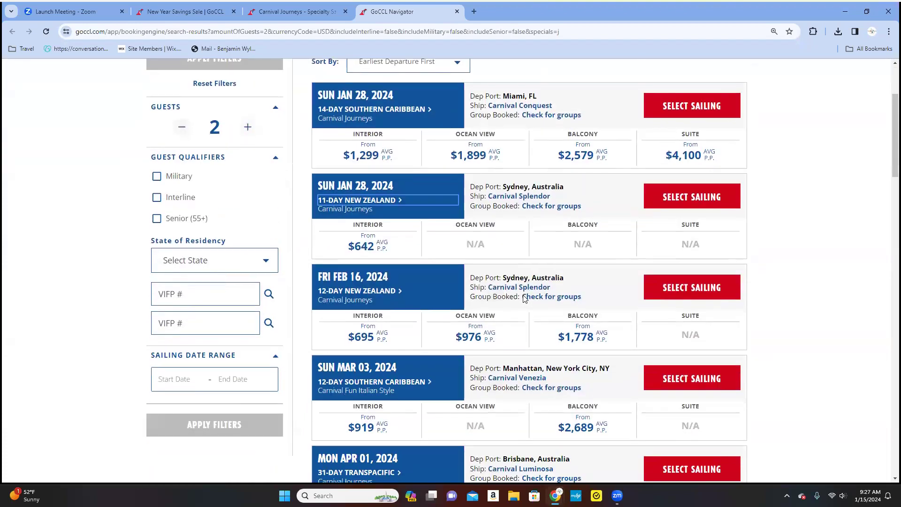
{"action": "scroll", "coordinate": [525, 299], "scroll_direction": "down", "scroll_amount": 4}
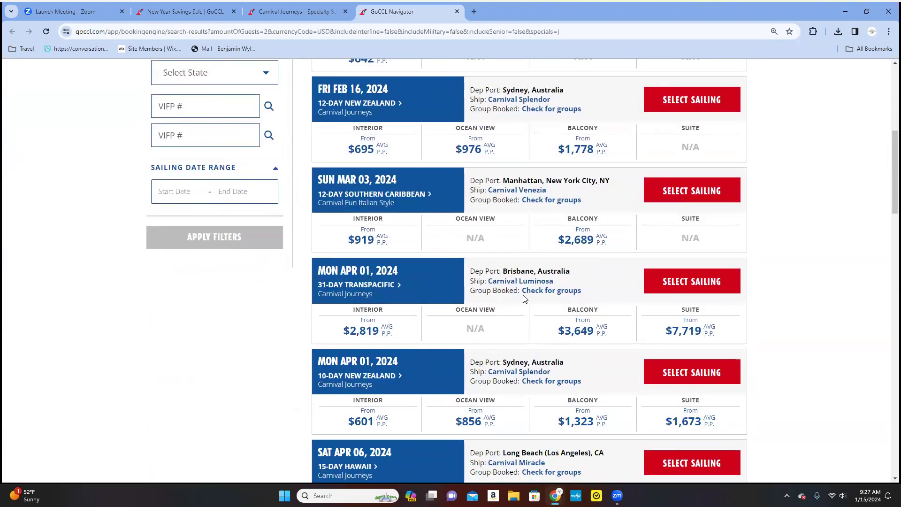
{"action": "scroll", "coordinate": [525, 299], "scroll_direction": "down", "scroll_amount": 4}
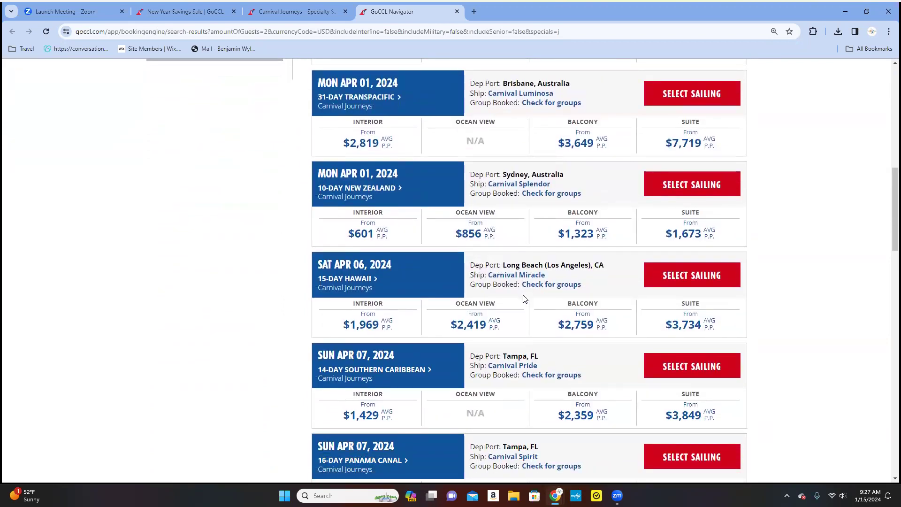
{"action": "scroll", "coordinate": [525, 299], "scroll_direction": "down", "scroll_amount": 1}
{"action": "scroll", "coordinate": [525, 299], "scroll_direction": "down", "scroll_amount": 2}
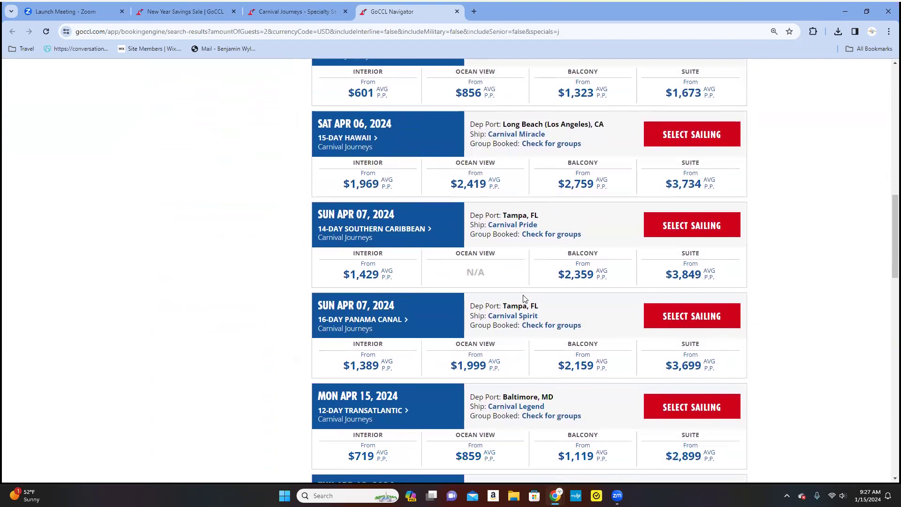
{"action": "scroll", "coordinate": [525, 299], "scroll_direction": "down", "scroll_amount": 2}
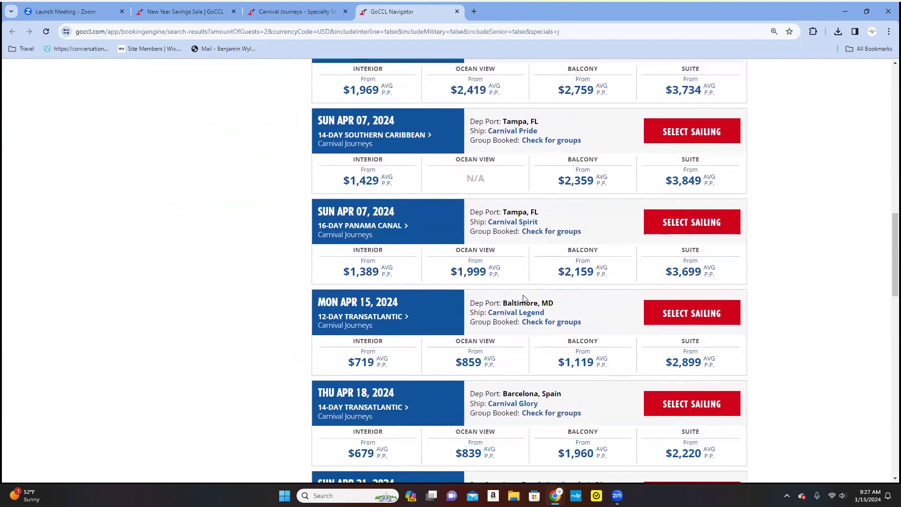
{"action": "scroll", "coordinate": [524, 299], "scroll_direction": "down", "scroll_amount": 3}
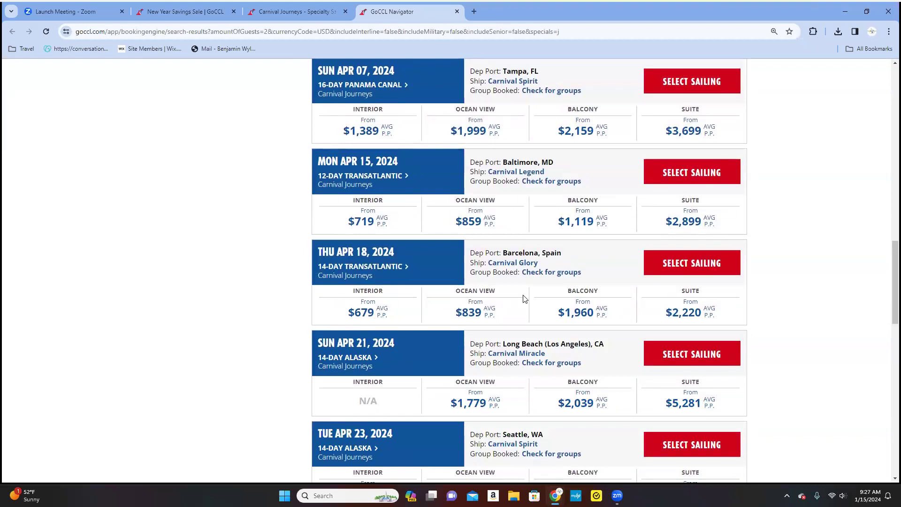
{"action": "scroll", "coordinate": [524, 299], "scroll_direction": "down", "scroll_amount": 4}
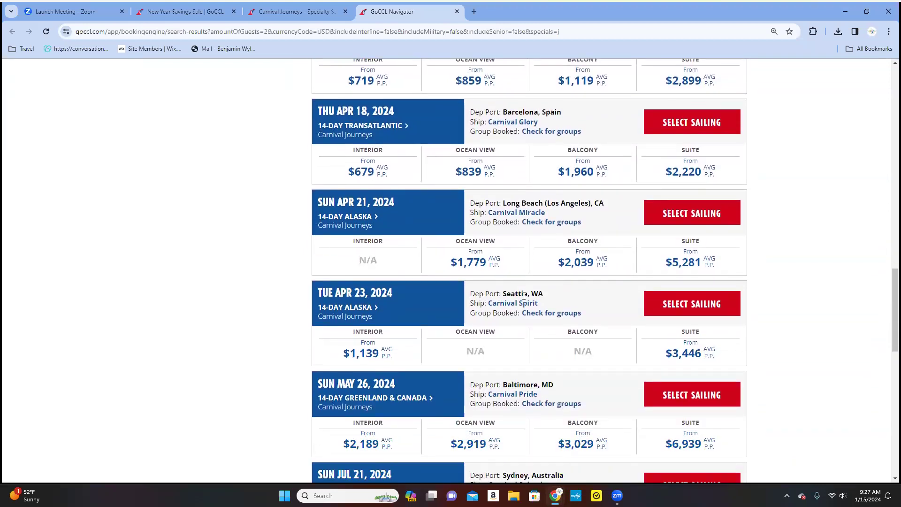
{"action": "scroll", "coordinate": [524, 298], "scroll_direction": "down", "scroll_amount": 2}
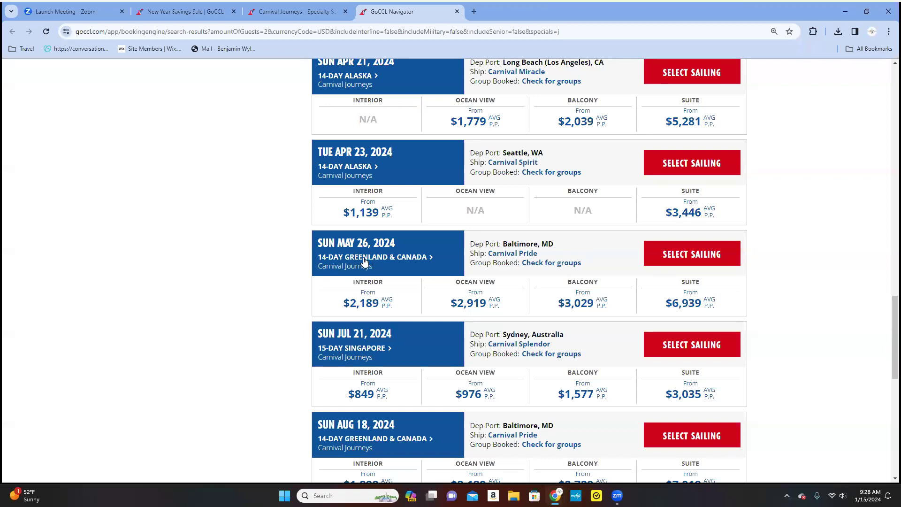
{"action": "scroll", "coordinate": [284, 295], "scroll_direction": "down", "scroll_amount": 5}
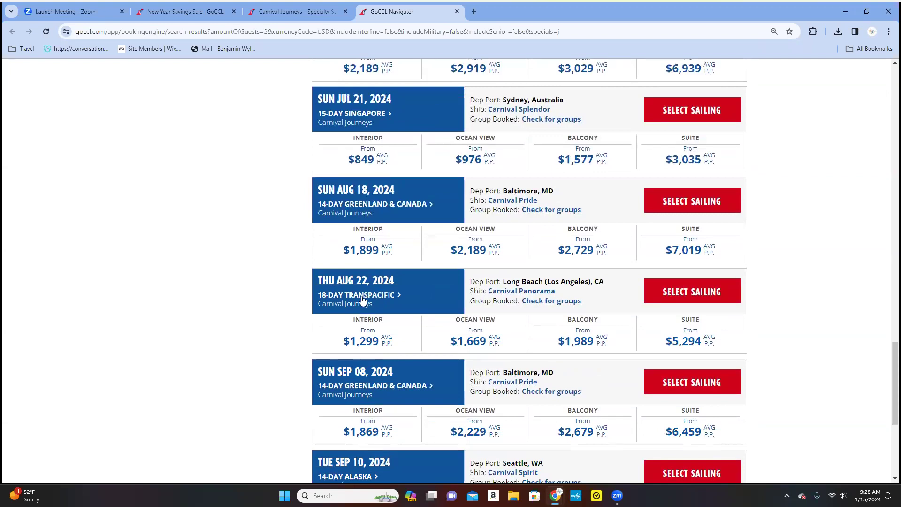
{"action": "scroll", "coordinate": [291, 322], "scroll_direction": "down", "scroll_amount": 3}
{"action": "scroll", "coordinate": [292, 322], "scroll_direction": "down", "scroll_amount": 2}
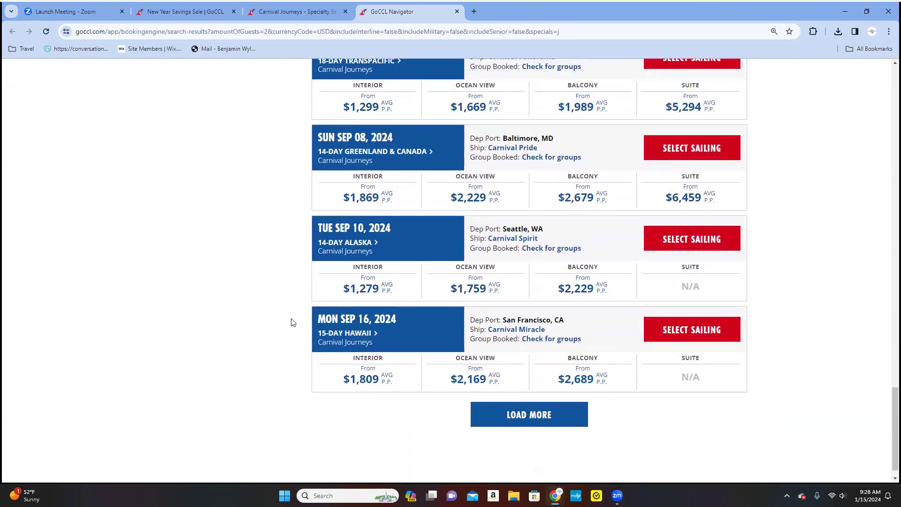
{"action": "scroll", "coordinate": [292, 322], "scroll_direction": "down", "scroll_amount": 1}
{"action": "scroll", "coordinate": [294, 338], "scroll_direction": "up", "scroll_amount": 6}
{"action": "scroll", "coordinate": [293, 351], "scroll_direction": "up", "scroll_amount": 20}
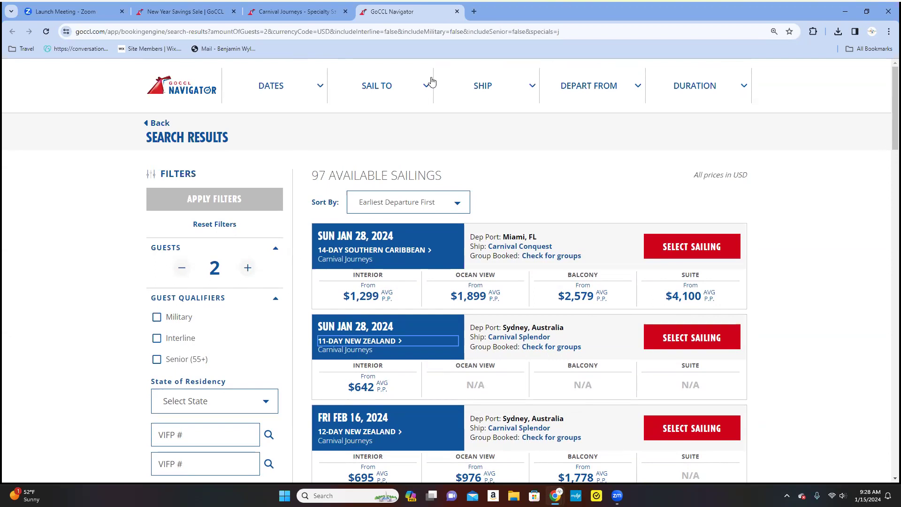
Close the GoCCL Navigator search results tab to return to Carnival Journeys.
{"action": "left_click", "coordinate": [457, 11]}
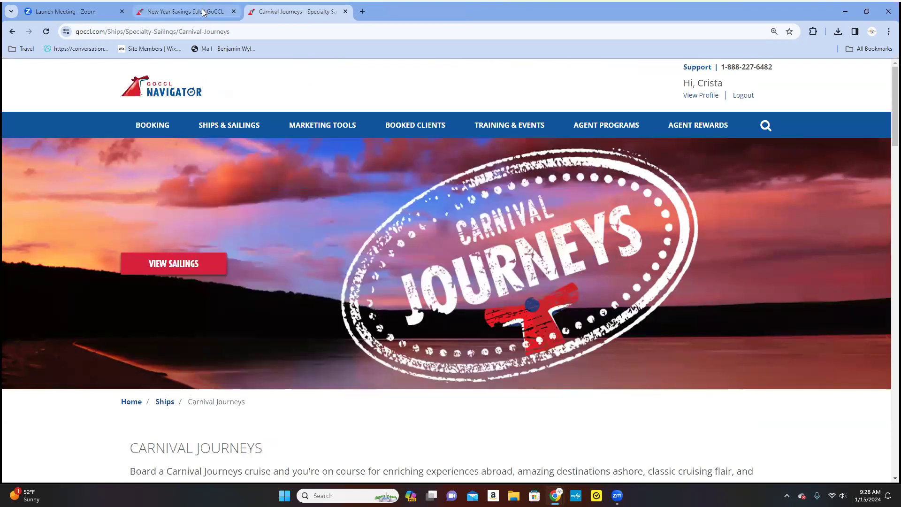
Show the Marketing Tools menu with the Marketing Collateral Library, flyers, eBrochures and Web Banners.
{"action": "mouse_move", "coordinate": [321, 130]}
{"action": "mouse_move", "coordinate": [244, 136]}
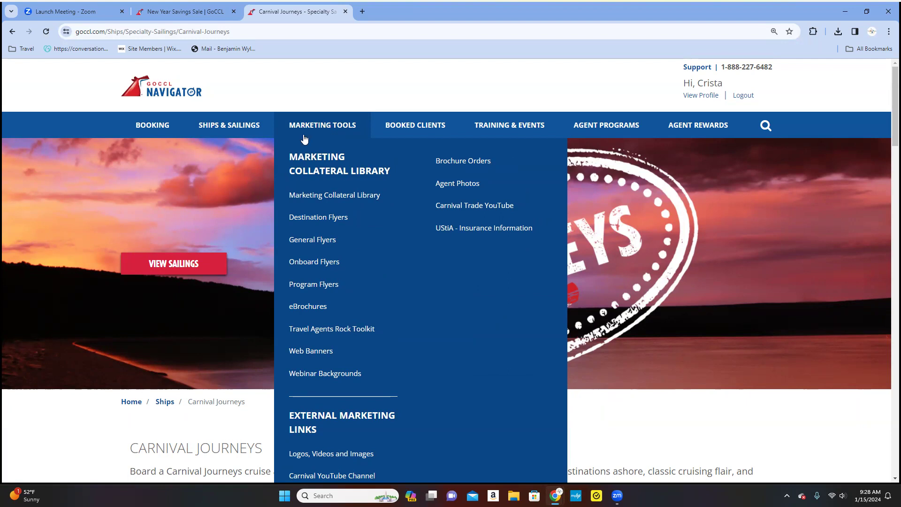
{"action": "scroll", "coordinate": [229, 195], "scroll_direction": "down", "scroll_amount": 1}
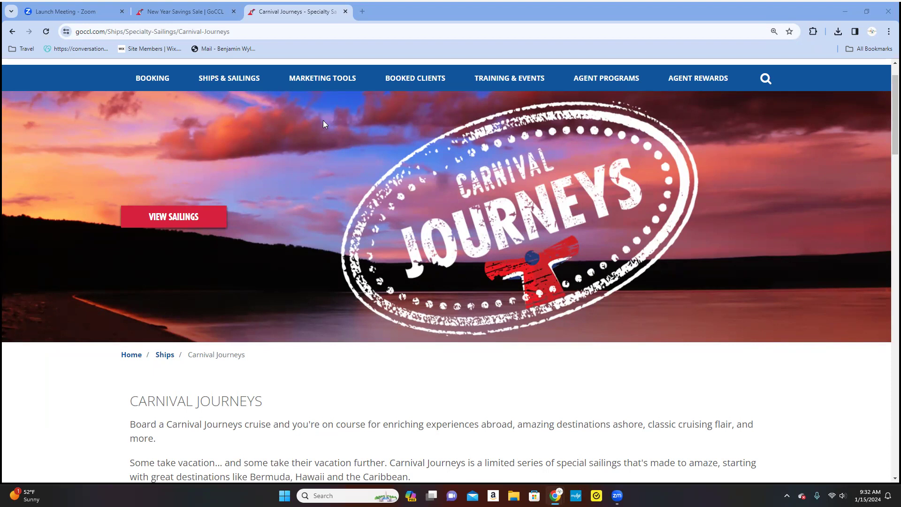
Show the Marketing Tools menu listing Webinar Backgrounds and External Marketing Links.
{"action": "mouse_move", "coordinate": [303, 80]}
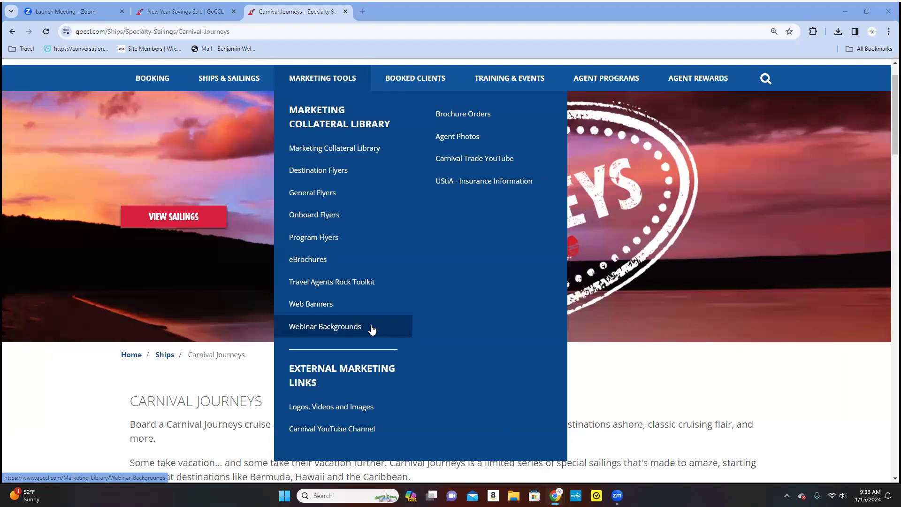
Go to the Marketing Collateral Library page with Destination, General and Onboard Flyers.
{"action": "left_click", "coordinate": [345, 150]}
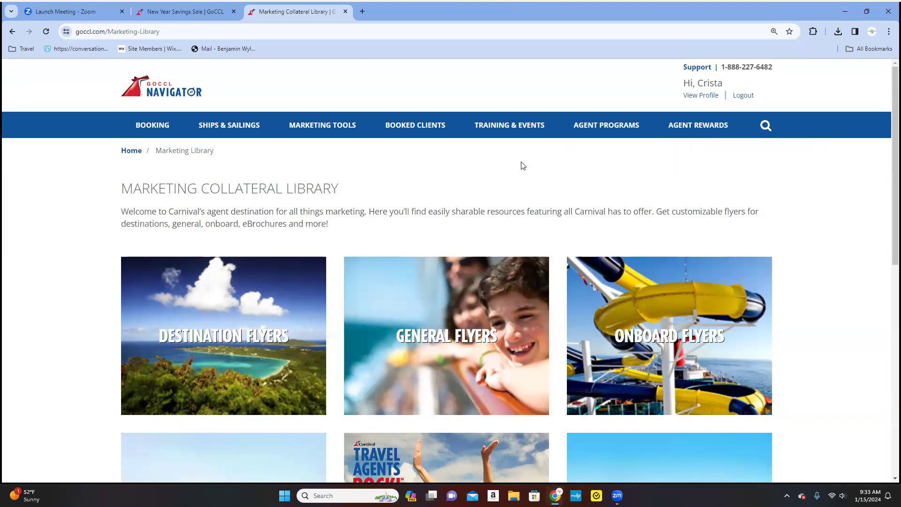
Browse the library tiles and view all items in the Travel Agents Rock Toolkit.
{"action": "scroll", "coordinate": [523, 165], "scroll_direction": "down", "scroll_amount": 3}
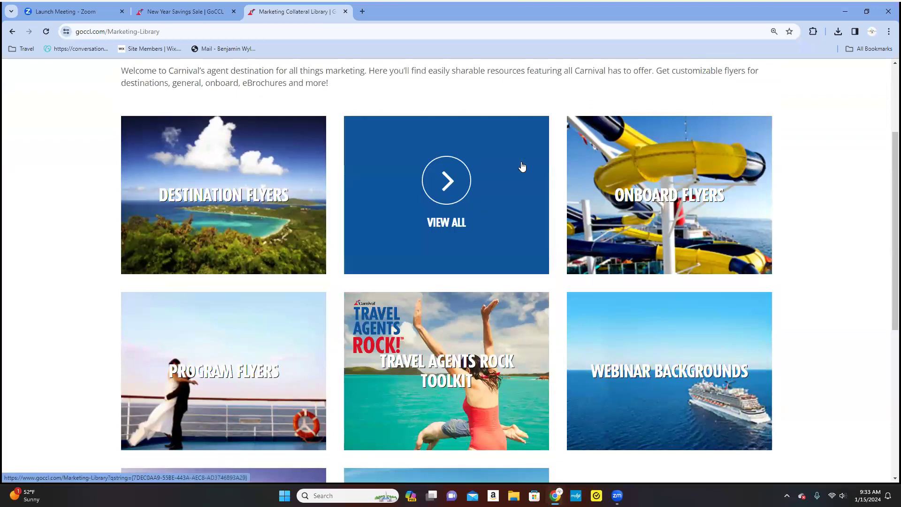
{"action": "scroll", "coordinate": [522, 166], "scroll_direction": "down", "scroll_amount": 1}
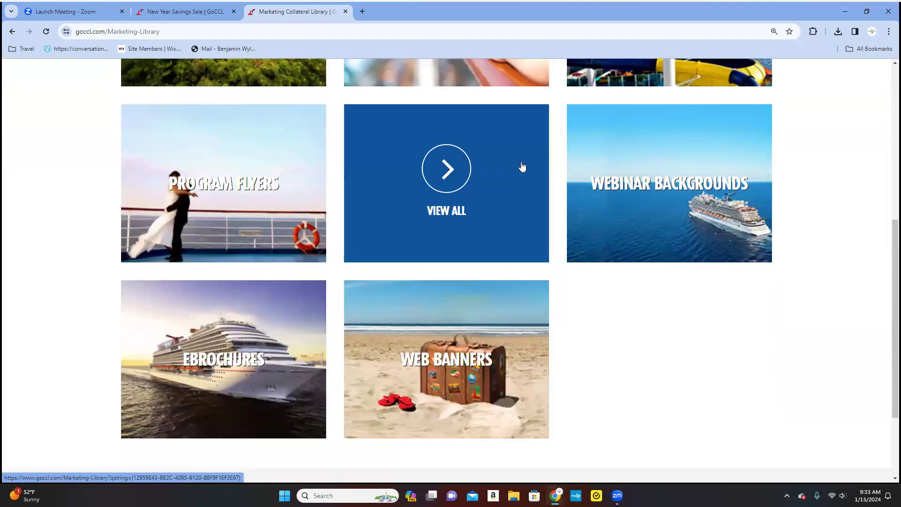
{"action": "scroll", "coordinate": [729, 383], "scroll_direction": "down", "scroll_amount": 3}
{"action": "scroll", "coordinate": [725, 376], "scroll_direction": "up", "scroll_amount": 5}
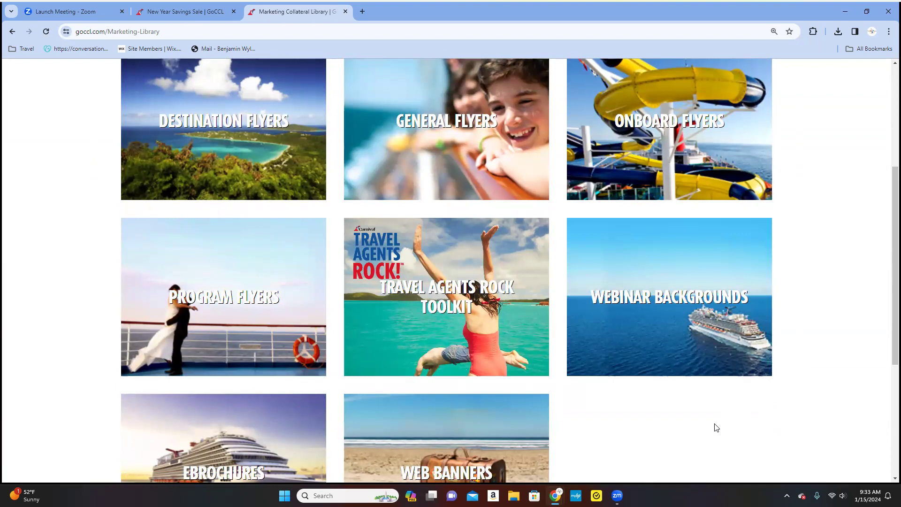
{"action": "scroll", "coordinate": [699, 426], "scroll_direction": "up", "scroll_amount": 1}
{"action": "left_click", "coordinate": [450, 339]}
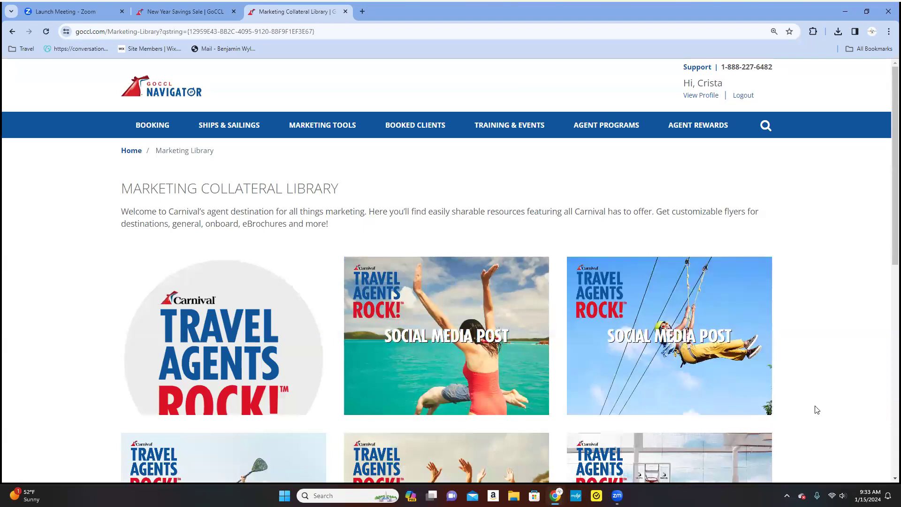
Scroll through the toolkit's social media graphics down to the three Zoom Backgrounds and back.
{"action": "scroll", "coordinate": [816, 409], "scroll_direction": "down", "scroll_amount": 2}
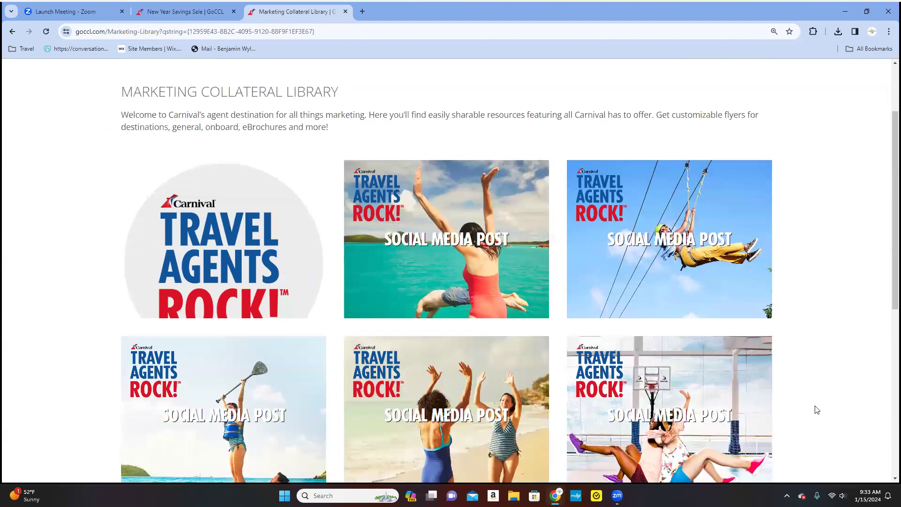
{"action": "scroll", "coordinate": [817, 410], "scroll_direction": "down", "scroll_amount": 2}
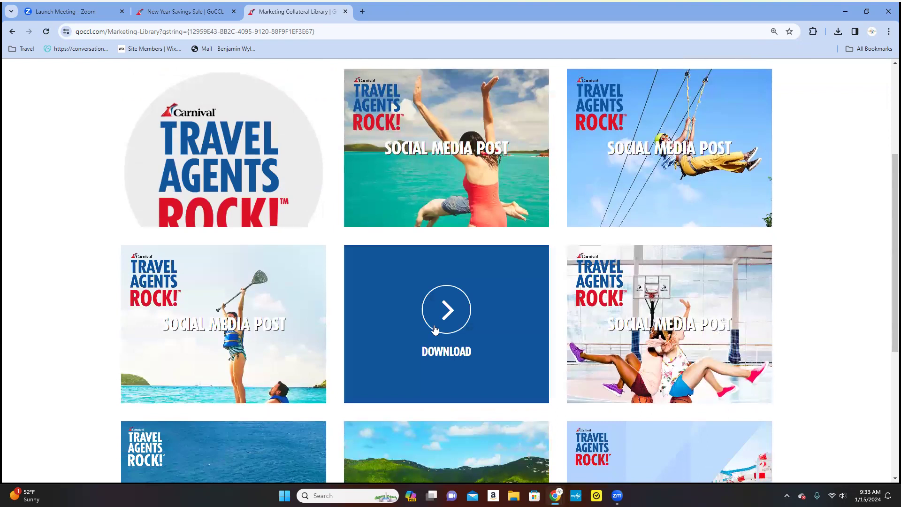
{"action": "scroll", "coordinate": [800, 383], "scroll_direction": "down", "scroll_amount": 4}
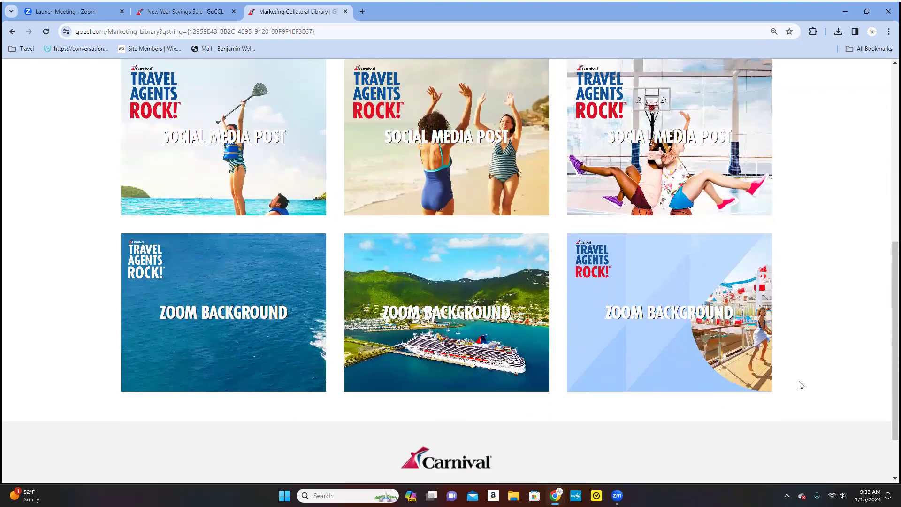
{"action": "scroll", "coordinate": [801, 385], "scroll_direction": "down", "scroll_amount": 2}
{"action": "scroll", "coordinate": [801, 385], "scroll_direction": "up", "scroll_amount": 7}
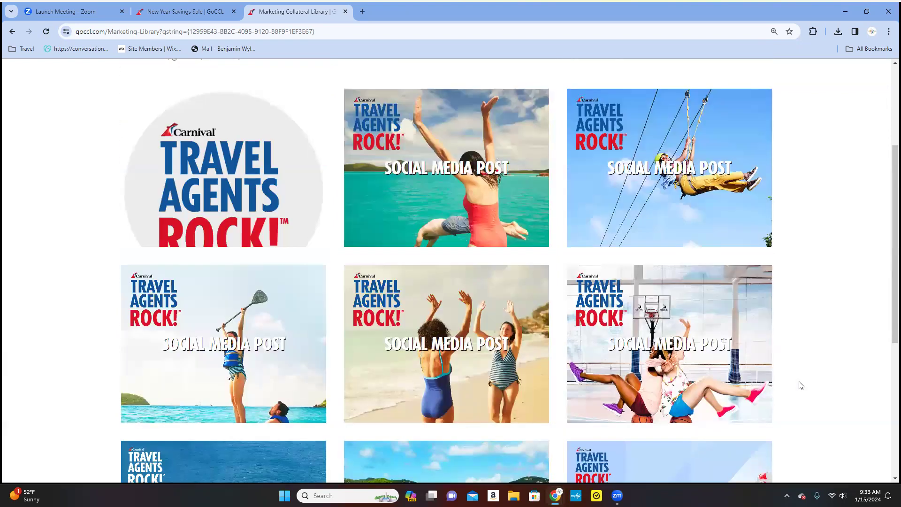
{"action": "scroll", "coordinate": [161, 181], "scroll_direction": "up", "scroll_amount": 3}
Go back to the Marketing Collateral Library and view all General Flyers.
{"action": "mouse_move", "coordinate": [328, 135]}
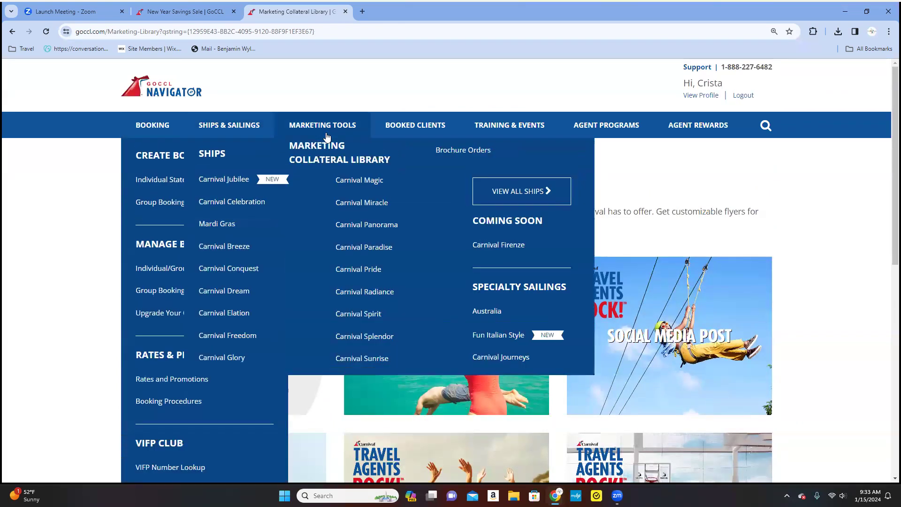
{"action": "left_click", "coordinate": [332, 199]}
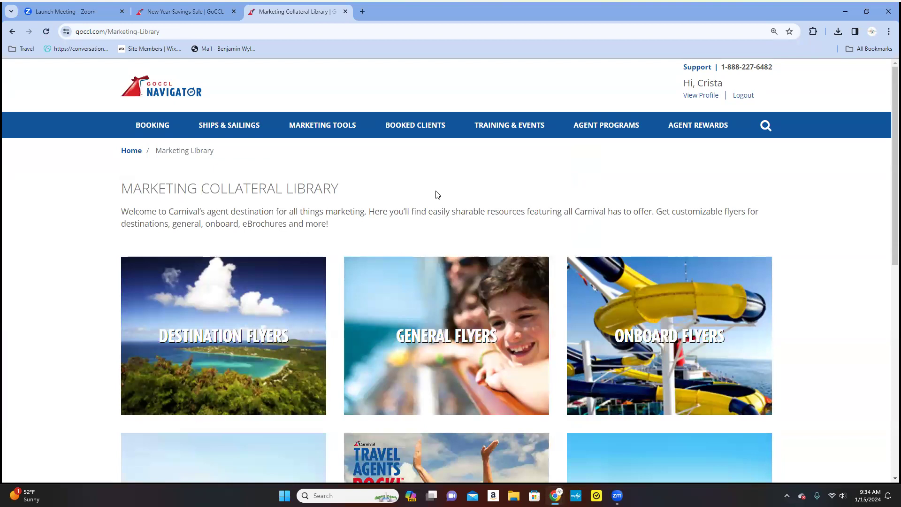
{"action": "scroll", "coordinate": [438, 195], "scroll_direction": "down", "scroll_amount": 2}
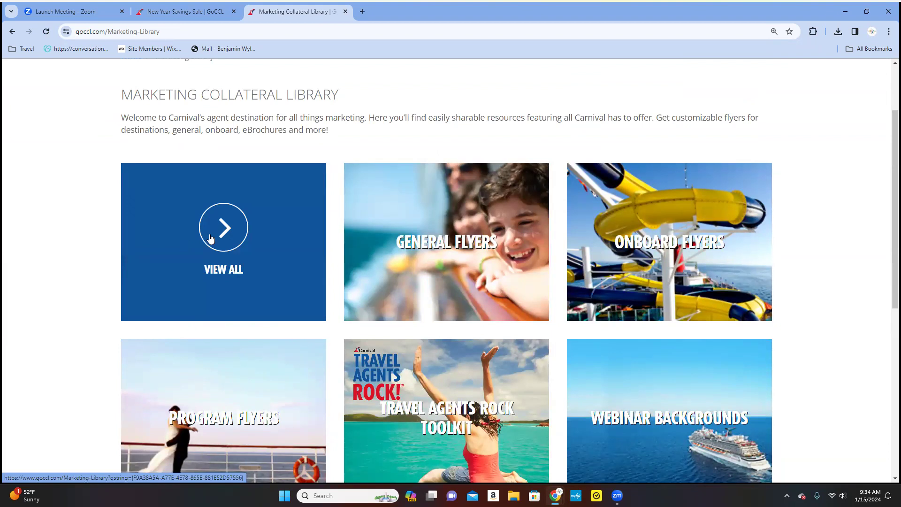
{"action": "left_click", "coordinate": [443, 236]}
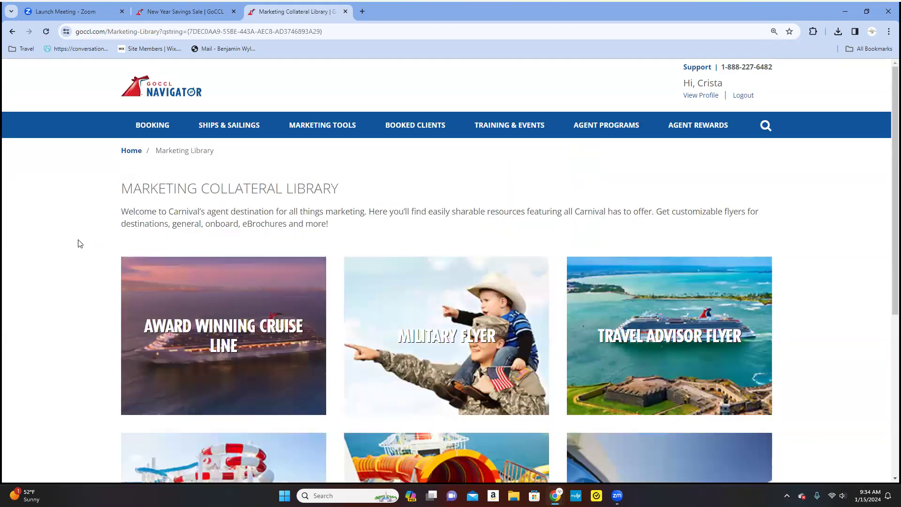
Browse the General Flyers, including the Carnival Branded Consumer Flyer, then reach the Ships & Sailings menu.
{"action": "scroll", "coordinate": [79, 244], "scroll_direction": "down", "scroll_amount": 4}
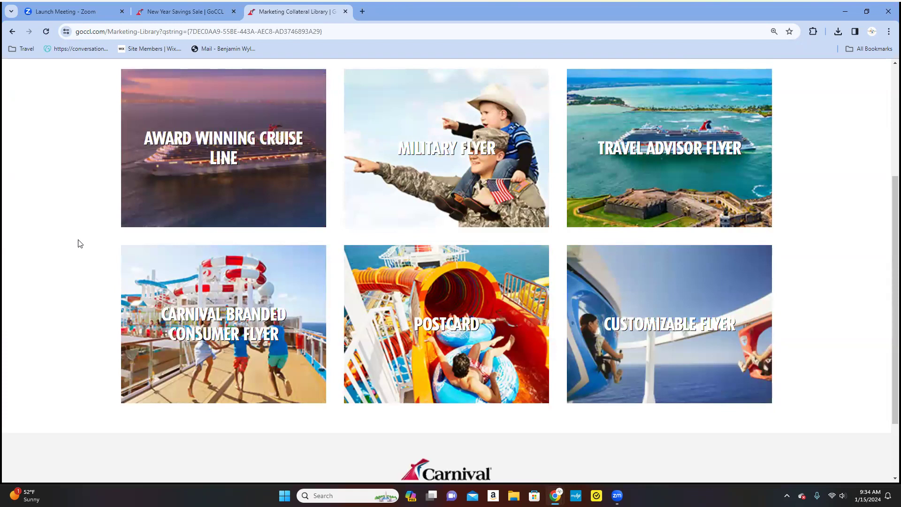
{"action": "mouse_move", "coordinate": [132, 263]}
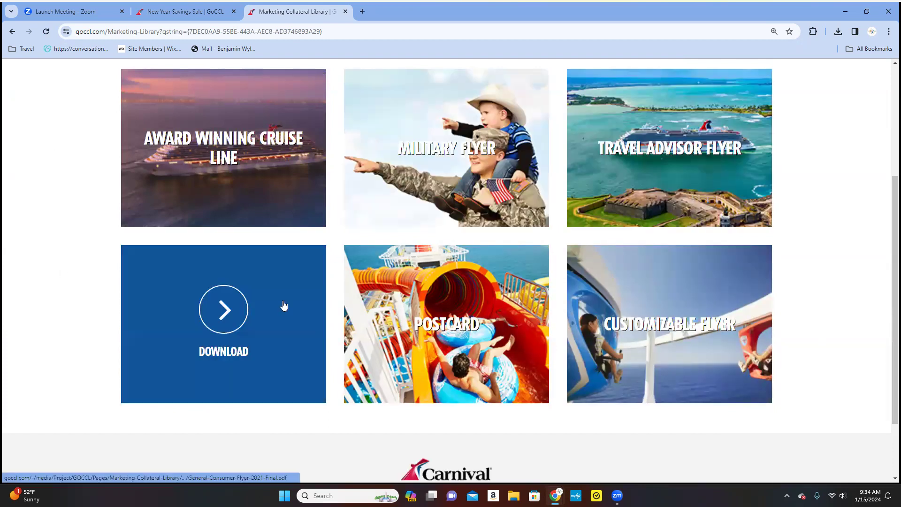
{"action": "scroll", "coordinate": [283, 306], "scroll_direction": "down", "scroll_amount": 2}
{"action": "scroll", "coordinate": [283, 306], "scroll_direction": "up", "scroll_amount": 6}
{"action": "mouse_move", "coordinate": [230, 136]}
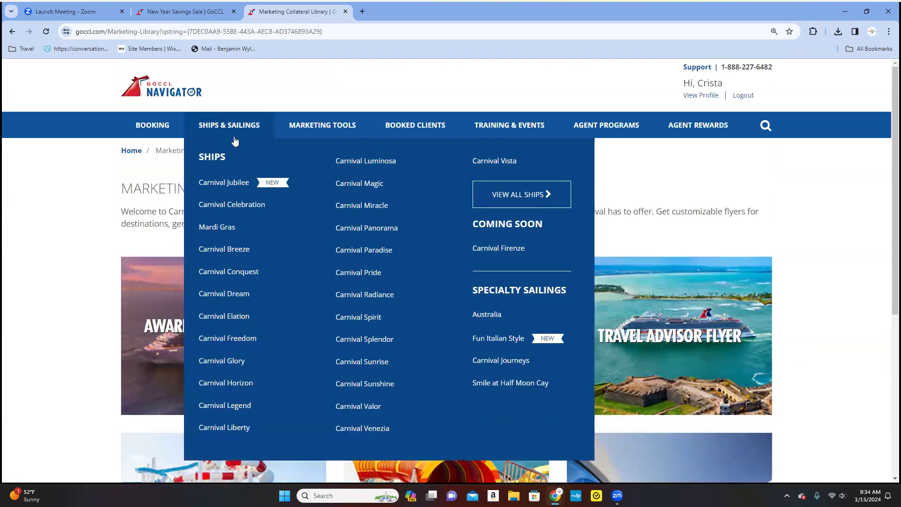
Lower the sound volume and show the Marketing Tools menu listing eBrochures and Brochure Orders.
{"action": "mouse_move", "coordinate": [300, 135]}
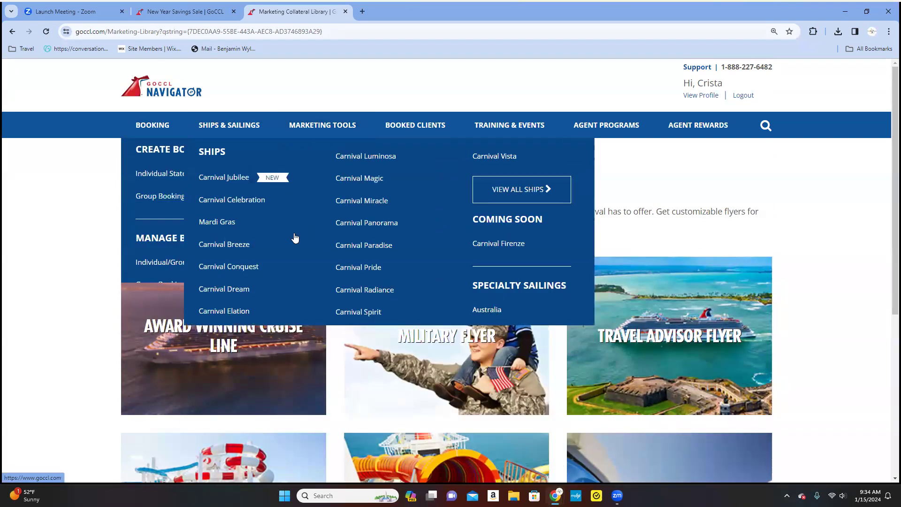
{"action": "key", "text": "XF86AudioLowerVolume"}
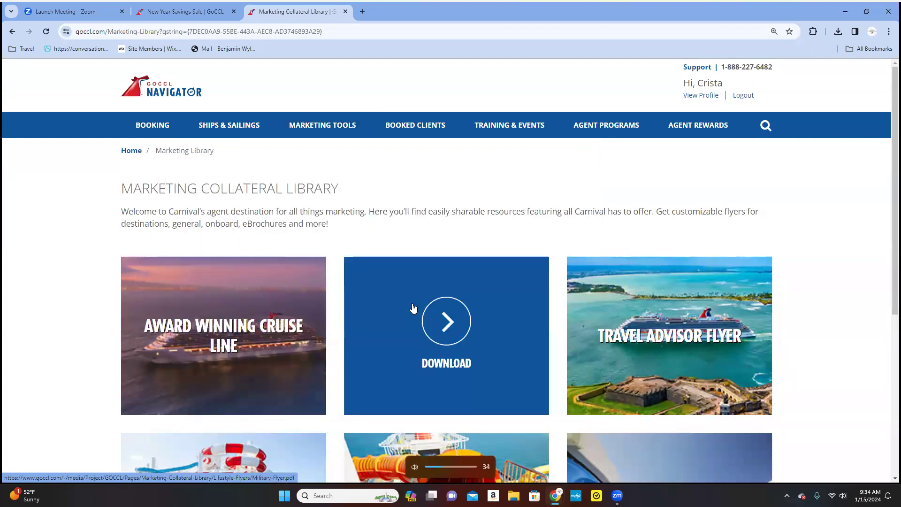
{"action": "left_click", "coordinate": [343, 135]}
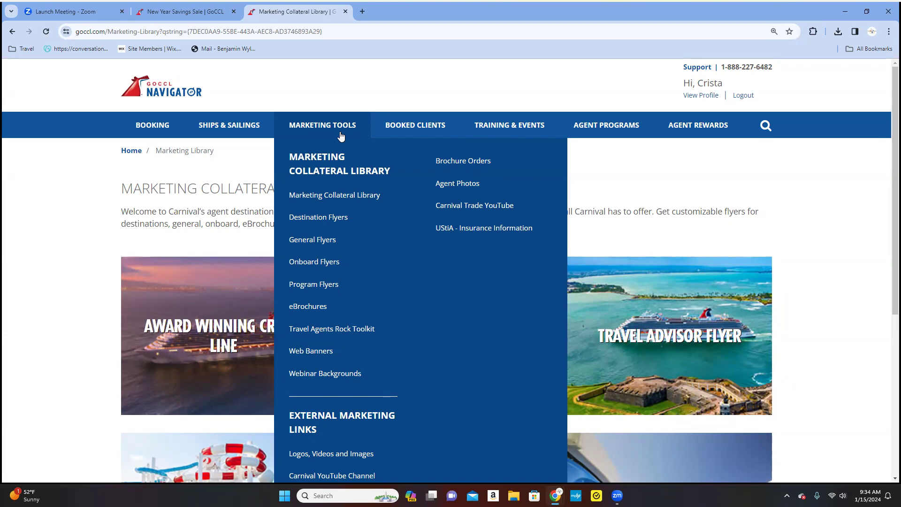
Open Brochure Orders from the Marketing Tools menu to load Carnival's Brochure Ordering Tool.
{"action": "left_click", "coordinate": [464, 161]}
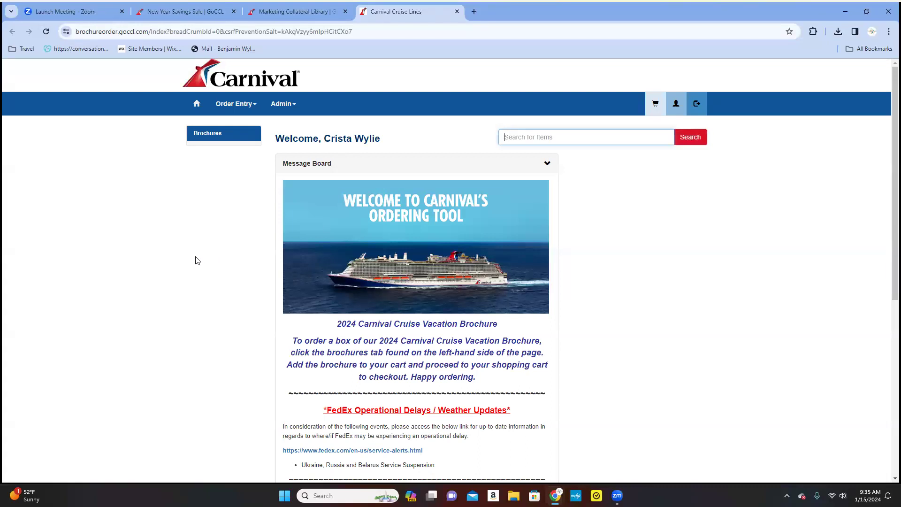
Read the message board down to the FedEx delivery map, then go to the Brochures page.
{"action": "scroll", "coordinate": [197, 261], "scroll_direction": "down", "scroll_amount": 1}
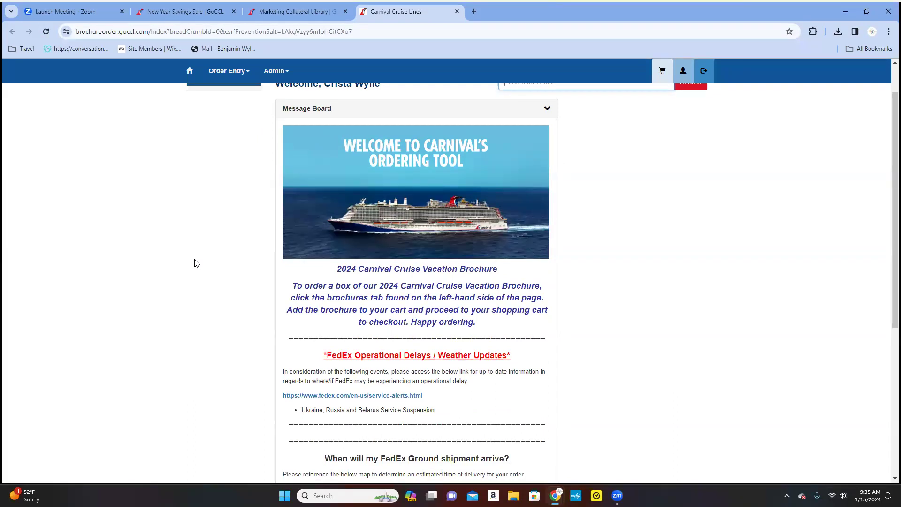
{"action": "scroll", "coordinate": [196, 263], "scroll_direction": "down", "scroll_amount": 2}
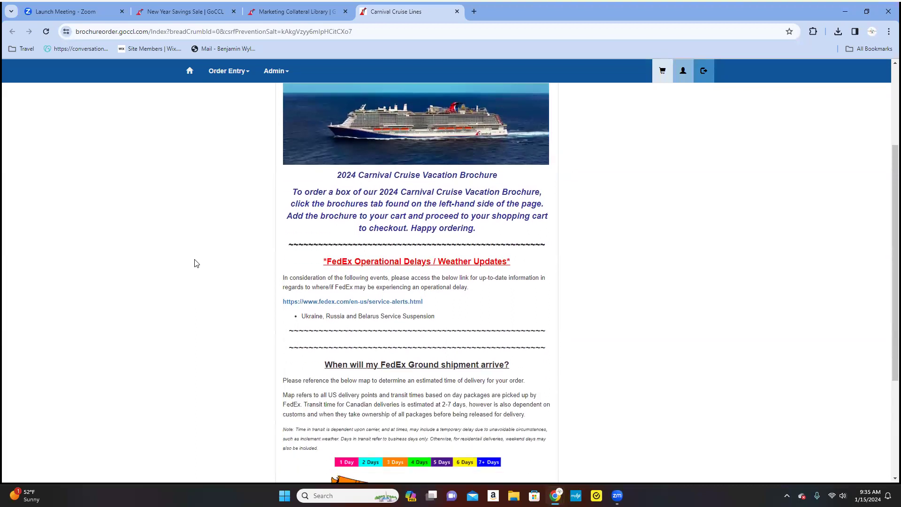
{"action": "scroll", "coordinate": [197, 264], "scroll_direction": "down", "scroll_amount": 3}
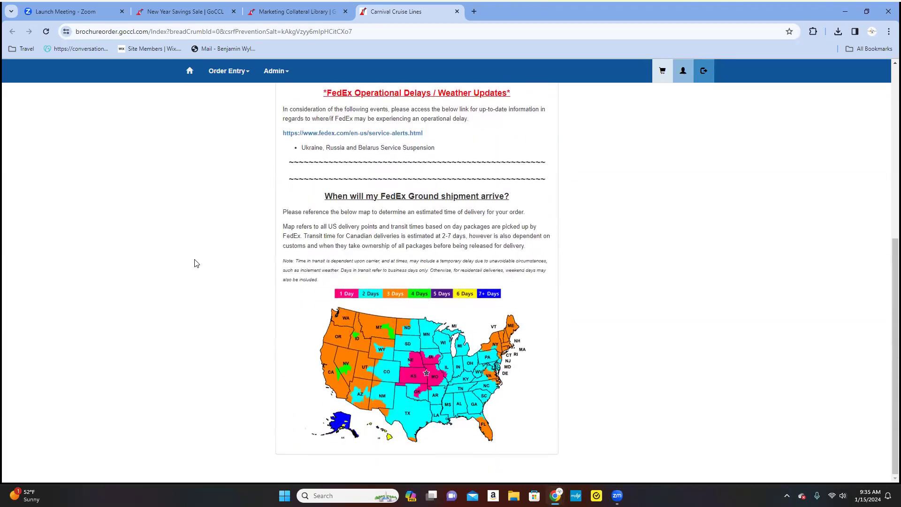
{"action": "scroll", "coordinate": [196, 264], "scroll_direction": "up", "scroll_amount": 5}
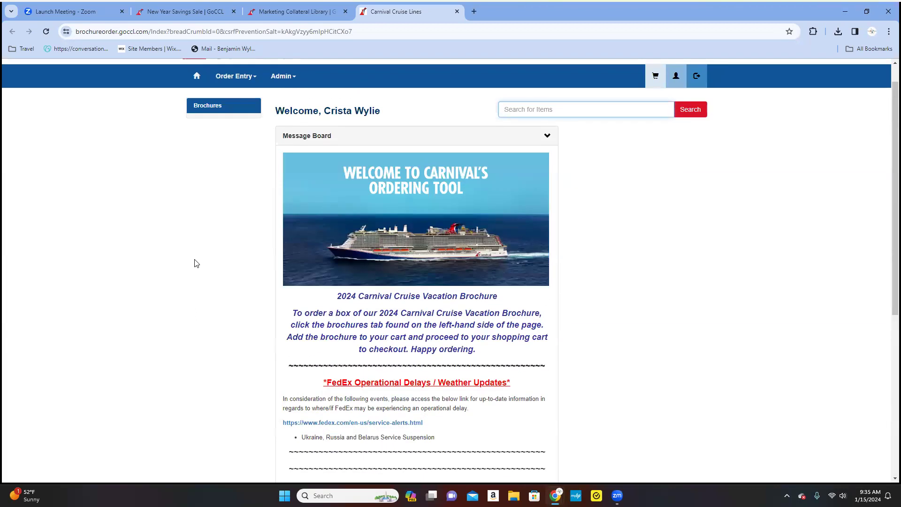
{"action": "scroll", "coordinate": [196, 263], "scroll_direction": "up", "scroll_amount": 1}
{"action": "left_click", "coordinate": [214, 135]}
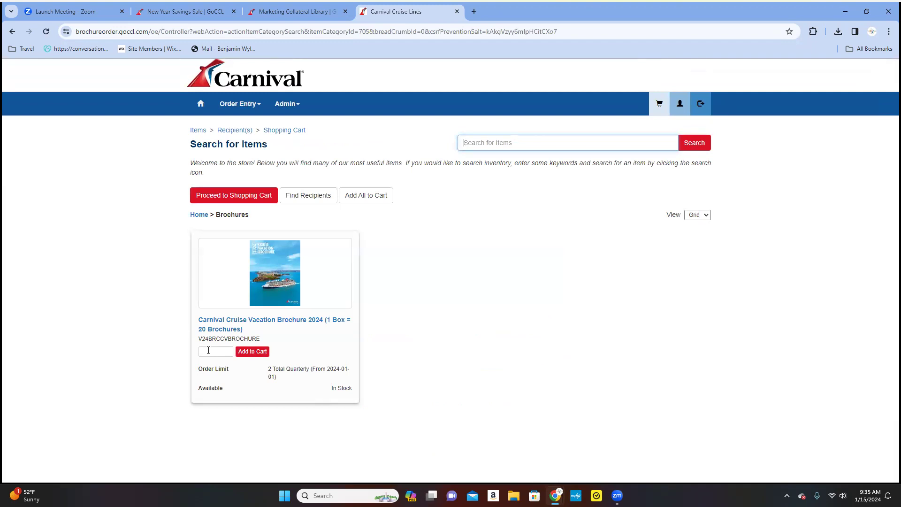
Add 2 boxes of the Carnival Cruise Vacation Brochure 2024 to the cart and view the cart.
{"action": "left_click", "coordinate": [208, 352]}
{"action": "type", "text": "2"}
{"action": "left_click", "coordinate": [252, 352]}
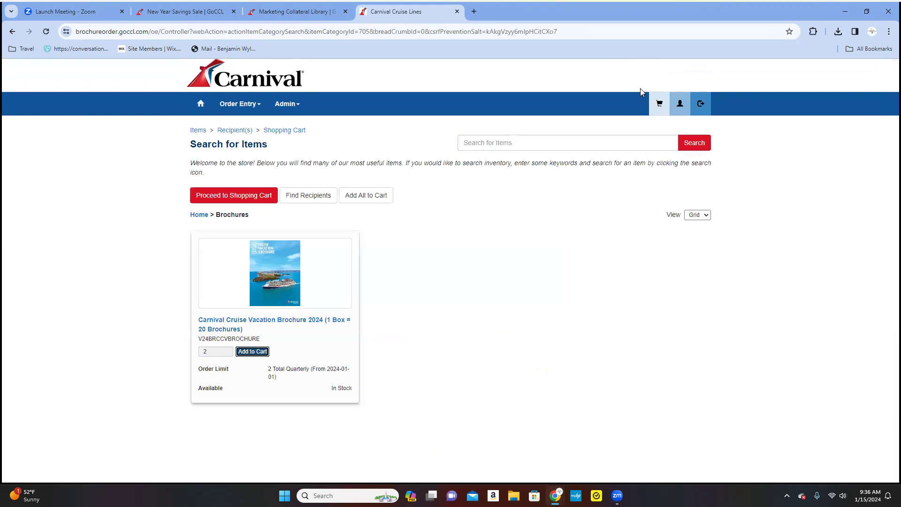
{"action": "left_click", "coordinate": [661, 105]}
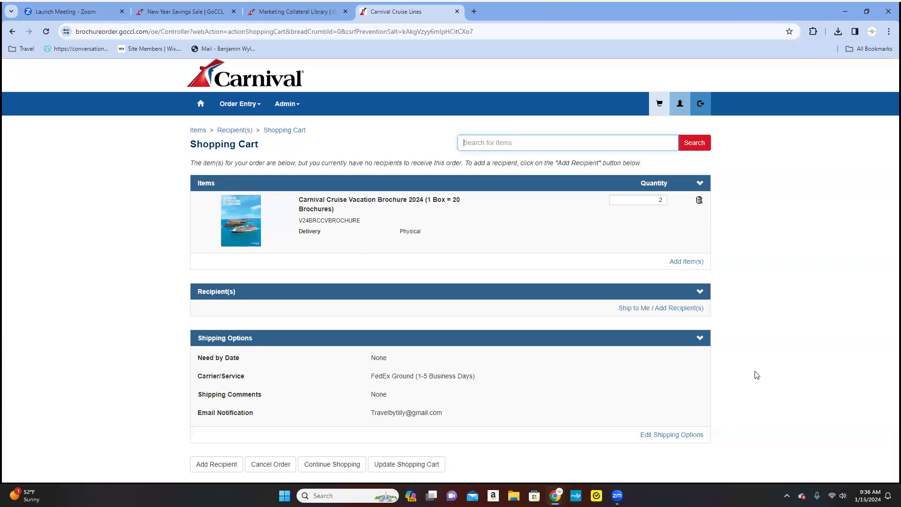
Choose Ship to Me, autofill the shipping form from the saved street address, and save it.
{"action": "left_click", "coordinate": [642, 310]}
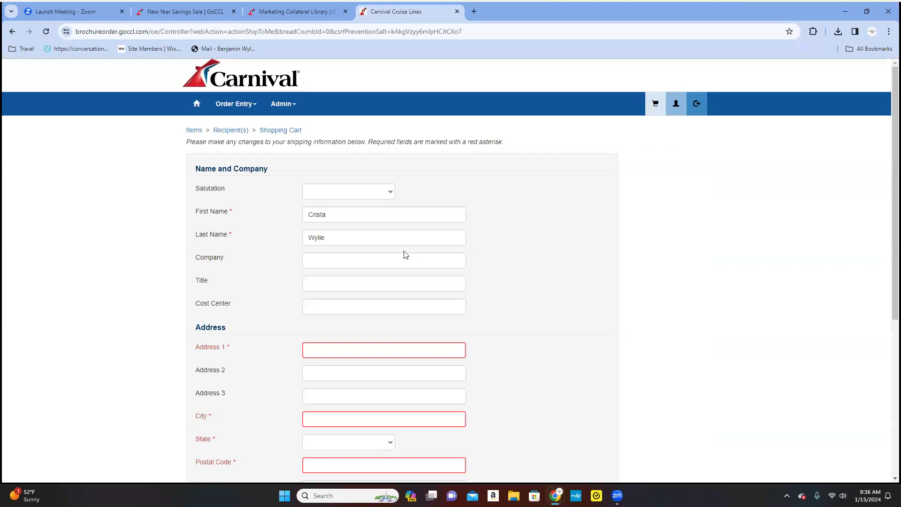
{"action": "scroll", "coordinate": [390, 272], "scroll_direction": "down", "scroll_amount": 1}
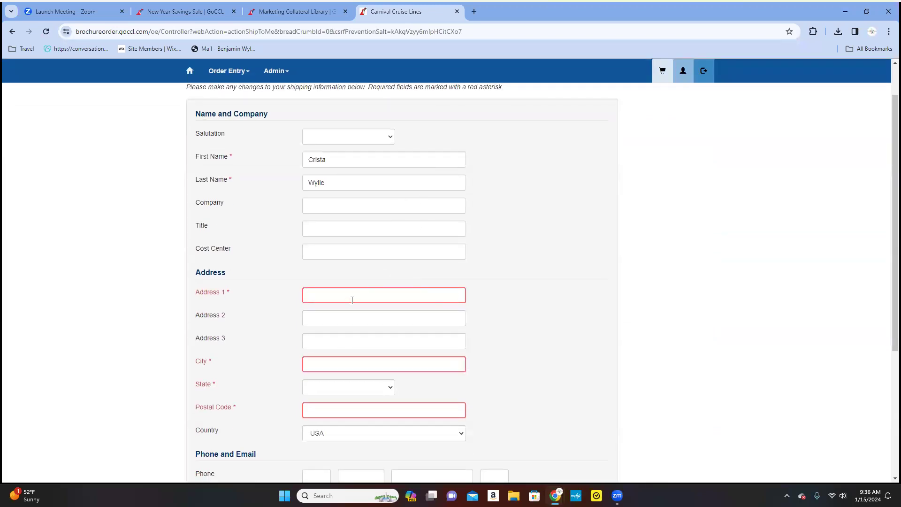
{"action": "left_click", "coordinate": [352, 300]}
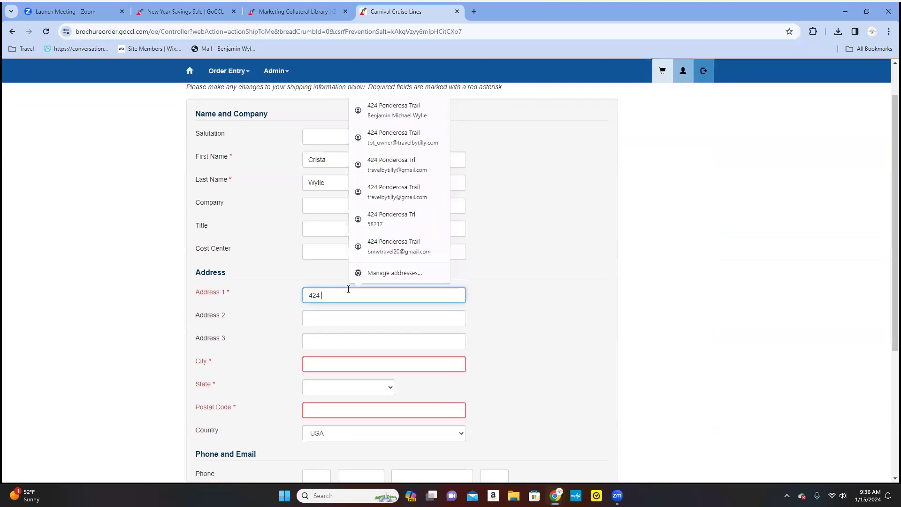
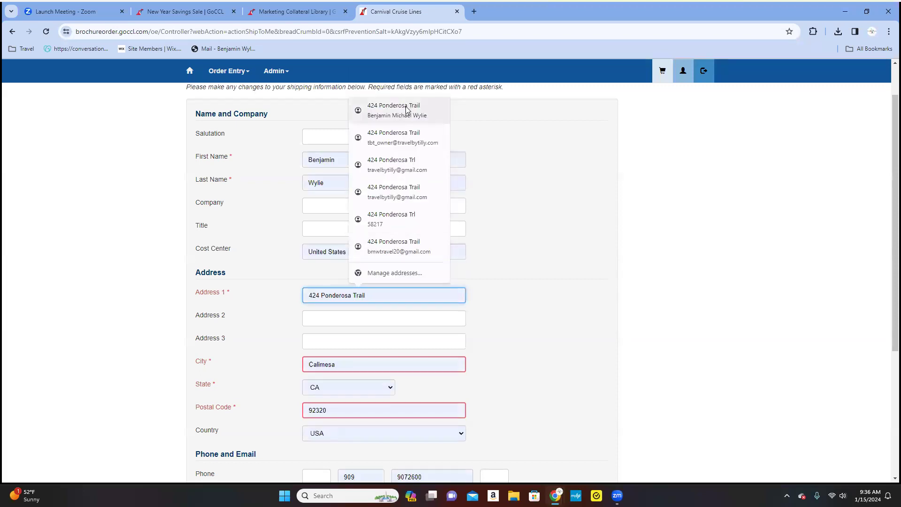
{"action": "left_click", "coordinate": [399, 165]}
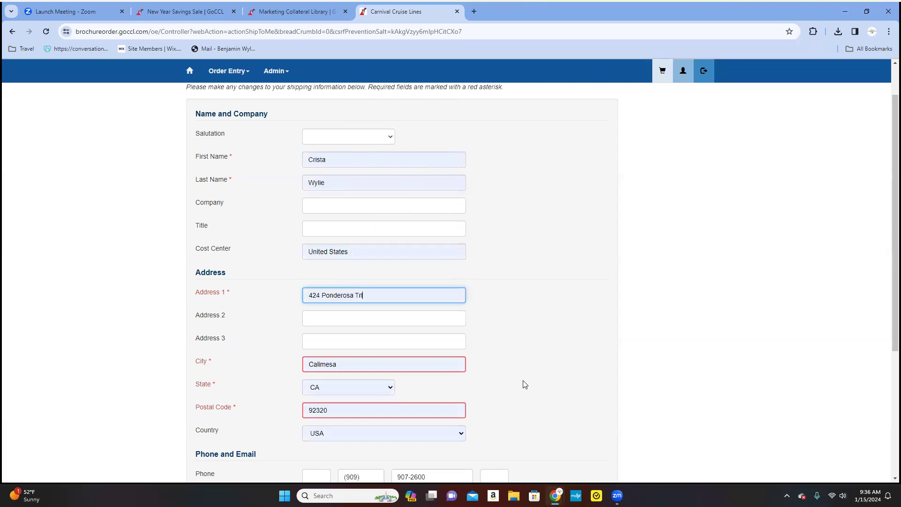
{"action": "scroll", "coordinate": [539, 396], "scroll_direction": "down", "scroll_amount": 5}
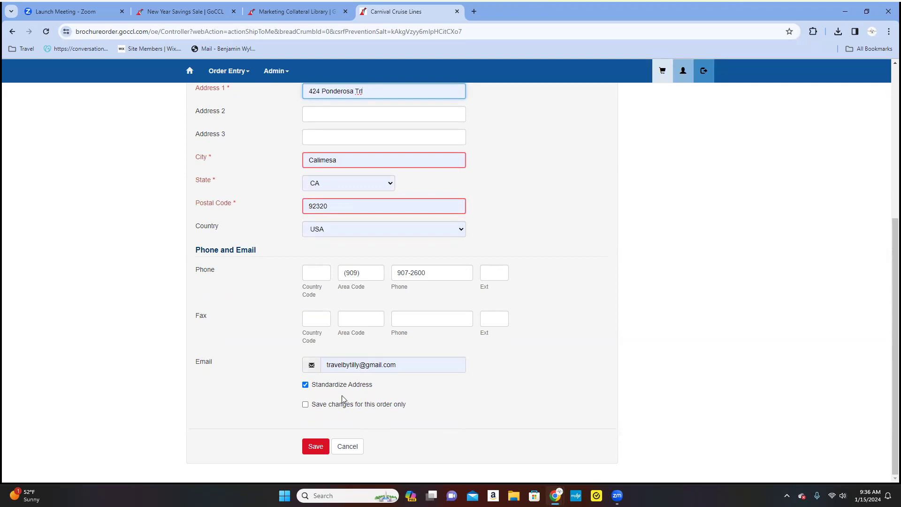
{"action": "left_click", "coordinate": [315, 447]}
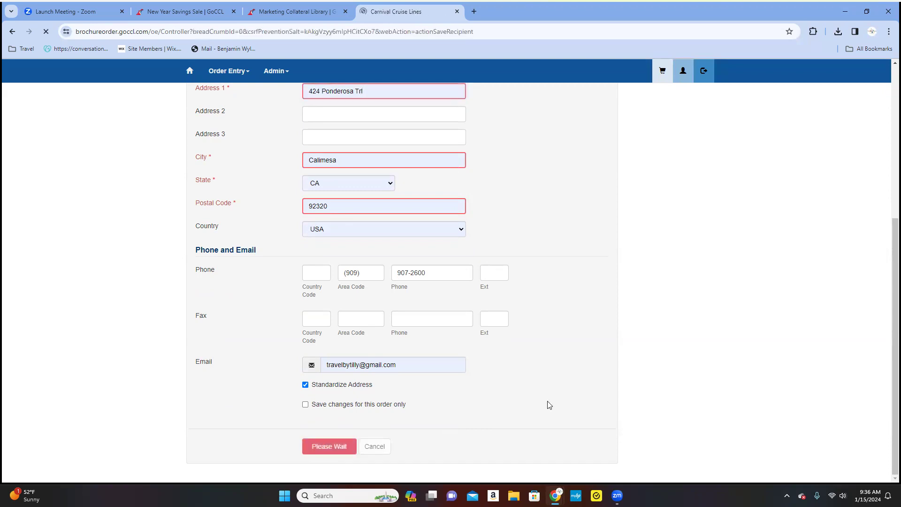
Place the brochure order, then close the Carnival Brochure Ordering Tool tab.
{"action": "scroll", "coordinate": [559, 381], "scroll_direction": "down", "scroll_amount": 1}
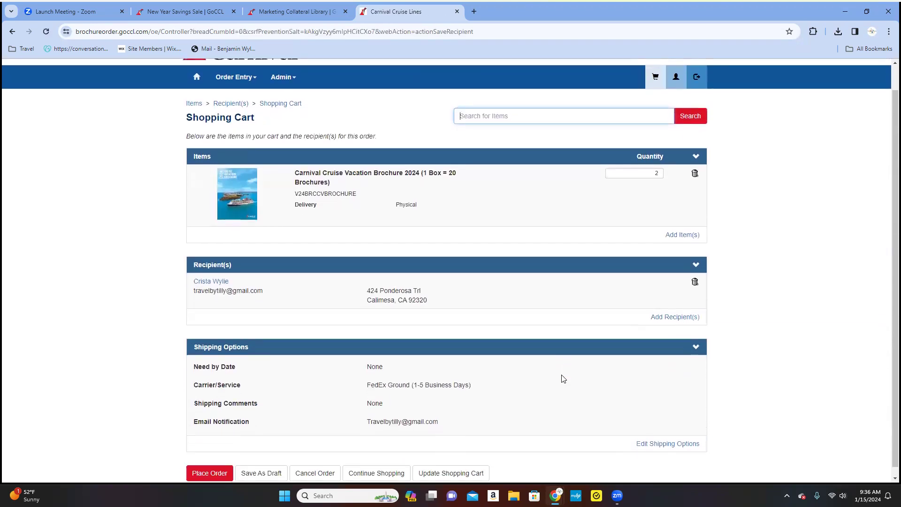
{"action": "scroll", "coordinate": [735, 389], "scroll_direction": "down", "scroll_amount": 1}
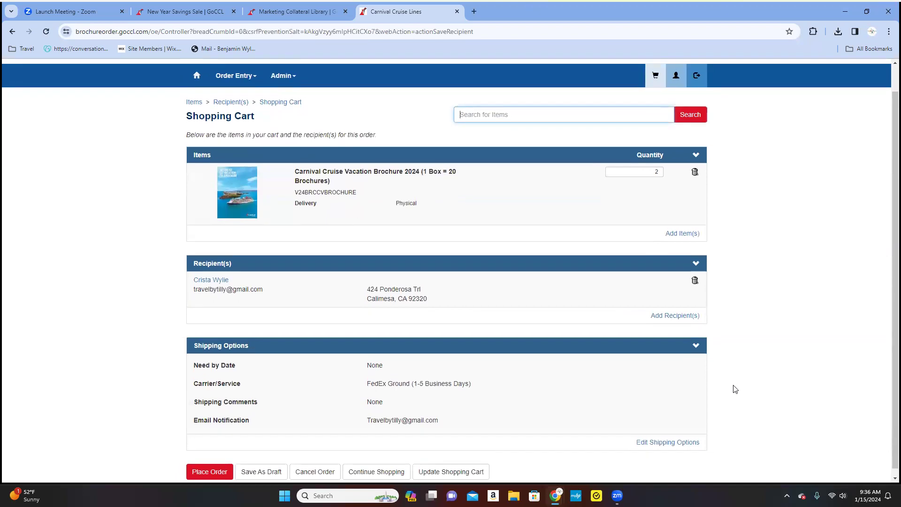
{"action": "left_click", "coordinate": [199, 470]}
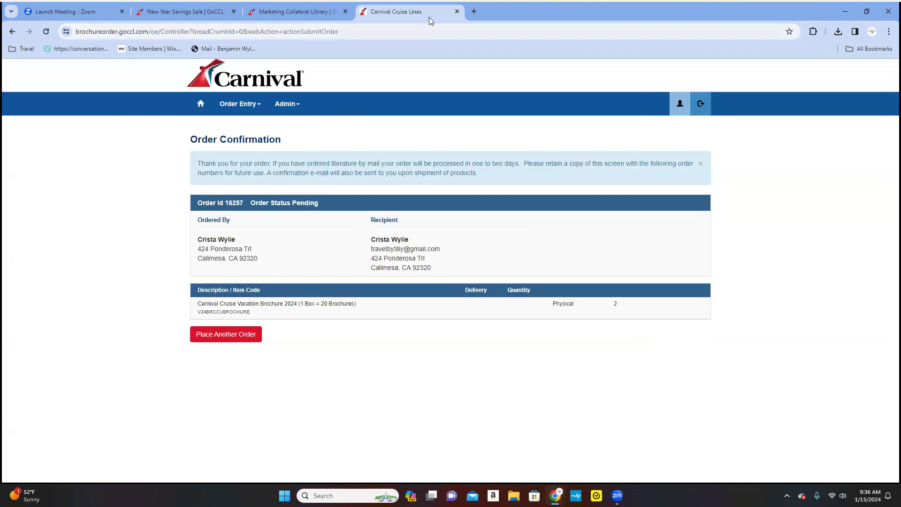
{"action": "left_click", "coordinate": [456, 11]}
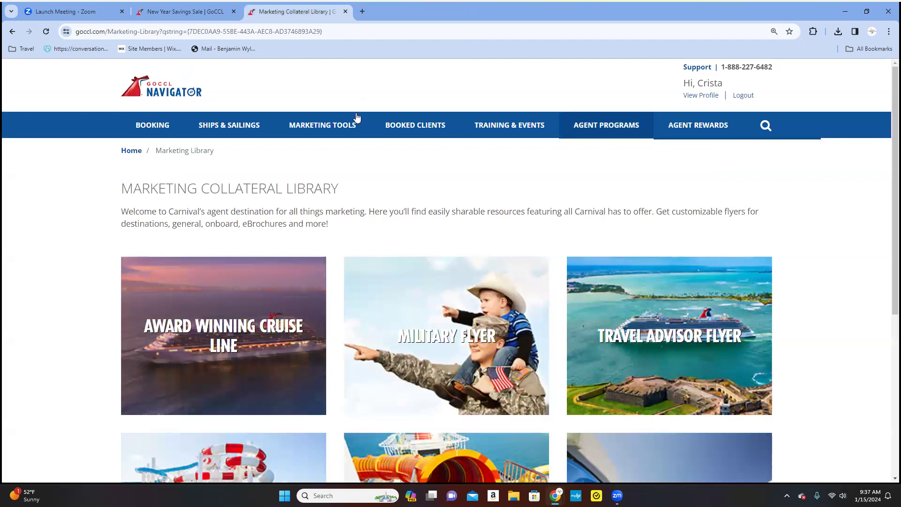
Open Logos, Videos and Images under External Marketing Links to load the Carnival Brand Center.
{"action": "mouse_move", "coordinate": [310, 128]}
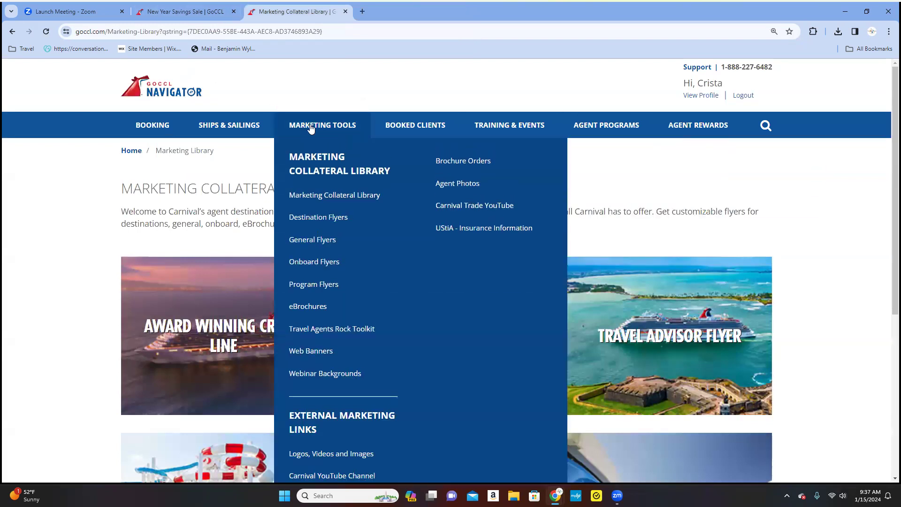
{"action": "scroll", "coordinate": [352, 293], "scroll_direction": "down", "scroll_amount": 2}
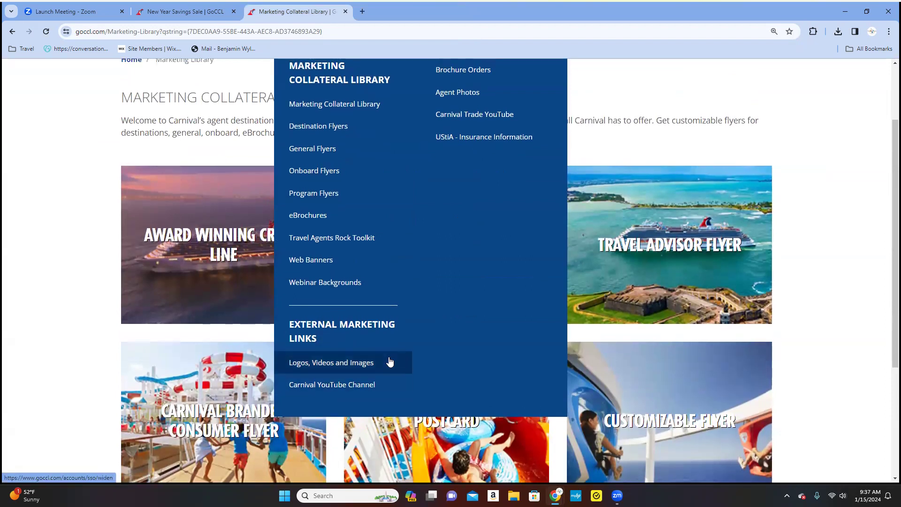
{"action": "scroll", "coordinate": [388, 363], "scroll_direction": "up", "scroll_amount": 1}
{"action": "left_click", "coordinate": [347, 415]}
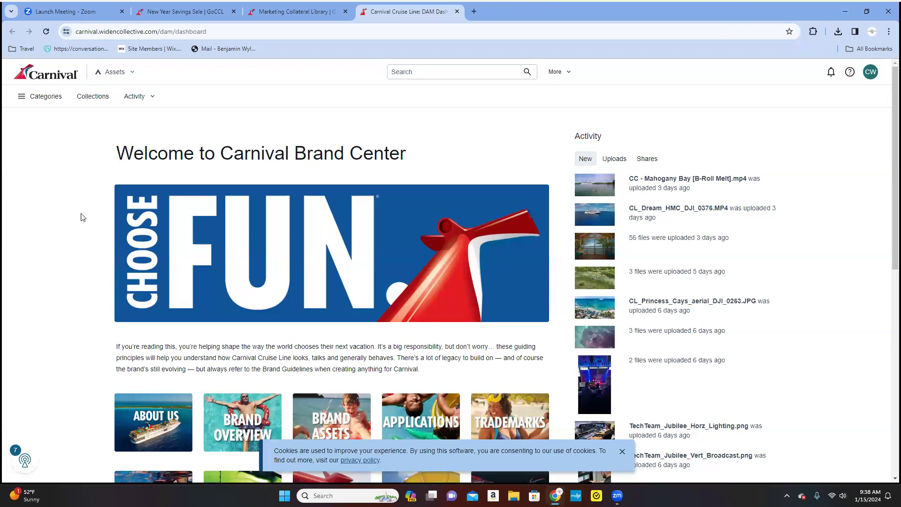
Browse the Brand Center dashboard down to Spotlight Collections, then close the DAM Dashboard tab.
{"action": "scroll", "coordinate": [80, 224], "scroll_direction": "down", "scroll_amount": 4}
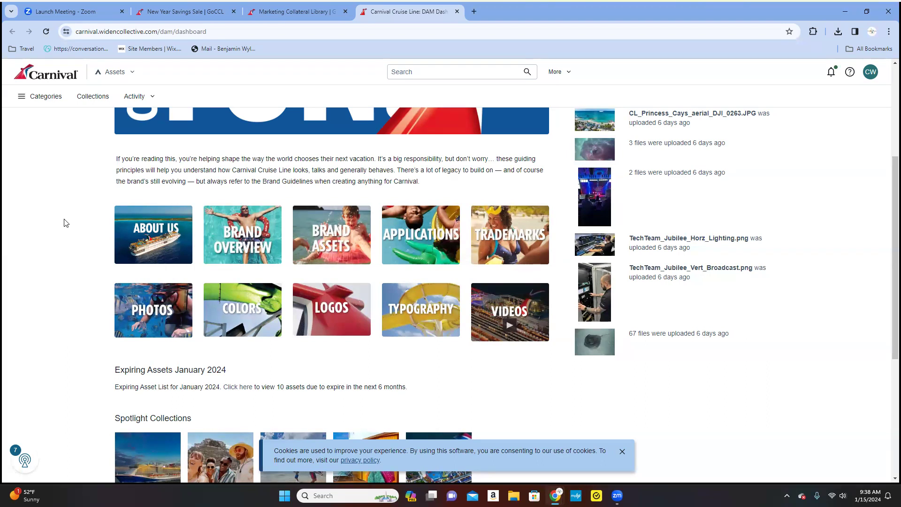
{"action": "scroll", "coordinate": [66, 223], "scroll_direction": "down", "scroll_amount": 5}
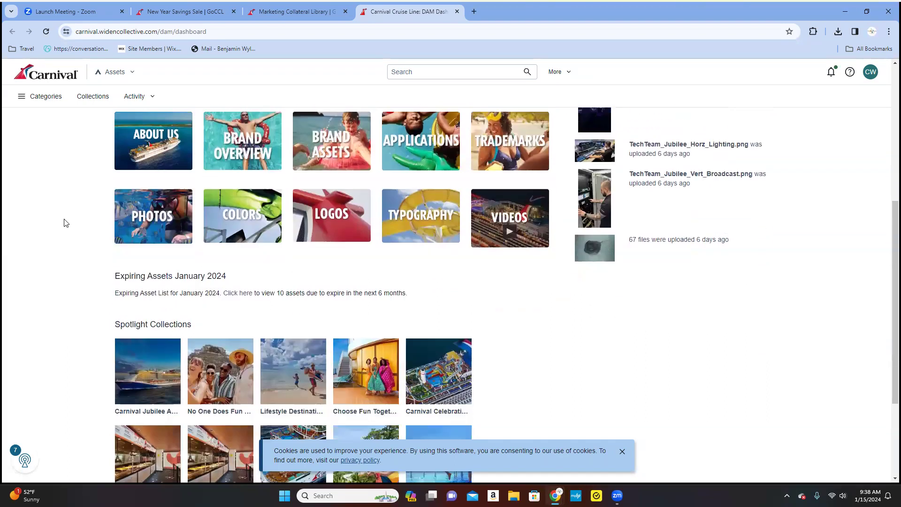
{"action": "scroll", "coordinate": [66, 223], "scroll_direction": "down", "scroll_amount": 1}
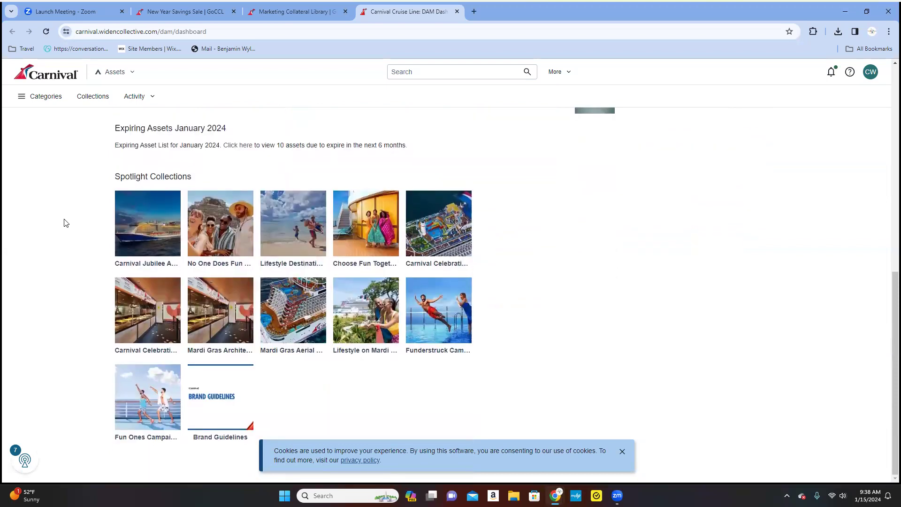
{"action": "scroll", "coordinate": [56, 246], "scroll_direction": "up", "scroll_amount": 10}
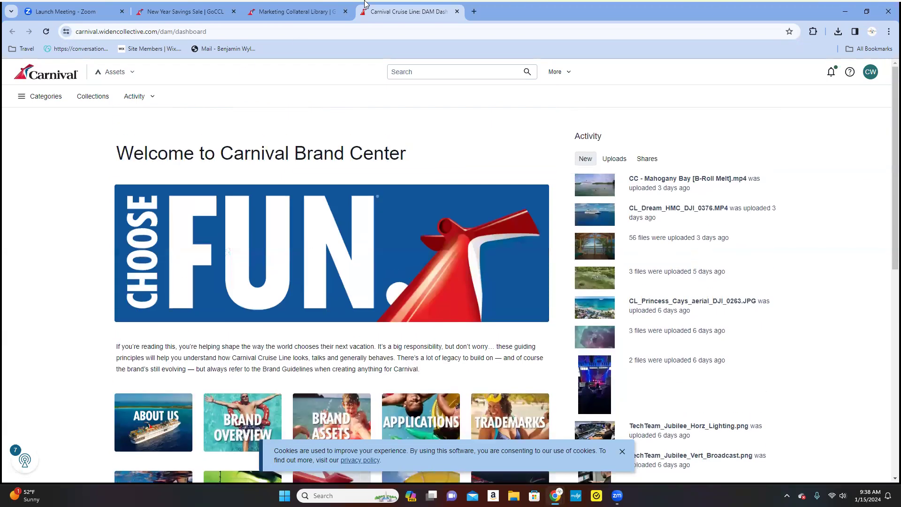
{"action": "left_click", "coordinate": [457, 12]}
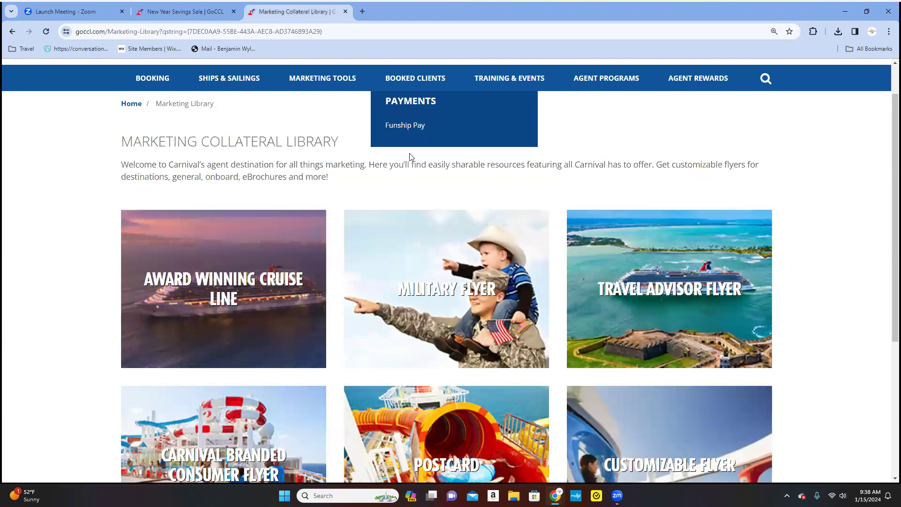
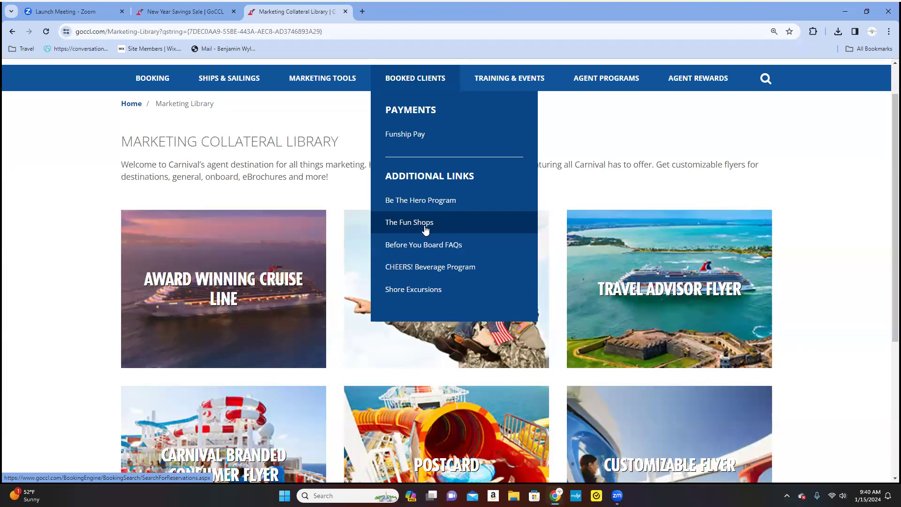
Open the Agent Rewards dropdown under Agent Programs to show the Travel Agent Rewards Program link.
{"action": "mouse_move", "coordinate": [409, 85]}
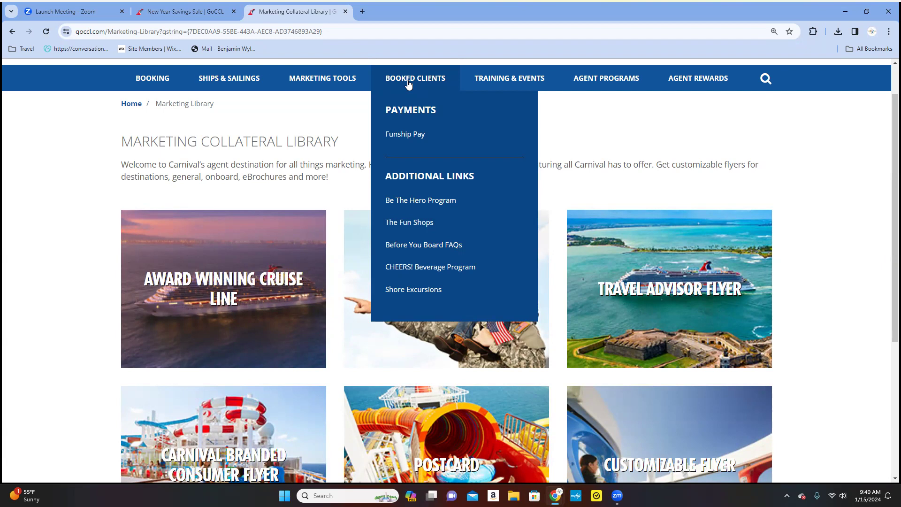
{"action": "mouse_move", "coordinate": [525, 81]}
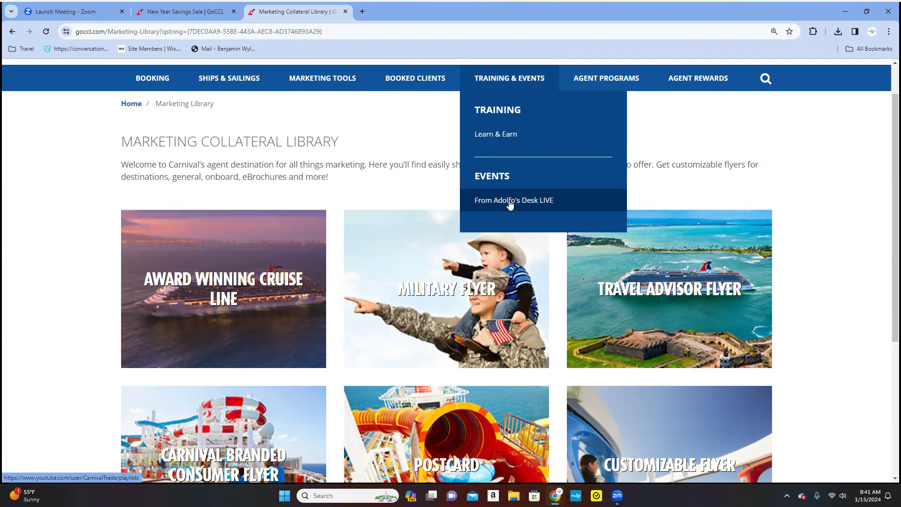
{"action": "mouse_move", "coordinate": [594, 83]}
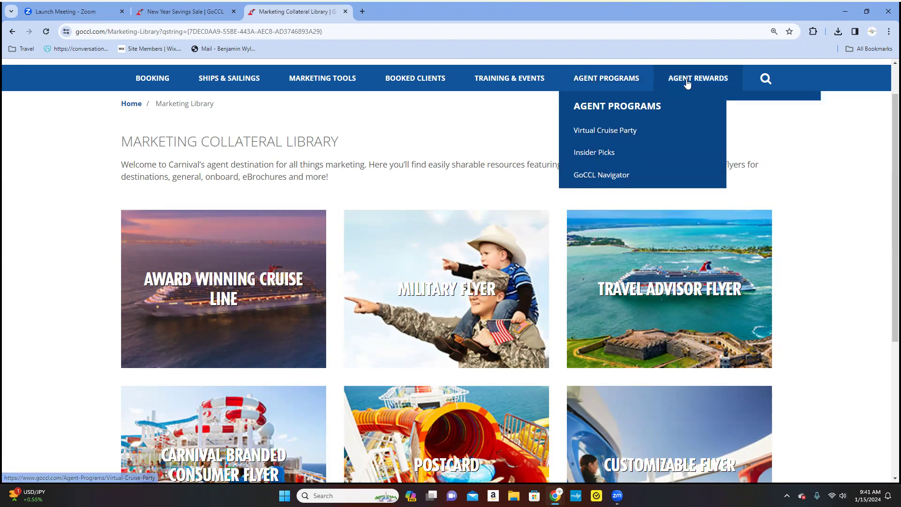
{"action": "mouse_move", "coordinate": [686, 82]}
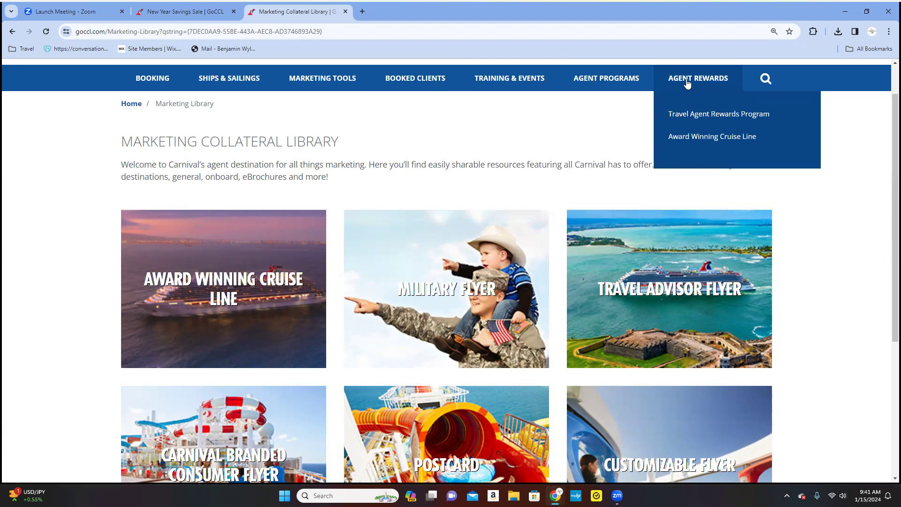
{"action": "left_click", "coordinate": [697, 82]}
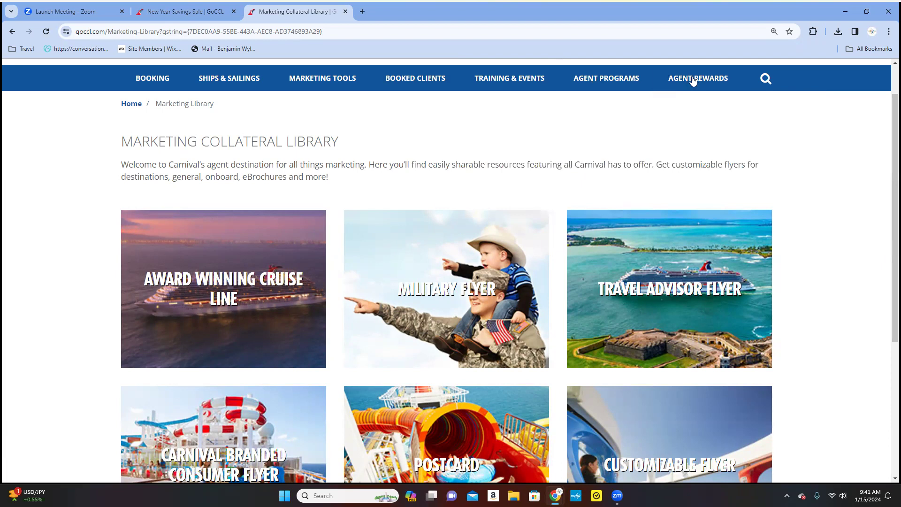
{"action": "left_click", "coordinate": [694, 81]}
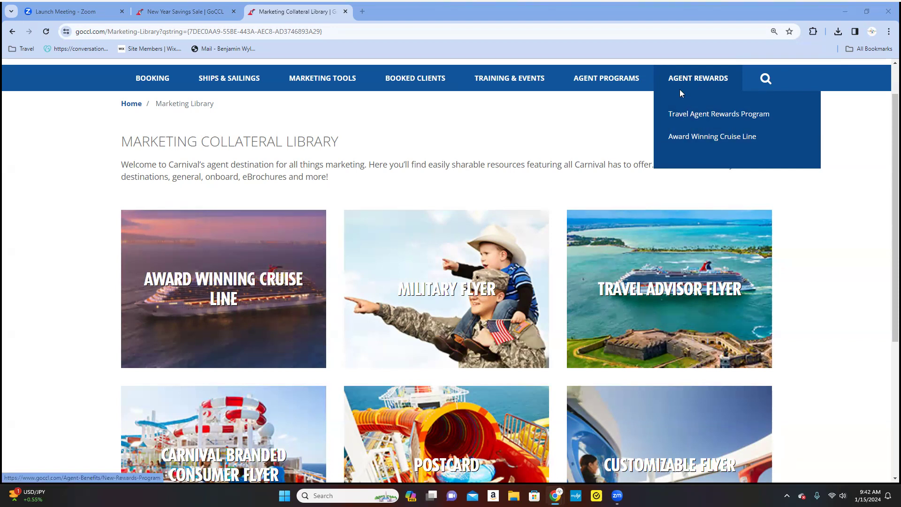
Open the Travel Agent Rewards Program in a new tab, then return to the Marketing Collateral Library.
{"action": "left_click", "coordinate": [683, 117]}
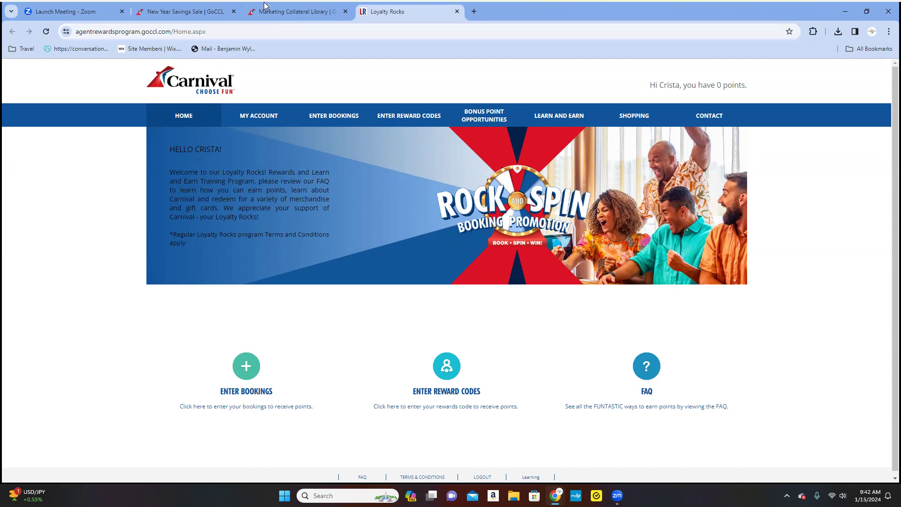
{"action": "left_click", "coordinate": [282, 12]}
Switch back to the Loyalty Rocks rewards home page showing the 0-point balance.
{"action": "mouse_move", "coordinate": [707, 83]}
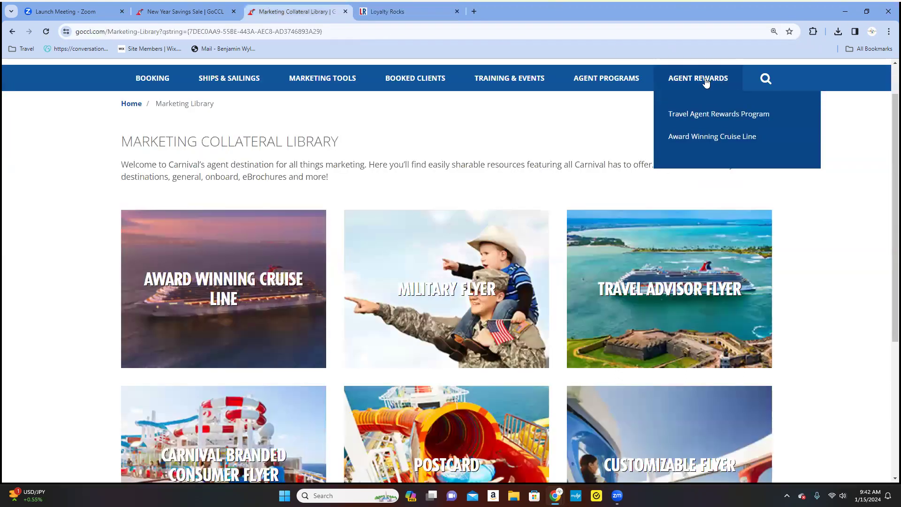
{"action": "left_click", "coordinate": [407, 12]}
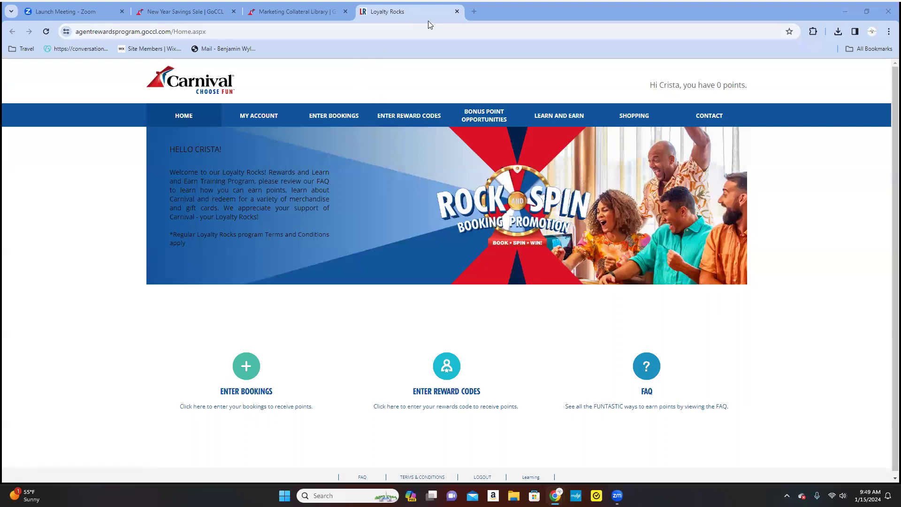
Close the Loyalty Rocks tab to get back to the Marketing Collateral Library page.
{"action": "left_click", "coordinate": [457, 12]}
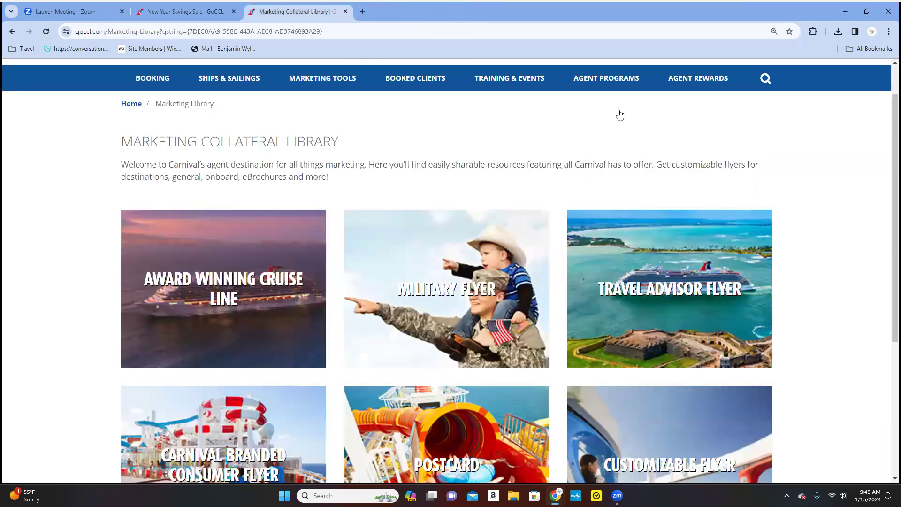
Start an Individual Stateroom booking from the BOOKING menu's Create Booking section.
{"action": "scroll", "coordinate": [582, 272], "scroll_direction": "up", "scroll_amount": 1}
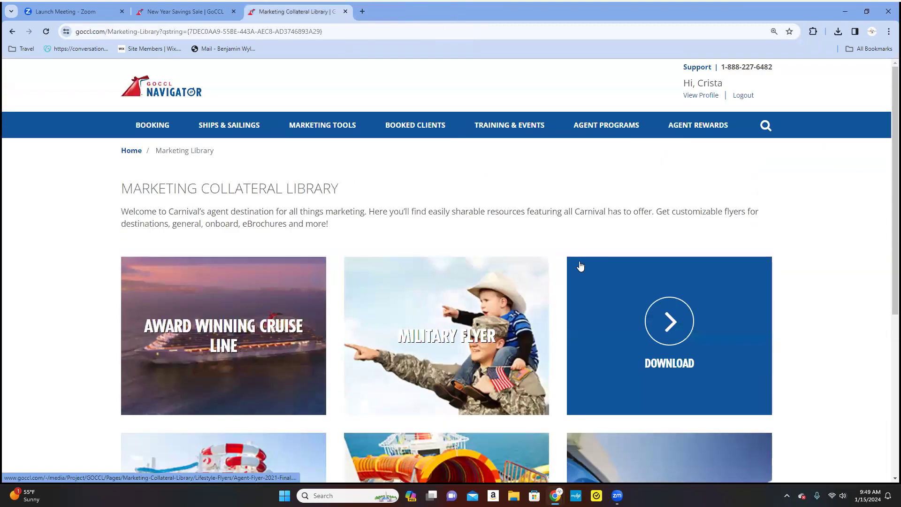
{"action": "mouse_move", "coordinate": [607, 125]}
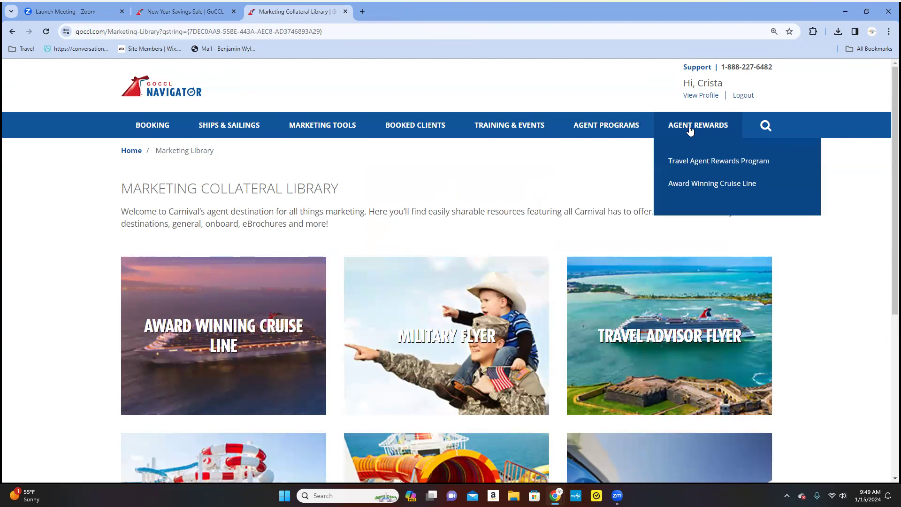
{"action": "mouse_move", "coordinate": [125, 130]}
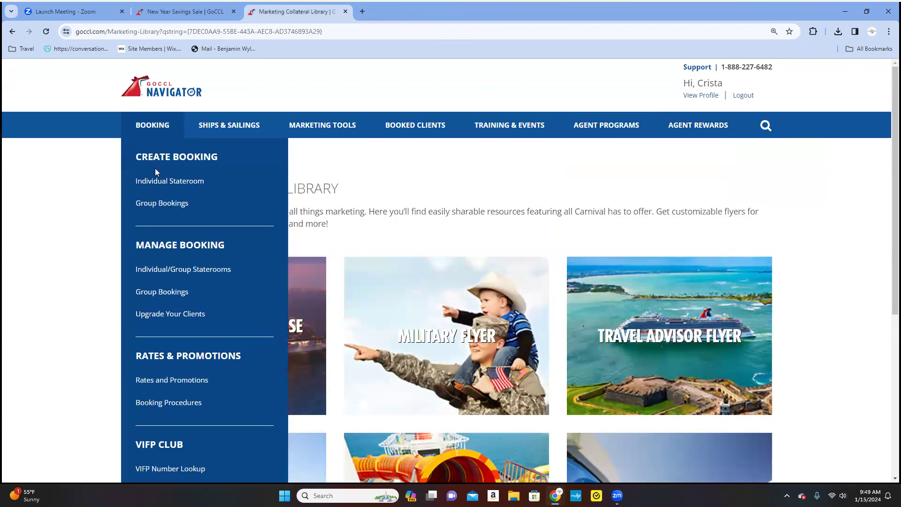
{"action": "left_click", "coordinate": [156, 187]}
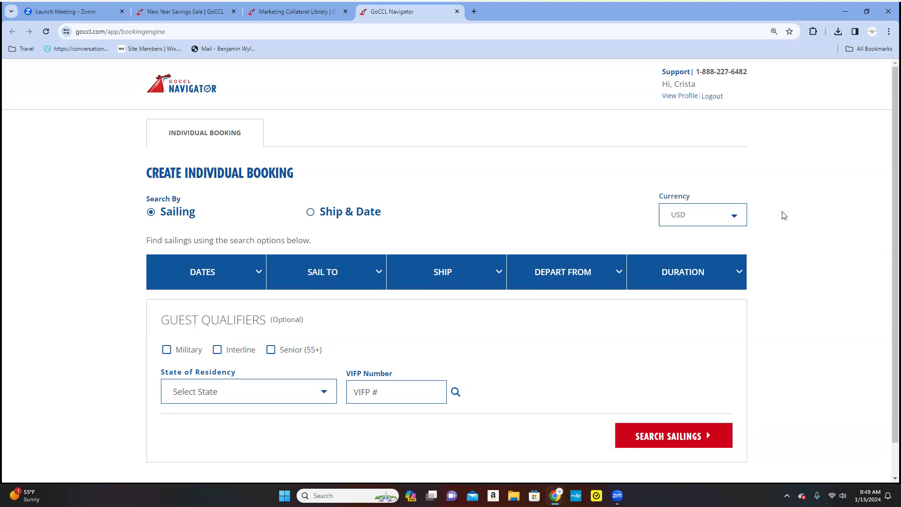
Set the sailing month to Aug 2024 and the destination to Caribbean.
{"action": "left_click_drag", "start_coordinate": [784, 215], "coordinate": [770, 91]}
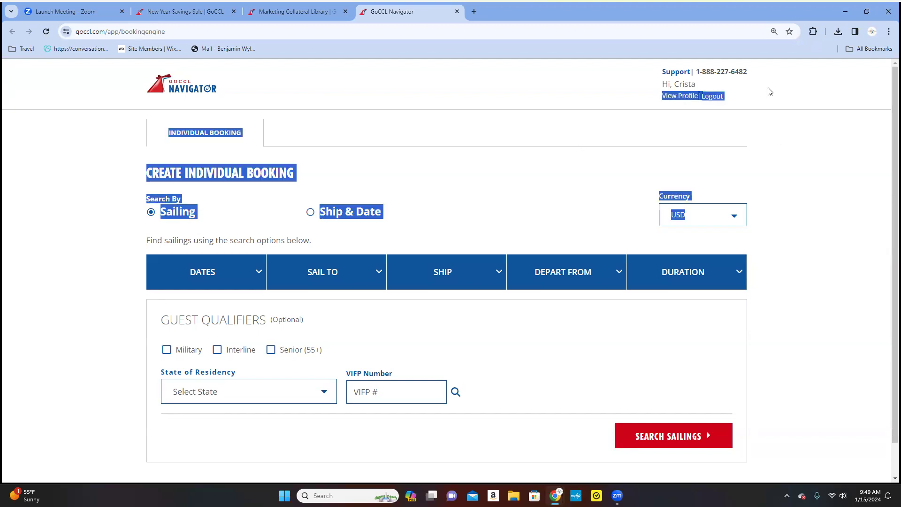
{"action": "left_click", "coordinate": [770, 91]}
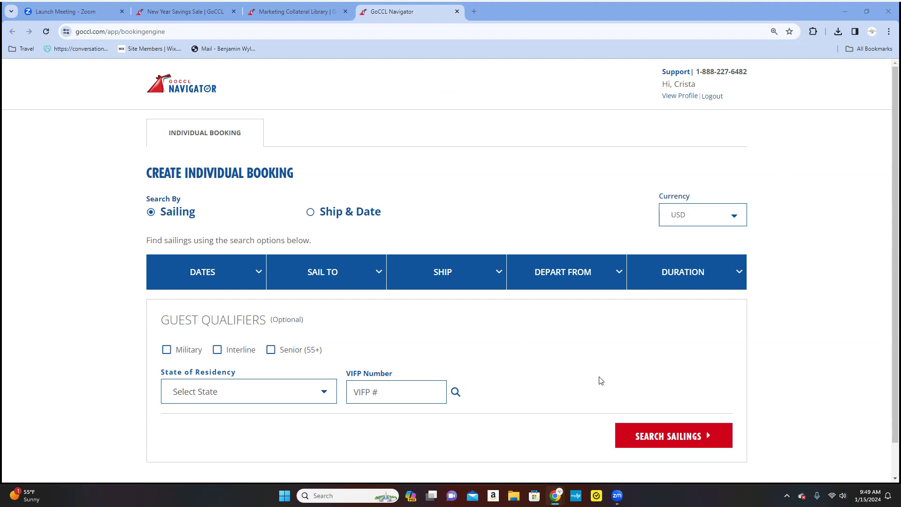
{"action": "left_click", "coordinate": [215, 273]}
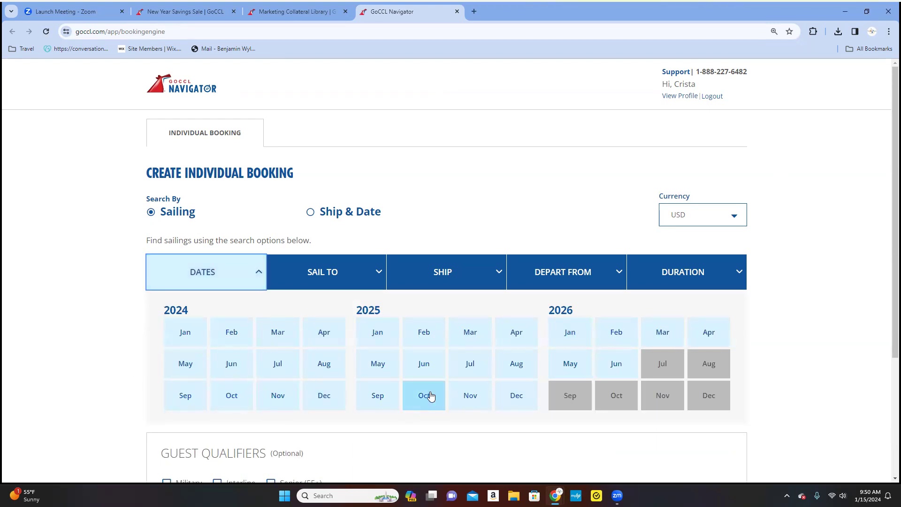
{"action": "left_click", "coordinate": [326, 371]}
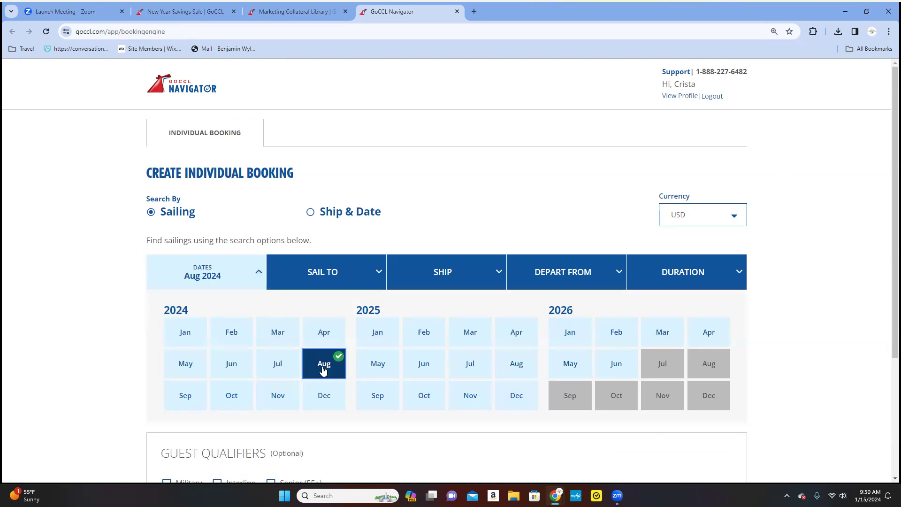
{"action": "left_click", "coordinate": [345, 281]}
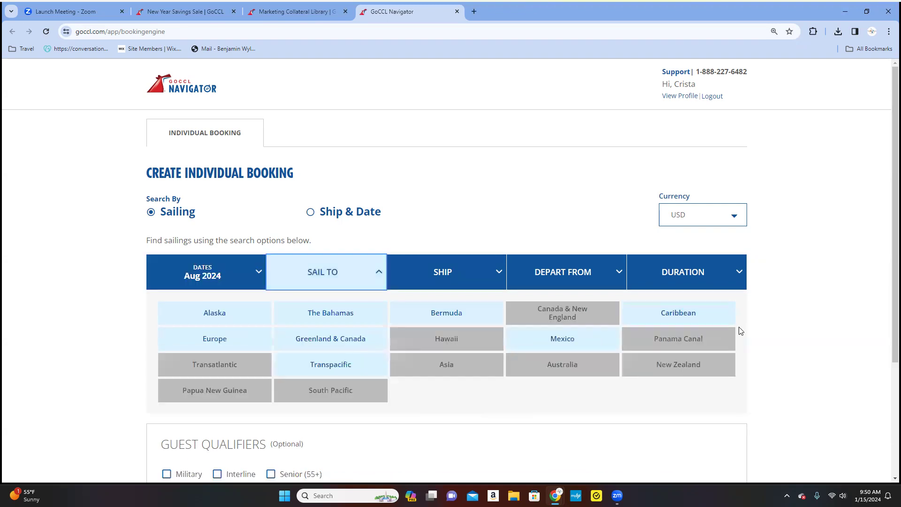
{"action": "left_click", "coordinate": [680, 312]}
Choose ship Carnival Jubilee, departure port Galveston, TX, and a 6 - 9 Days duration.
{"action": "left_click", "coordinate": [474, 274]}
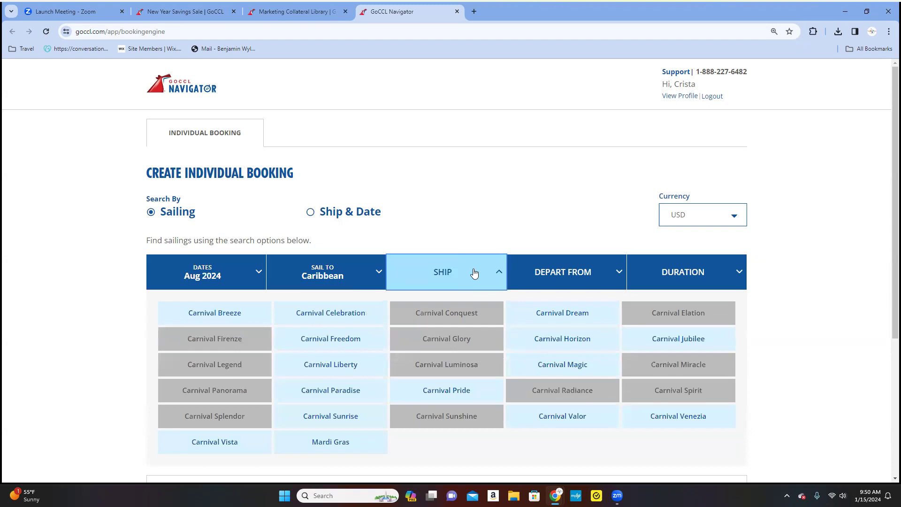
{"action": "left_click", "coordinate": [676, 338]}
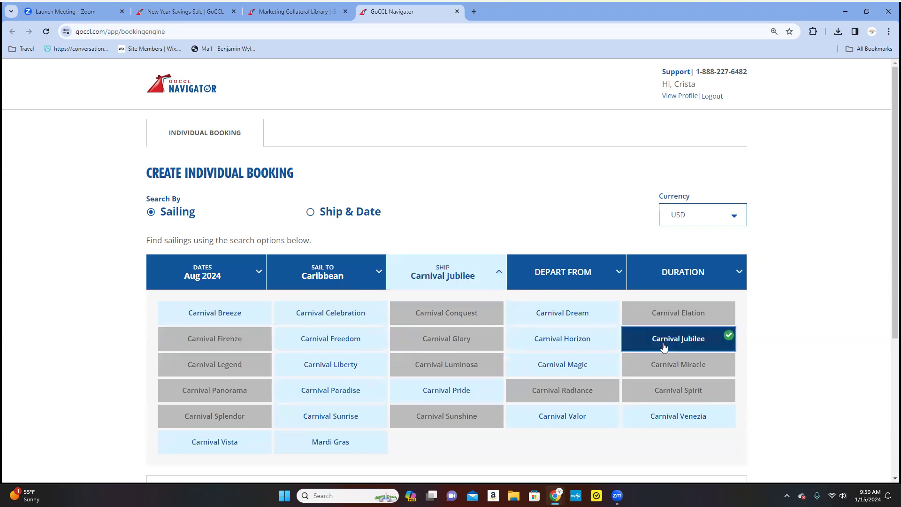
{"action": "left_click", "coordinate": [585, 281]}
{"action": "left_click", "coordinate": [232, 339]}
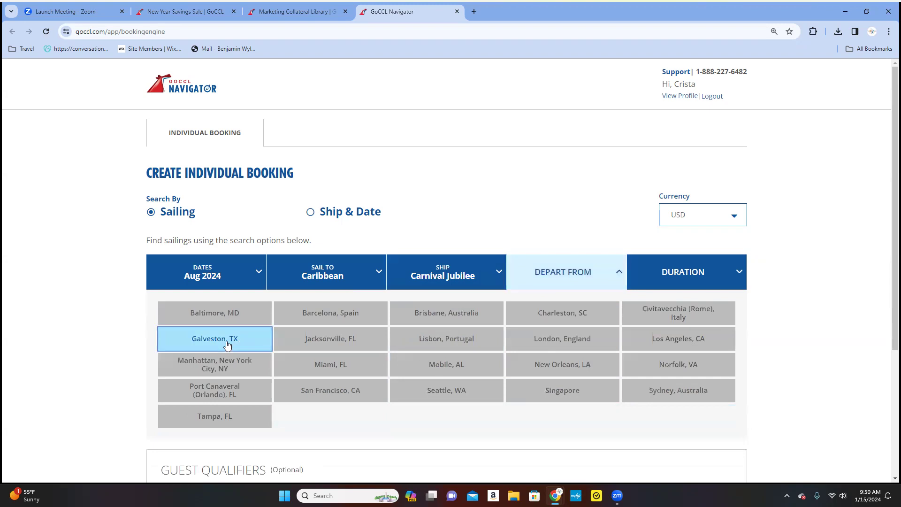
{"action": "left_click", "coordinate": [708, 282]}
{"action": "left_click", "coordinate": [516, 313]}
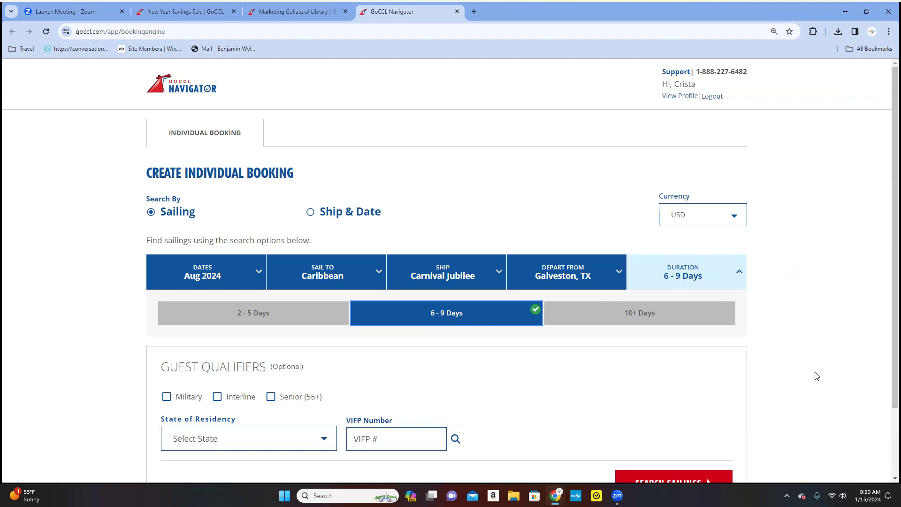
{"action": "scroll", "coordinate": [783, 358], "scroll_direction": "down", "scroll_amount": 2}
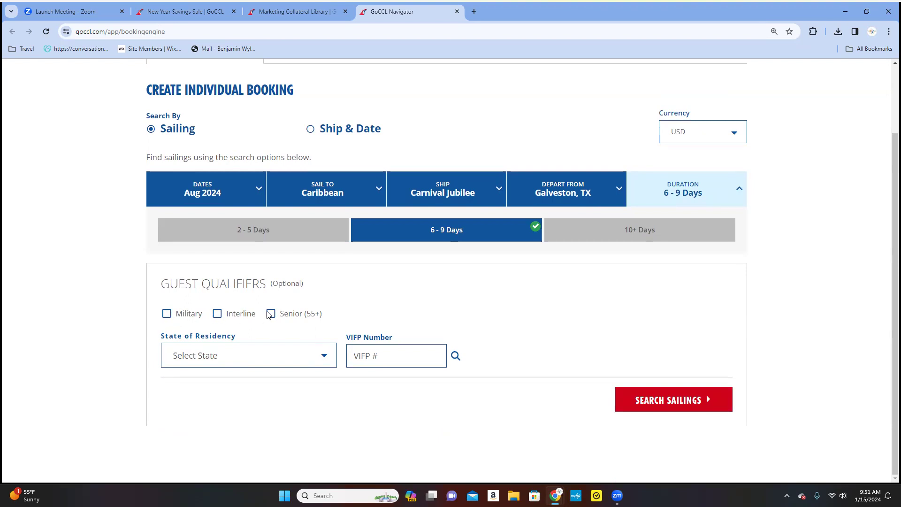
Set State of Residency to California and open the VIFP number lookup.
{"action": "left_click", "coordinate": [245, 350]}
{"action": "left_click", "coordinate": [237, 173]}
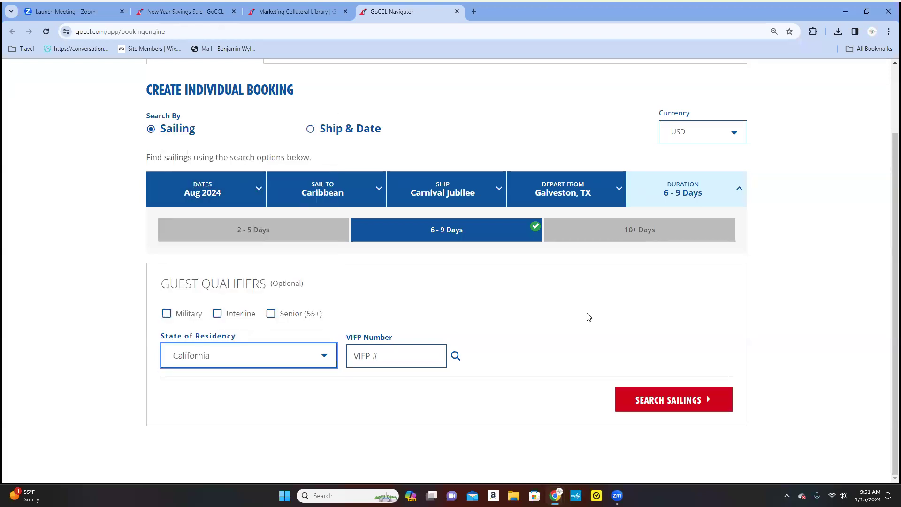
{"action": "left_click", "coordinate": [417, 357]}
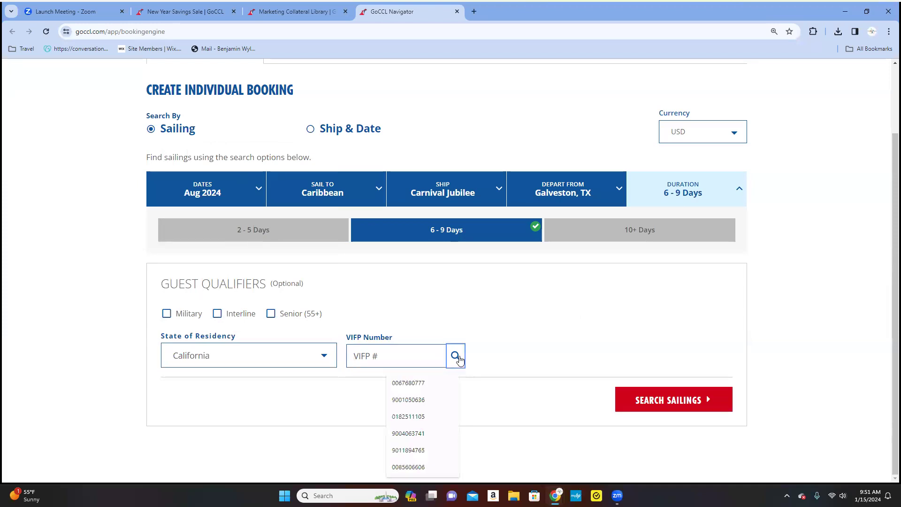
{"action": "left_click", "coordinate": [455, 356]}
Enter the guest's first and last name in the VIFP Guest Lookup.
{"action": "left_click", "coordinate": [355, 156]}
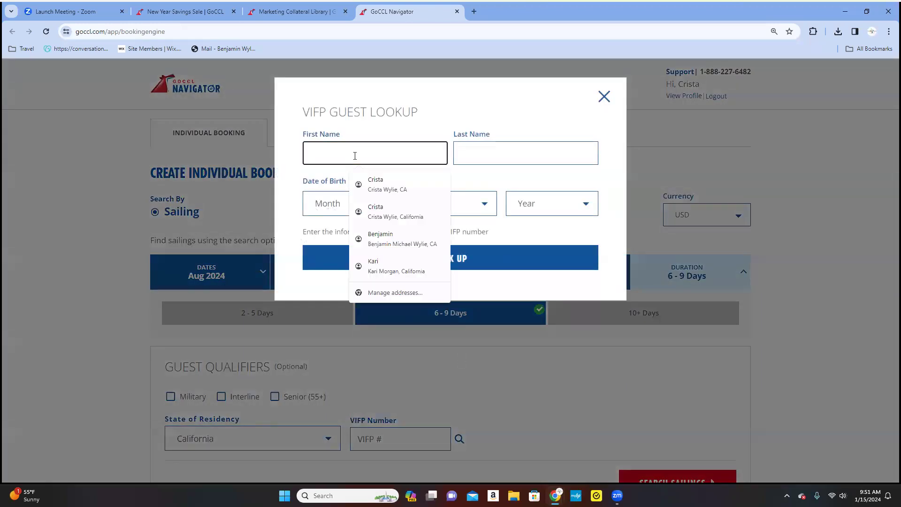
{"action": "left_click", "coordinate": [503, 151]}
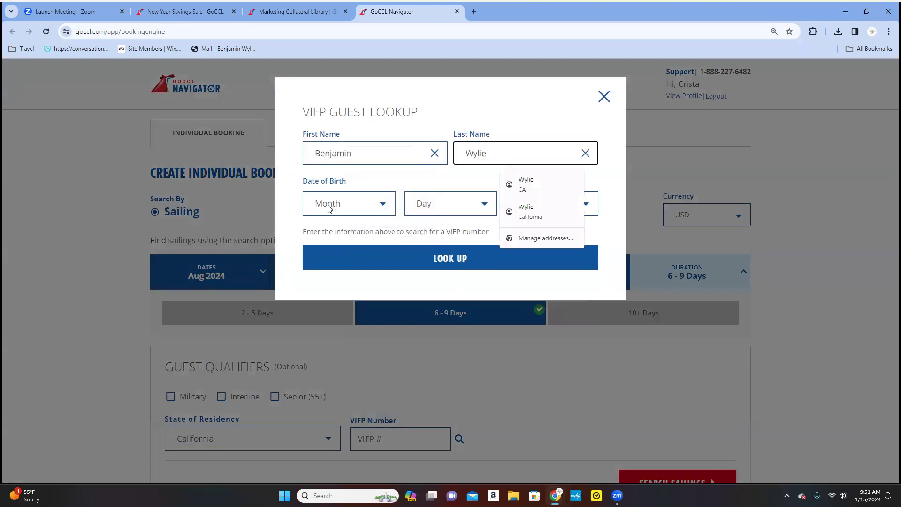
Pick the guest's birth month, day and year, look up the membership, and add the VIFP number.
{"action": "left_click", "coordinate": [334, 205]}
{"action": "left_click", "coordinate": [343, 234]}
{"action": "key", "text": "Down"}
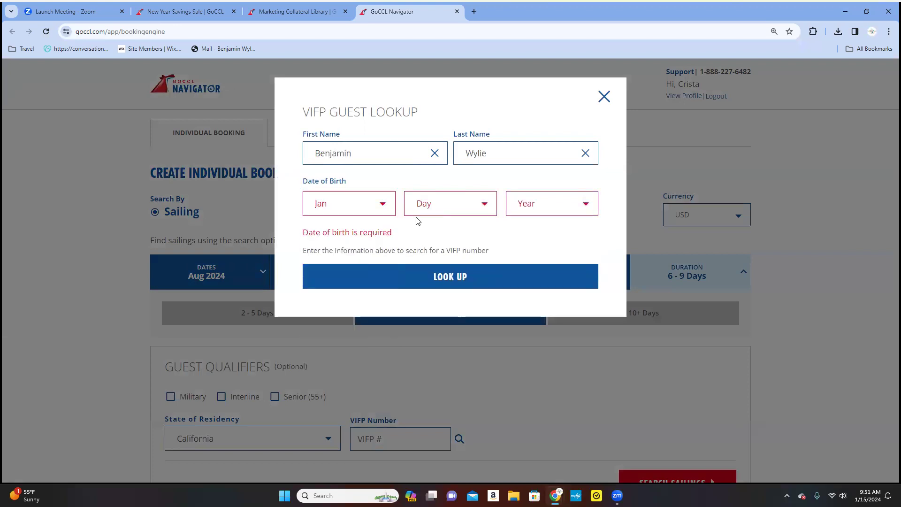
{"action": "left_click", "coordinate": [433, 206]}
{"action": "scroll", "coordinate": [449, 399], "scroll_direction": "down", "scroll_amount": 2}
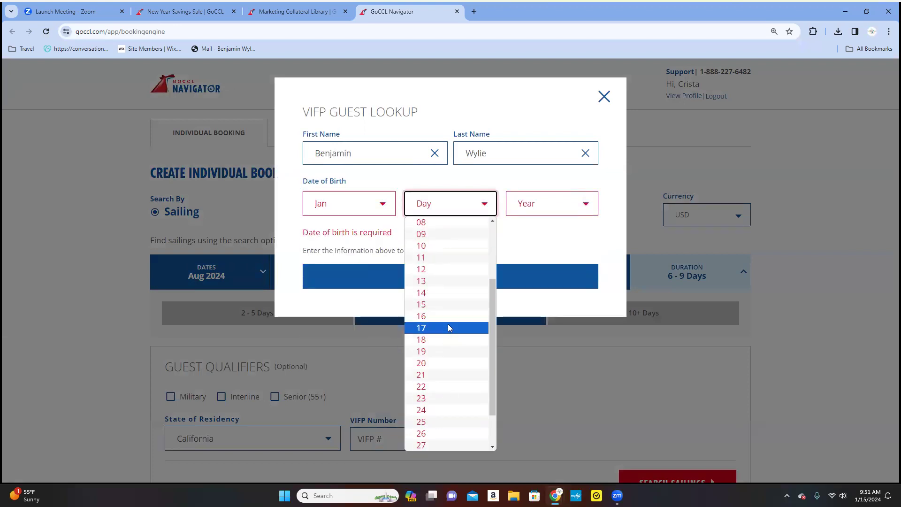
{"action": "left_click", "coordinate": [447, 362]}
{"action": "left_click", "coordinate": [539, 203]}
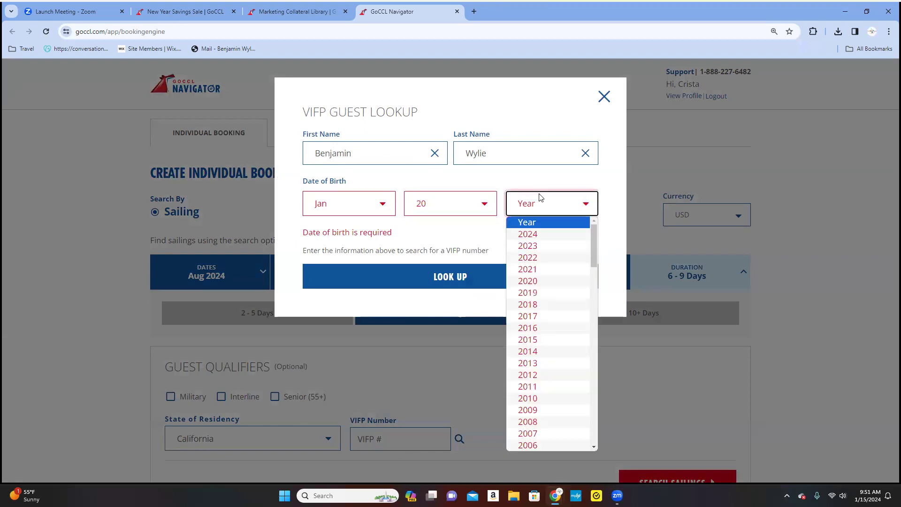
{"action": "scroll", "coordinate": [548, 296], "scroll_direction": "down", "scroll_amount": 15}
{"action": "scroll", "coordinate": [548, 300], "scroll_direction": "up", "scroll_amount": 8}
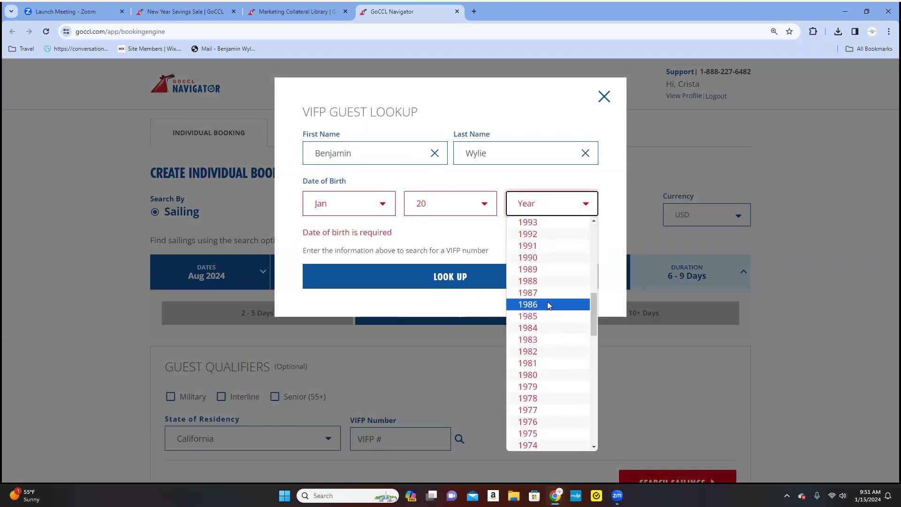
{"action": "left_click", "coordinate": [558, 429]}
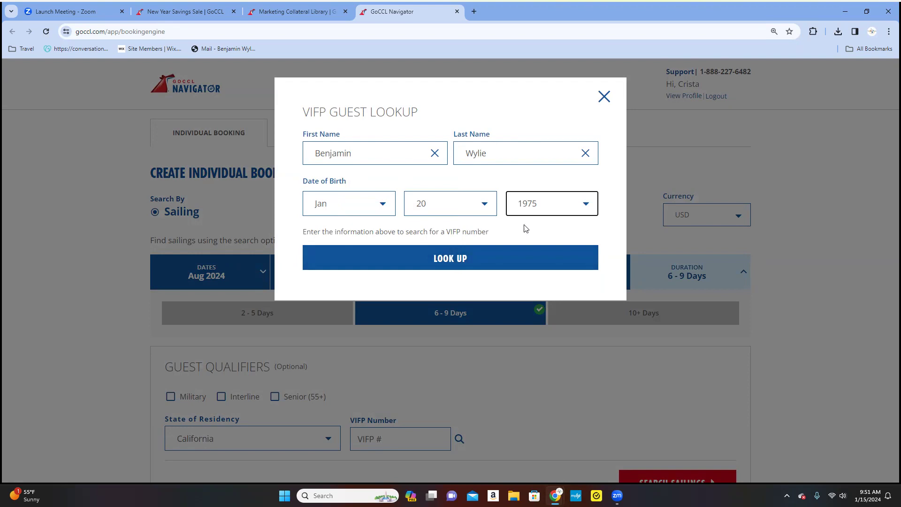
{"action": "left_click", "coordinate": [485, 257]}
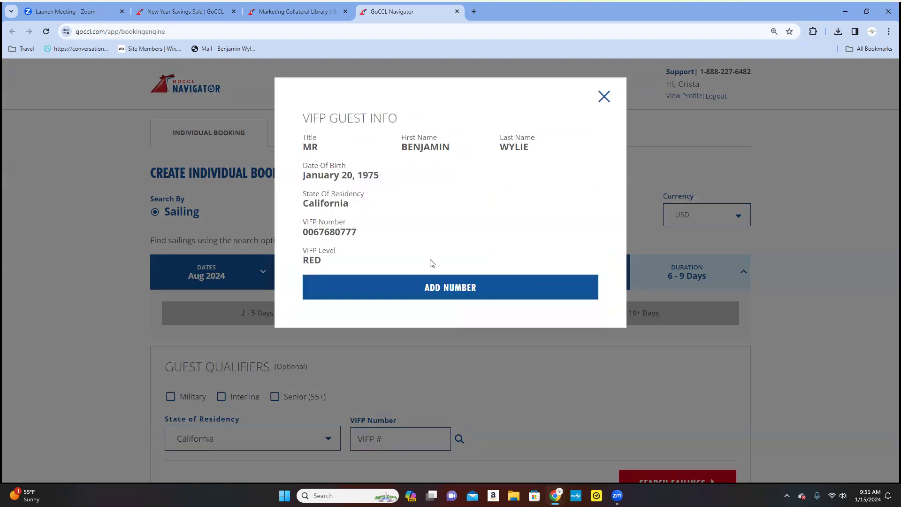
{"action": "left_click", "coordinate": [434, 295]}
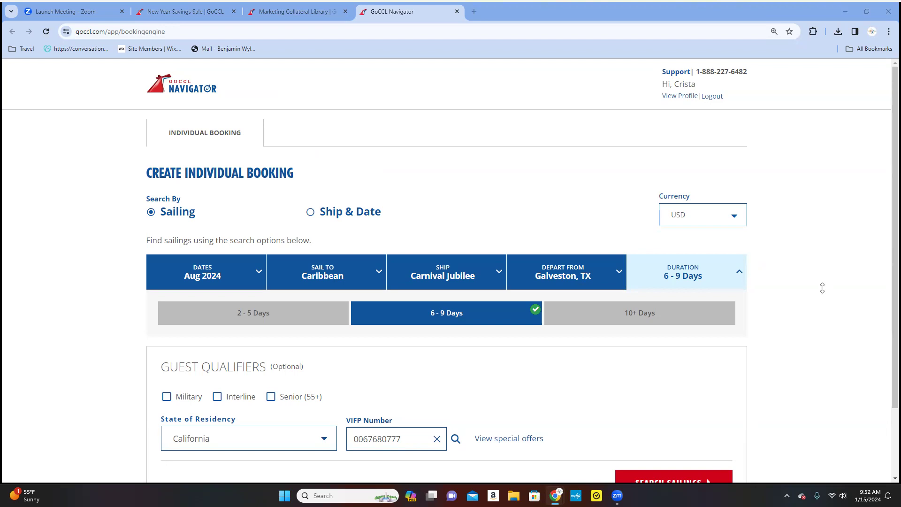
Run SEARCH SAILINGS to list the matching Aug 2024 Carnival Jubilee sailings from Galveston.
{"action": "scroll", "coordinate": [736, 395], "scroll_direction": "down", "scroll_amount": 2}
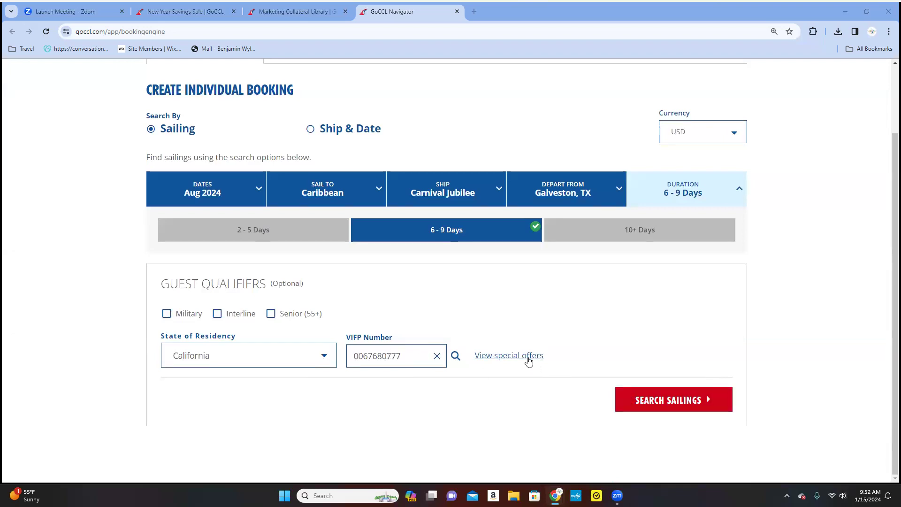
{"action": "left_click", "coordinate": [651, 399]}
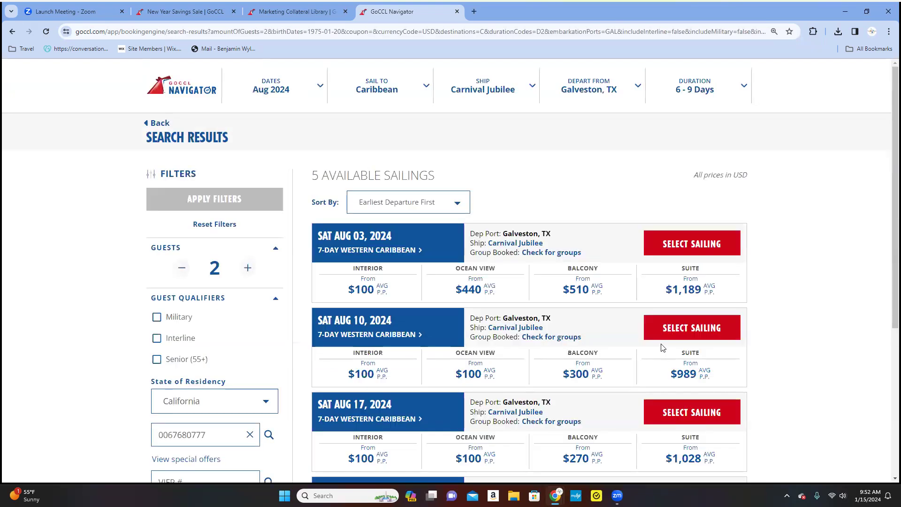
Scroll through the 7-day Western Caribbean sailings on Aug 3, 10, 17, 24 and 31, comparing cabin prices.
{"action": "scroll", "coordinate": [47, 290], "scroll_direction": "down", "scroll_amount": 1}
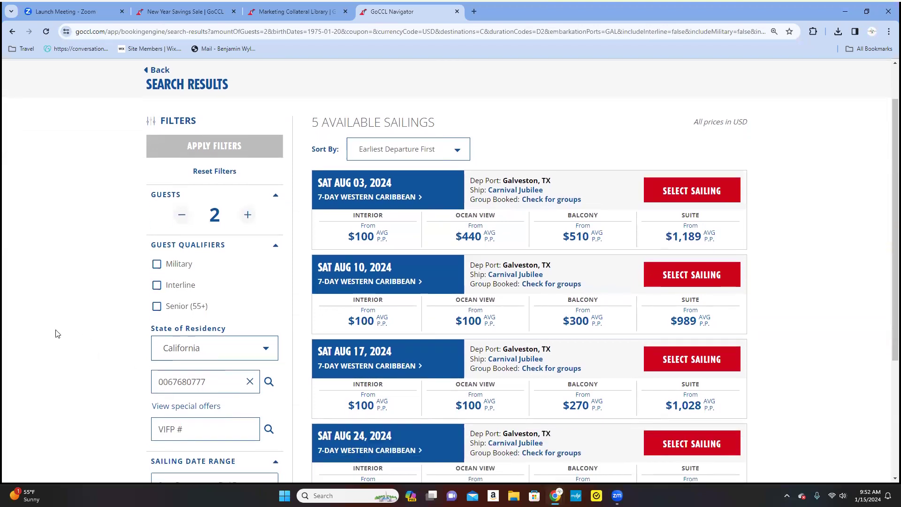
{"action": "scroll", "coordinate": [57, 334], "scroll_direction": "down", "scroll_amount": 2}
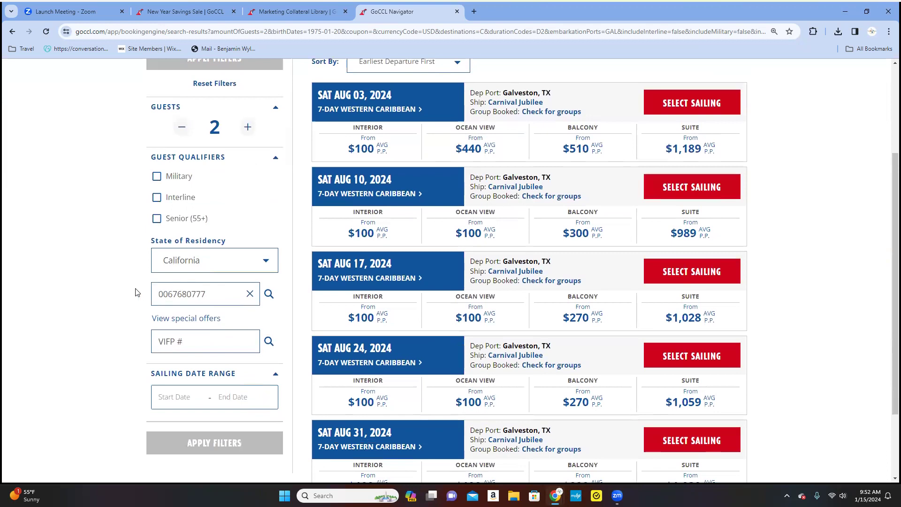
{"action": "scroll", "coordinate": [136, 292], "scroll_direction": "up", "scroll_amount": 2}
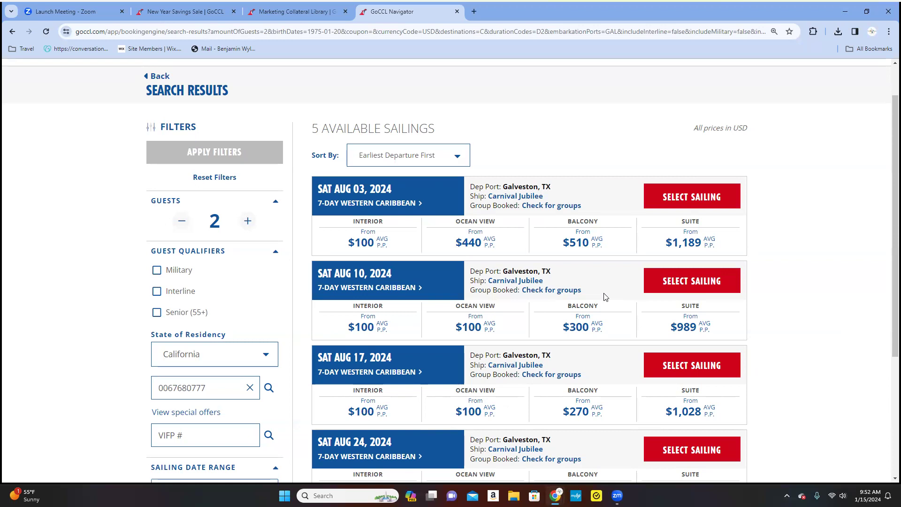
{"action": "scroll", "coordinate": [605, 296], "scroll_direction": "down", "scroll_amount": 2}
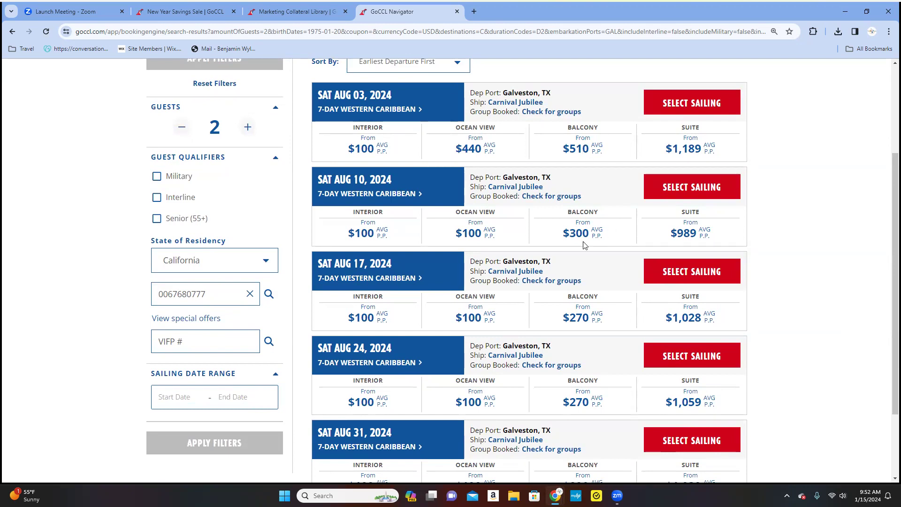
{"action": "scroll", "coordinate": [584, 244], "scroll_direction": "down", "scroll_amount": 2}
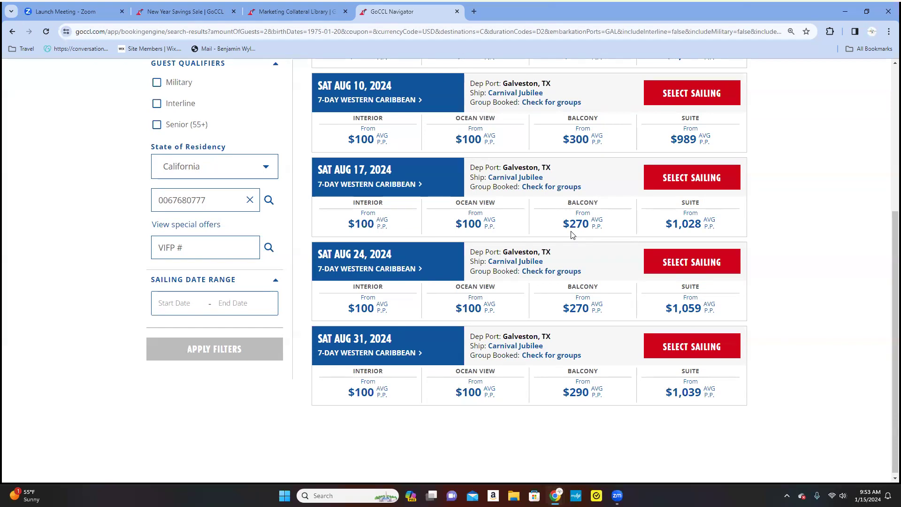
{"action": "left_click", "coordinate": [667, 181]}
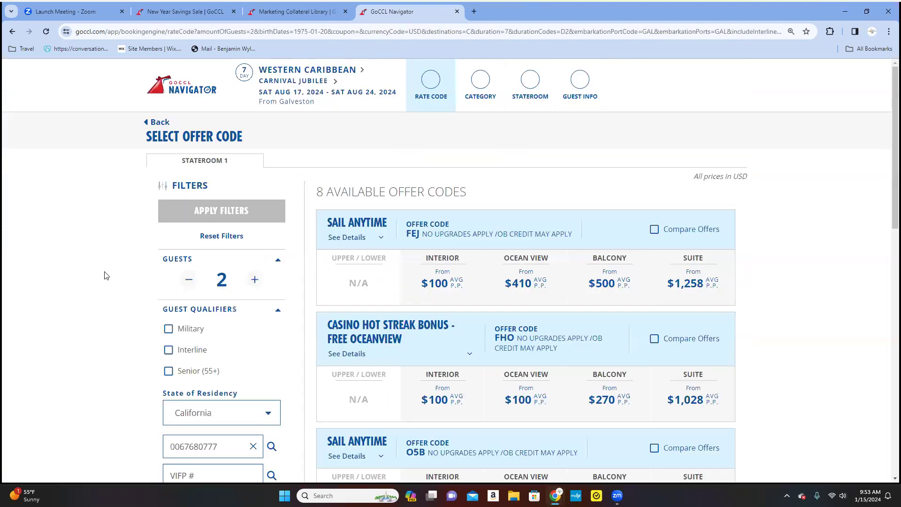
{"action": "scroll", "coordinate": [106, 275], "scroll_direction": "down", "scroll_amount": 1}
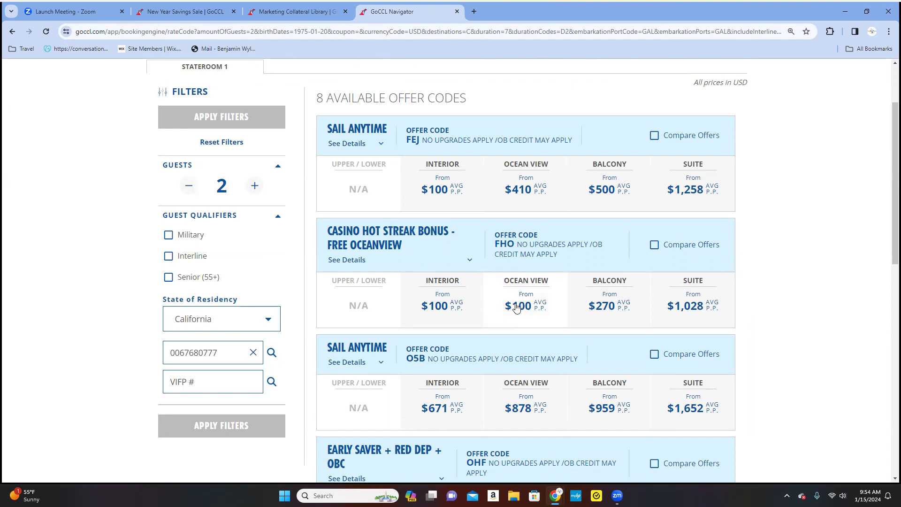
{"action": "scroll", "coordinate": [516, 308], "scroll_direction": "down", "scroll_amount": 4}
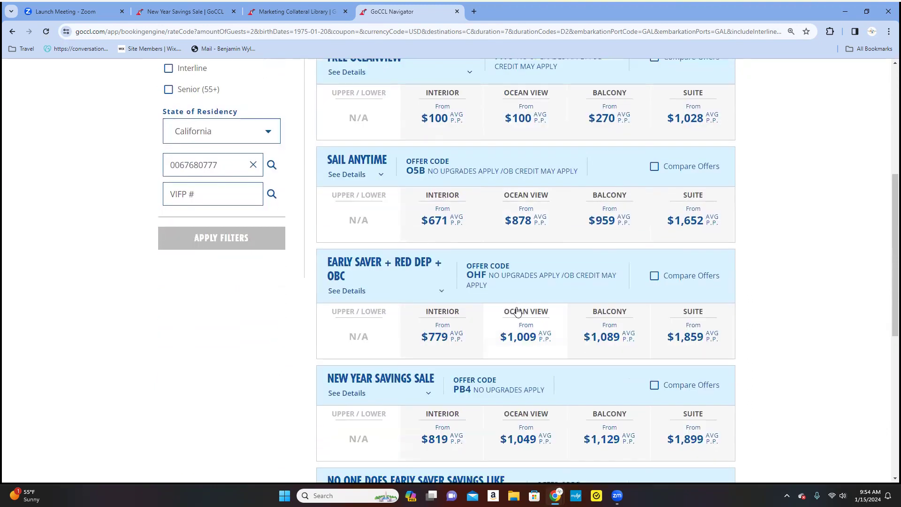
{"action": "scroll", "coordinate": [538, 334], "scroll_direction": "down", "scroll_amount": 3}
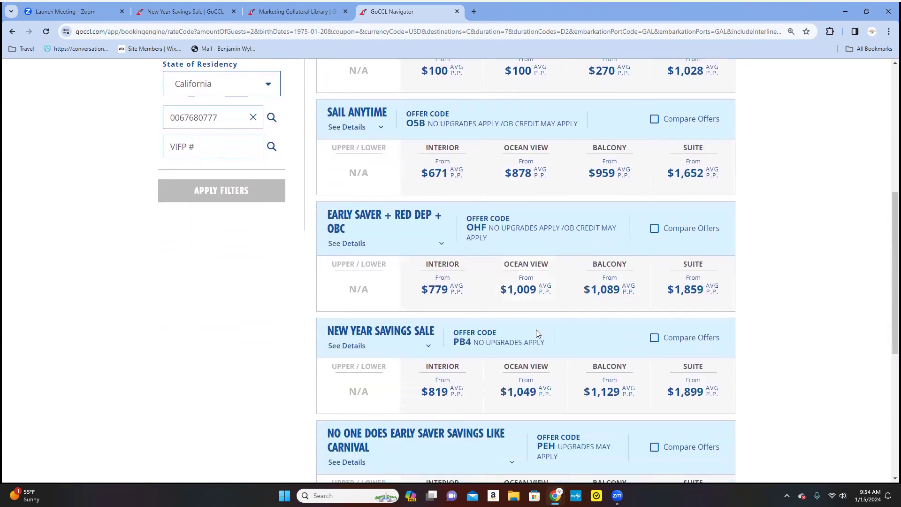
{"action": "scroll", "coordinate": [623, 318], "scroll_direction": "down", "scroll_amount": 4}
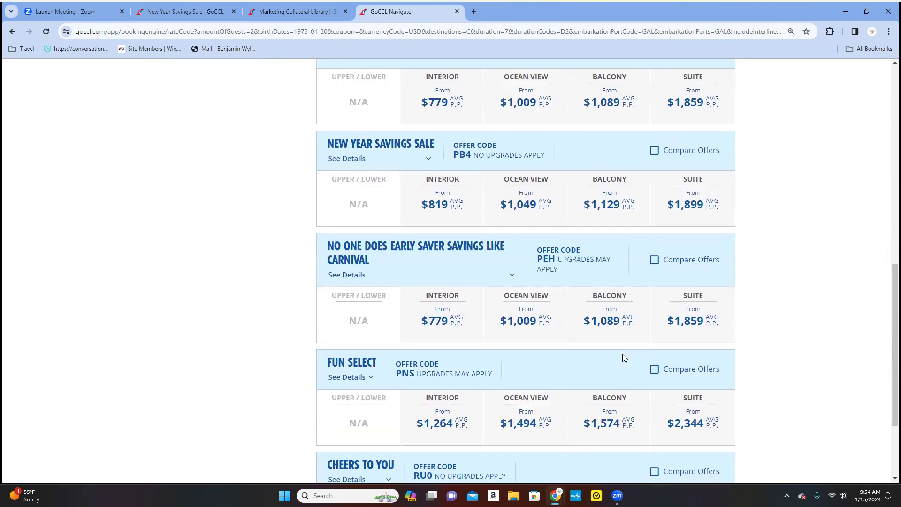
{"action": "scroll", "coordinate": [623, 354], "scroll_direction": "down", "scroll_amount": 1}
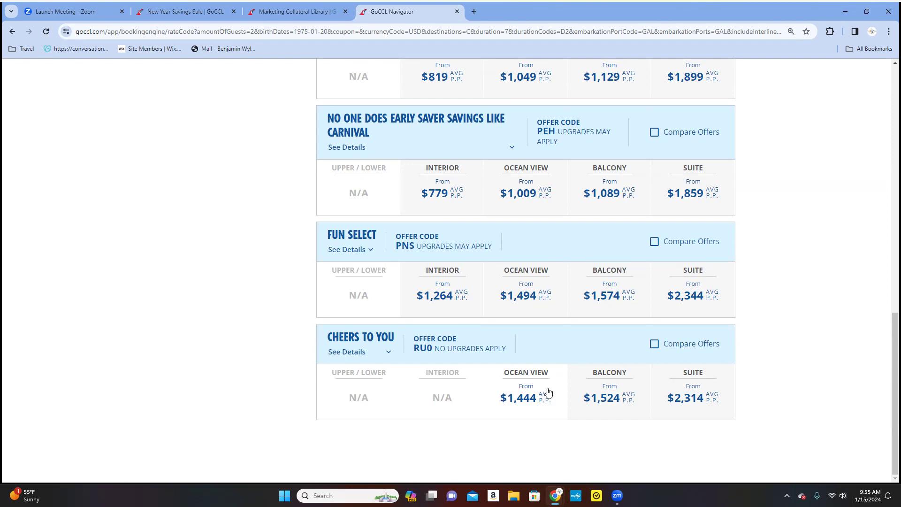
{"action": "scroll", "coordinate": [548, 394], "scroll_direction": "up", "scroll_amount": 5}
{"action": "scroll", "coordinate": [547, 395], "scroll_direction": "up", "scroll_amount": 6}
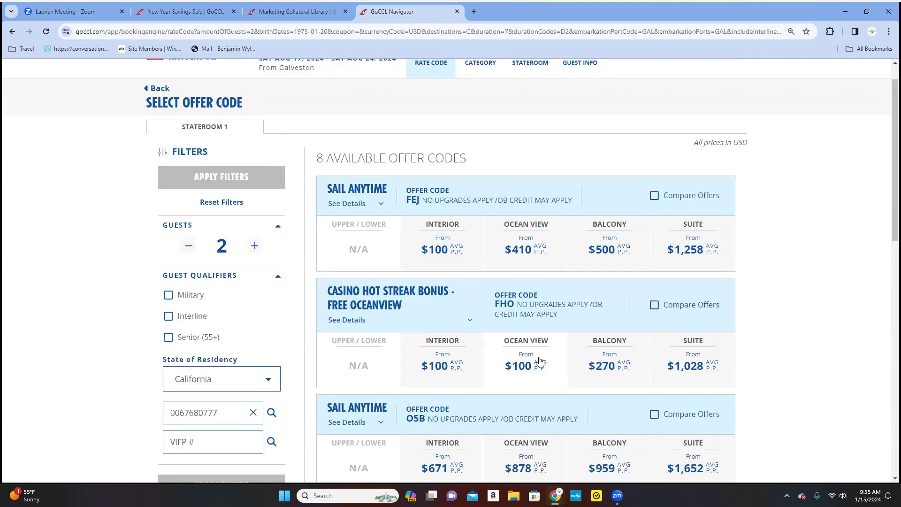
Choose the FHO offer's $270 balcony fare instead of its $100 ocean view fare.
{"action": "left_click", "coordinate": [544, 365]}
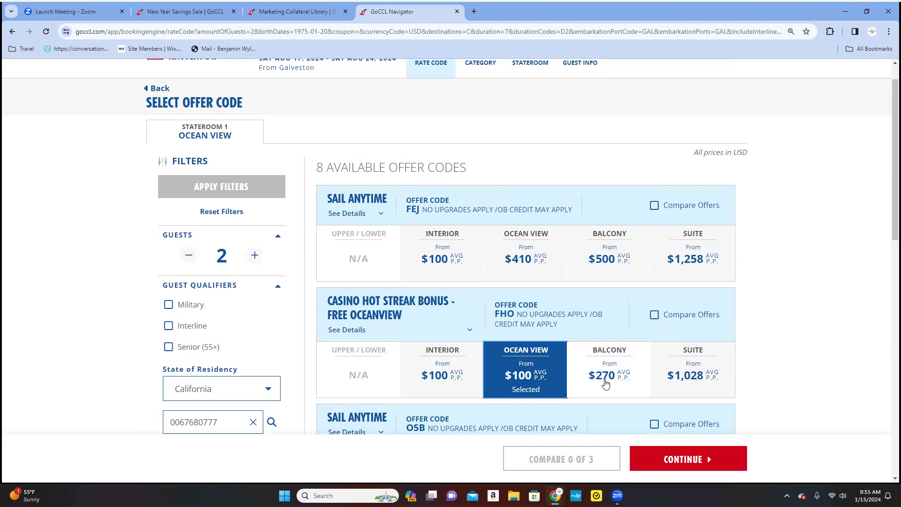
{"action": "left_click", "coordinate": [606, 384]}
{"action": "scroll", "coordinate": [606, 384], "scroll_direction": "down", "scroll_amount": 1}
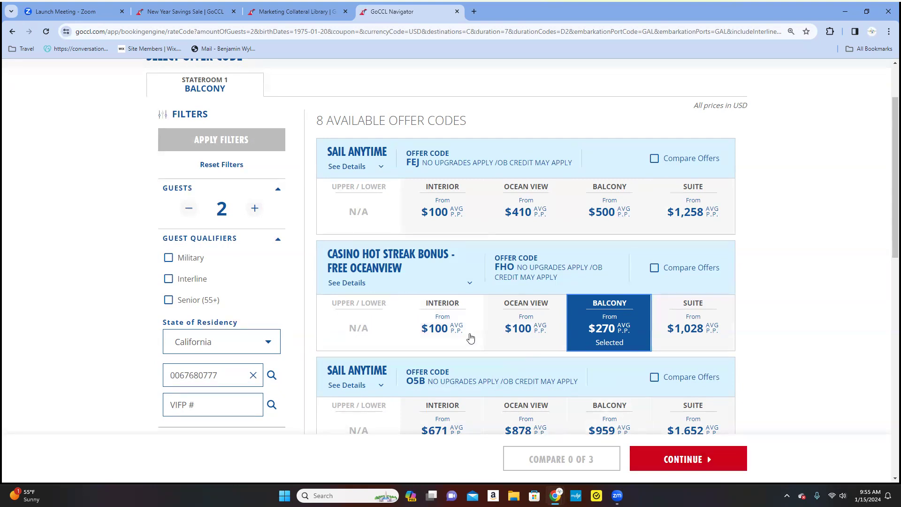
{"action": "scroll", "coordinate": [305, 277], "scroll_direction": "down", "scroll_amount": 2}
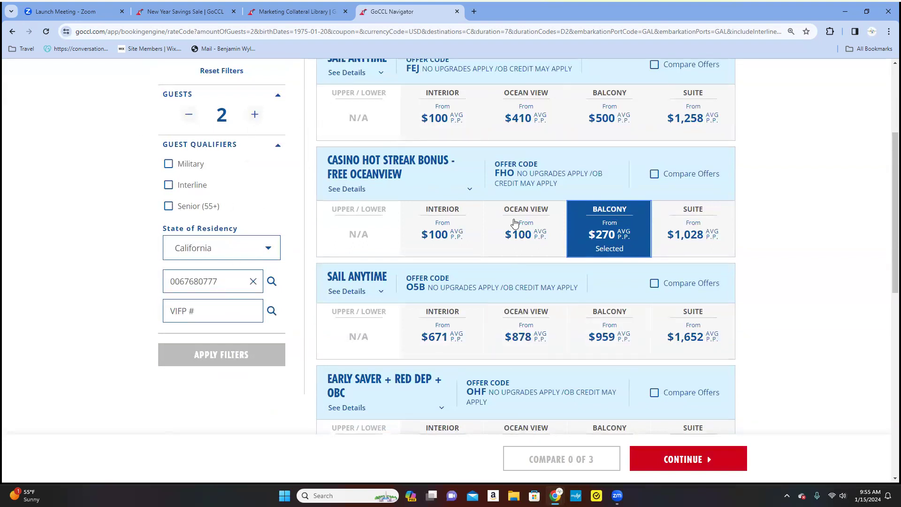
Add the Interline guest qualifier and refresh the offers to show nine codes, including Interline Program.
{"action": "left_click", "coordinate": [168, 185]}
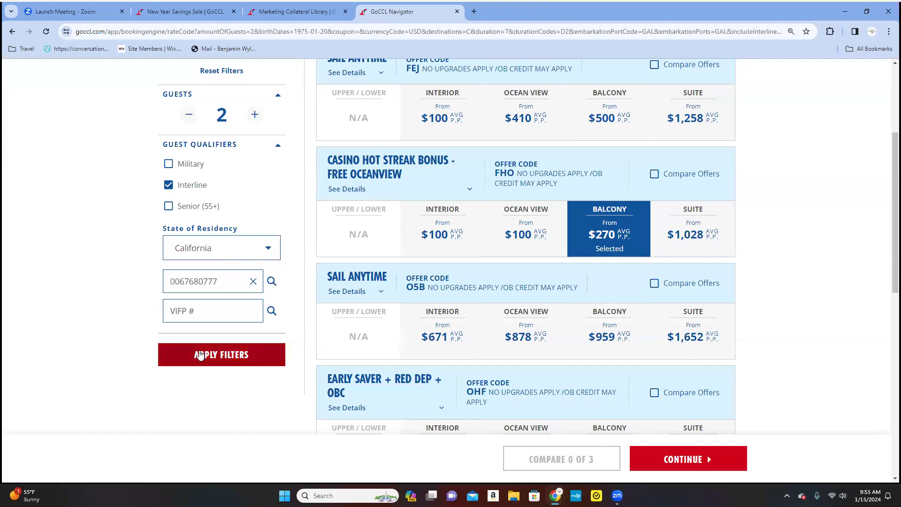
{"action": "left_click", "coordinate": [200, 358]}
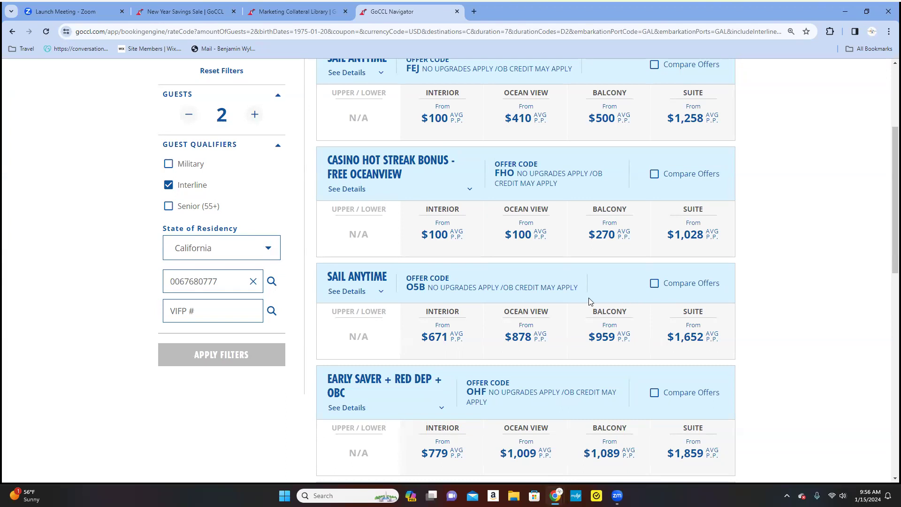
{"action": "scroll", "coordinate": [590, 300], "scroll_direction": "up", "scroll_amount": 3}
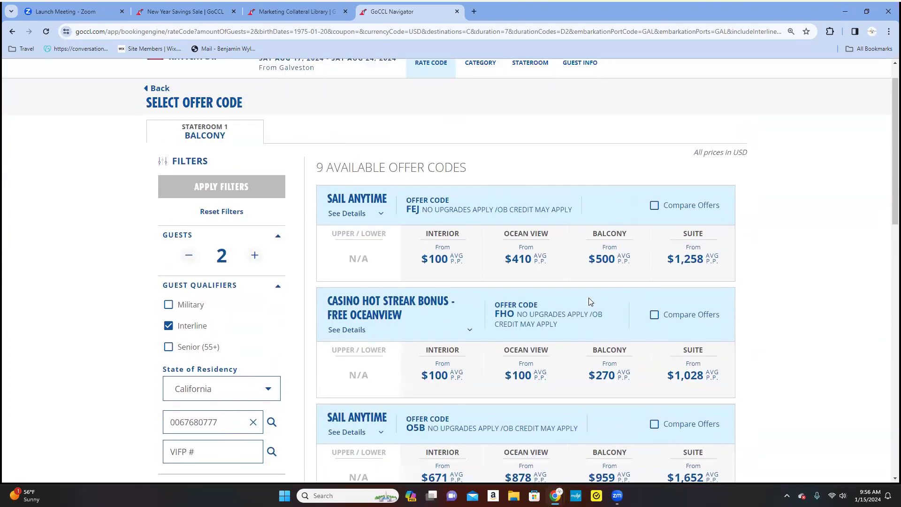
{"action": "scroll", "coordinate": [590, 301], "scroll_direction": "down", "scroll_amount": 2}
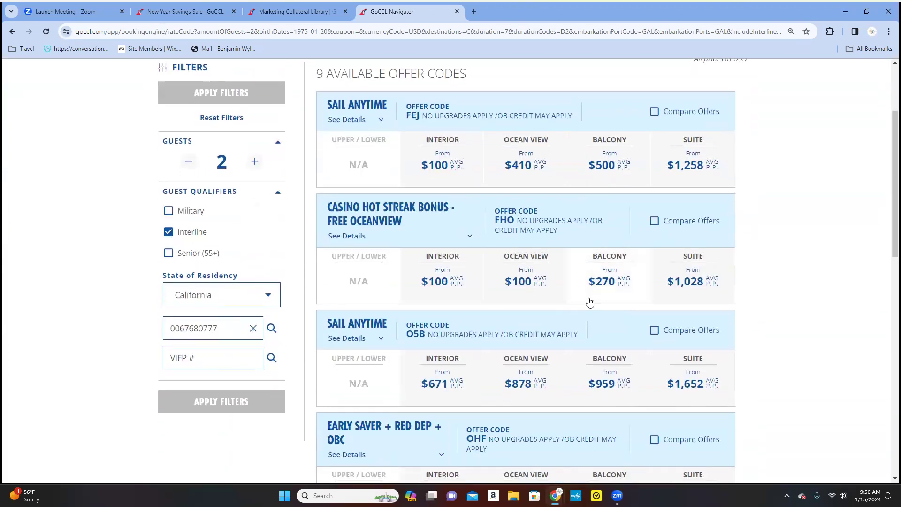
{"action": "scroll", "coordinate": [590, 301], "scroll_direction": "down", "scroll_amount": 6}
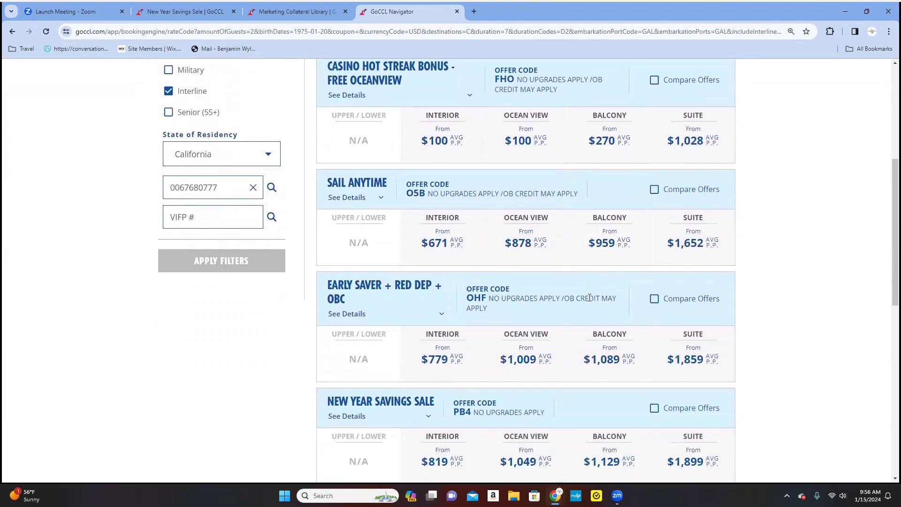
{"action": "scroll", "coordinate": [590, 298], "scroll_direction": "down", "scroll_amount": 2}
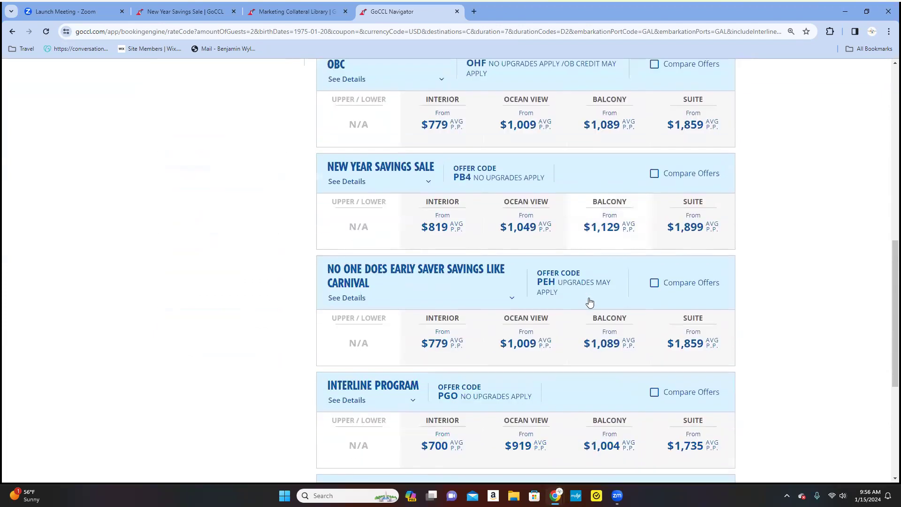
{"action": "scroll", "coordinate": [591, 301], "scroll_direction": "down", "scroll_amount": 2}
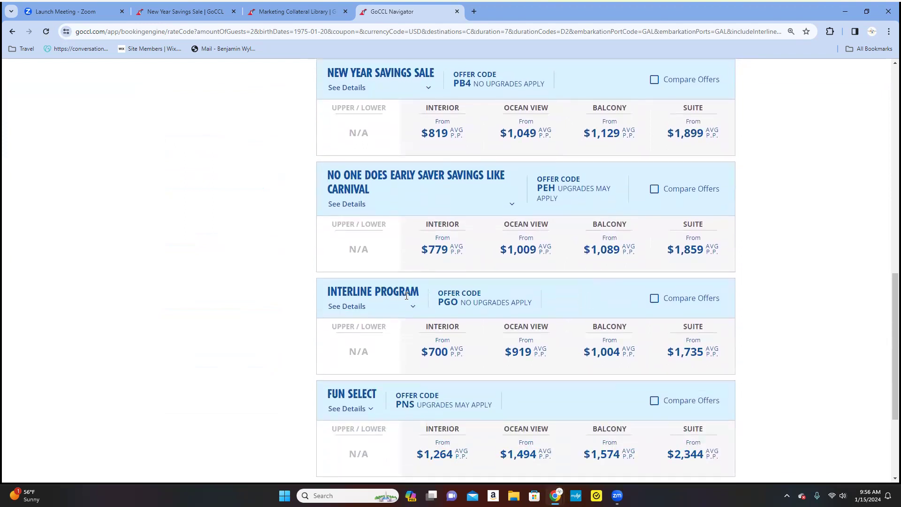
{"action": "scroll", "coordinate": [431, 303], "scroll_direction": "down", "scroll_amount": 1}
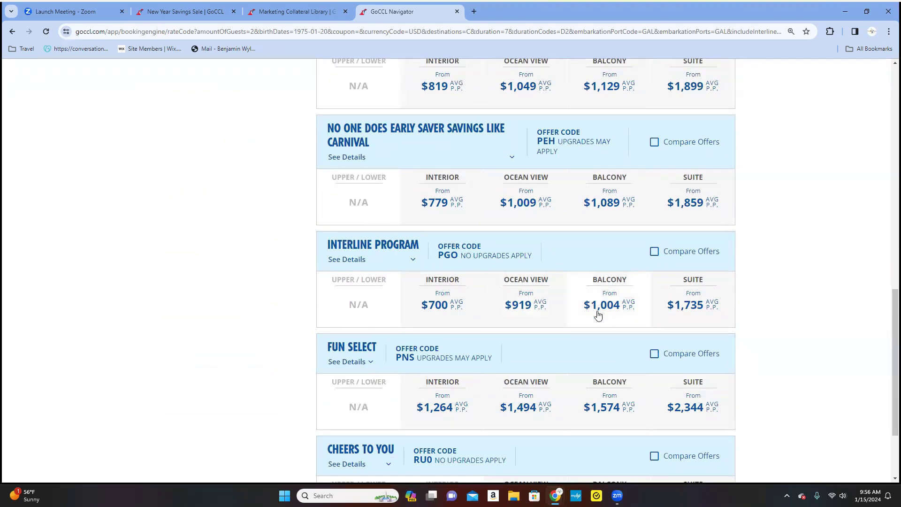
Look back through the refreshed offers and reselect the FHO $270 balcony fare.
{"action": "scroll", "coordinate": [598, 314], "scroll_direction": "up", "scroll_amount": 8}
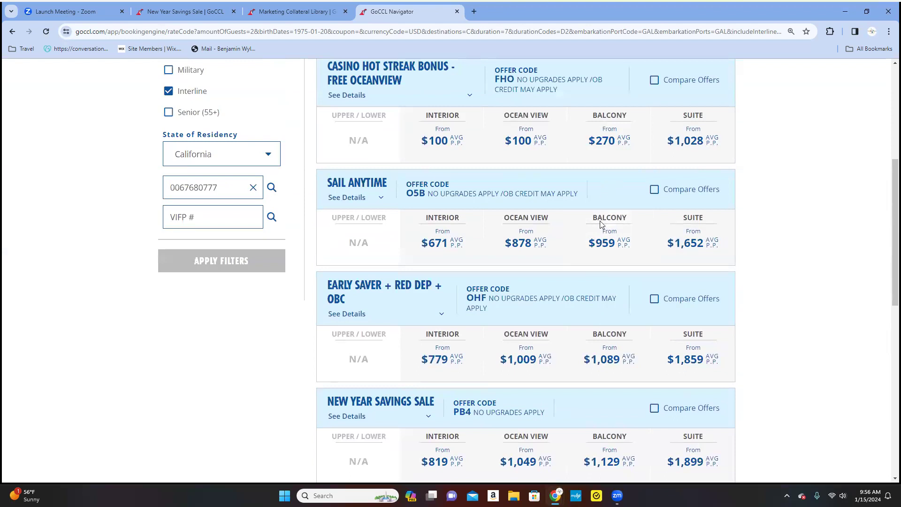
{"action": "scroll", "coordinate": [598, 235], "scroll_direction": "up", "scroll_amount": 3}
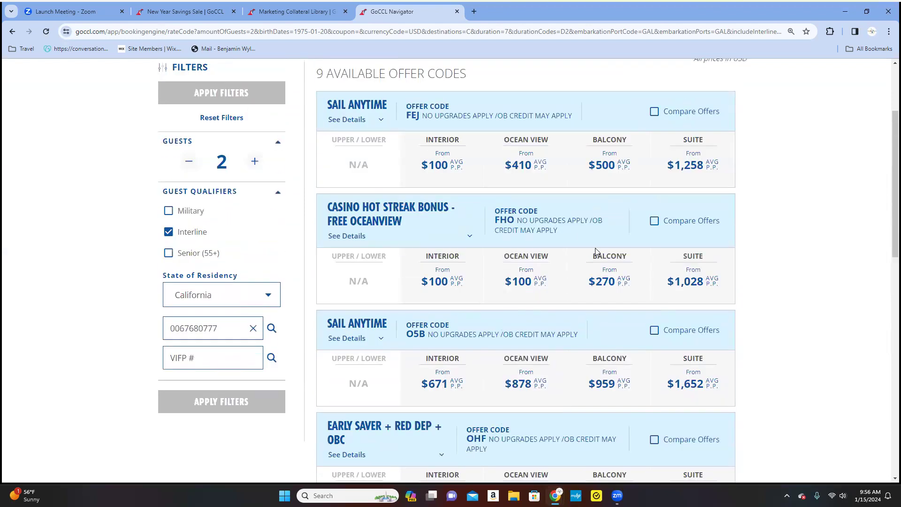
{"action": "scroll", "coordinate": [595, 248], "scroll_direction": "down", "scroll_amount": 2}
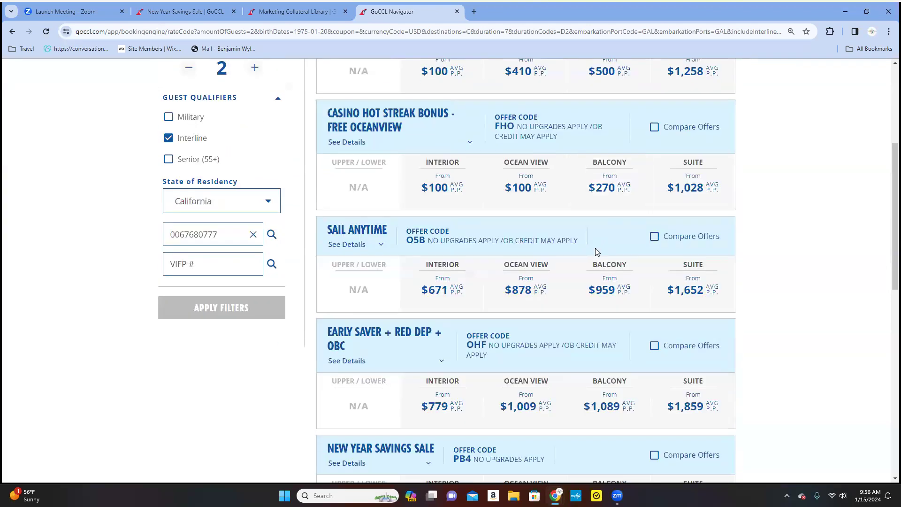
{"action": "scroll", "coordinate": [595, 248], "scroll_direction": "down", "scroll_amount": 6}
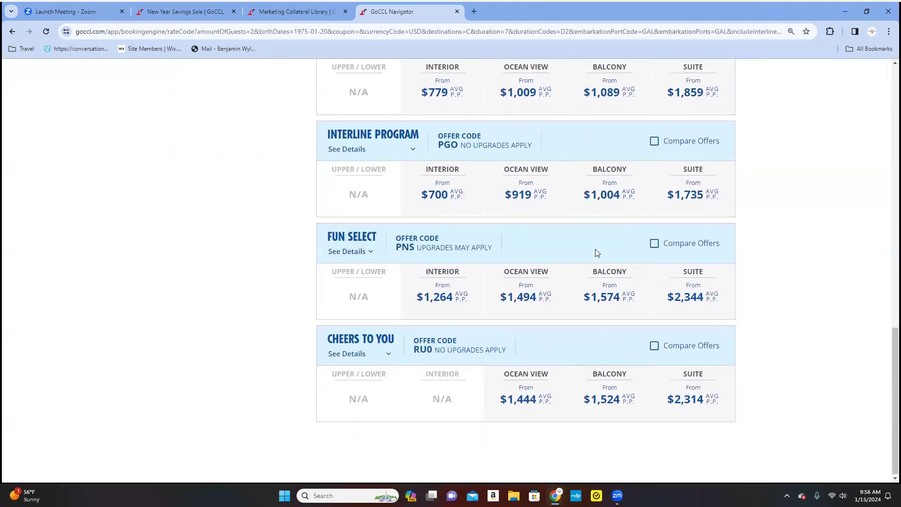
{"action": "scroll", "coordinate": [638, 378], "scroll_direction": "up", "scroll_amount": 10}
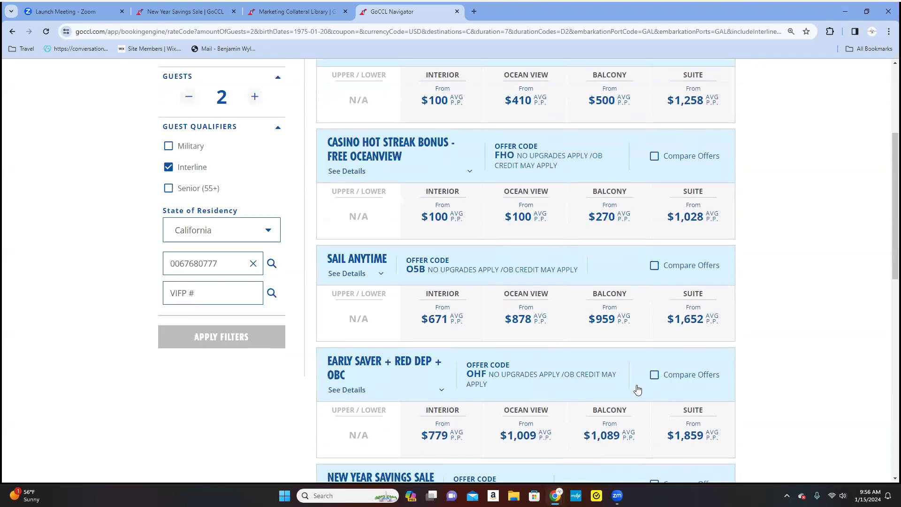
{"action": "scroll", "coordinate": [638, 389], "scroll_direction": "up", "scroll_amount": 2}
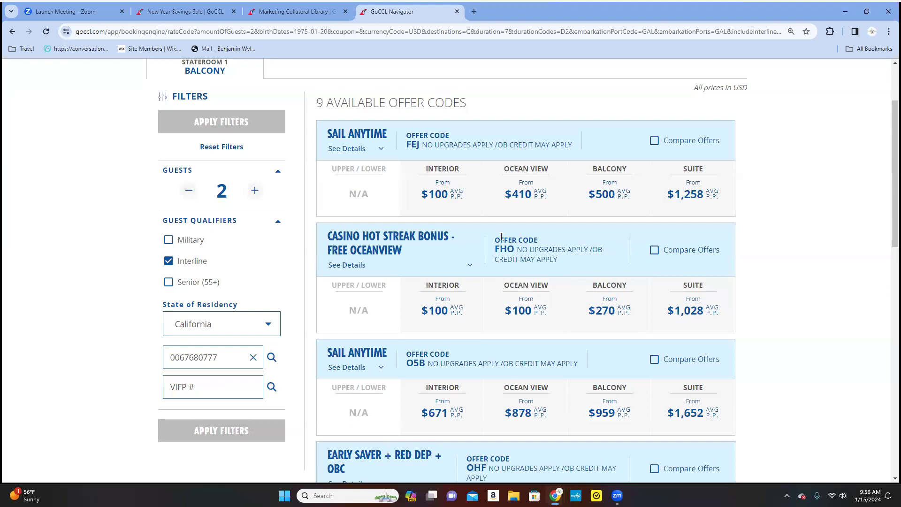
{"action": "left_click", "coordinate": [605, 304]}
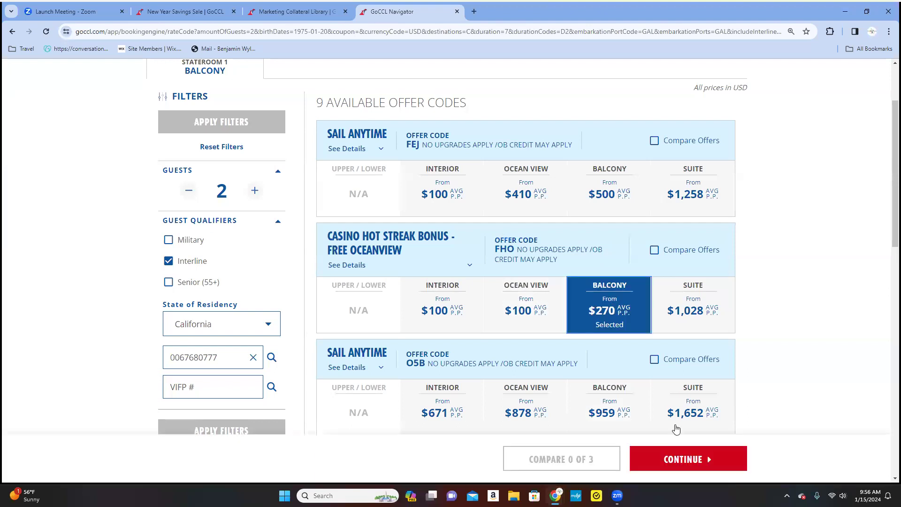
Continue with the FHO $270 balcony fare to the Select Category step.
{"action": "left_click", "coordinate": [687, 463]}
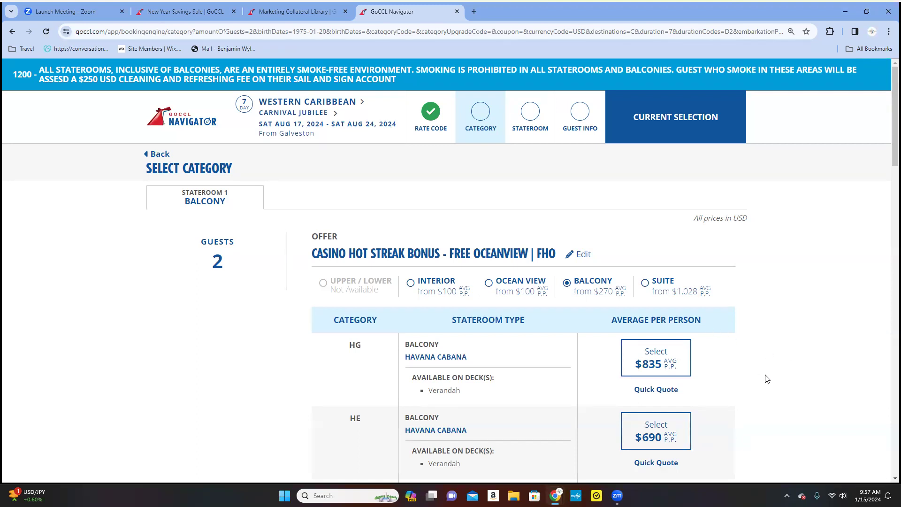
{"action": "scroll", "coordinate": [762, 377], "scroll_direction": "down", "scroll_amount": 1}
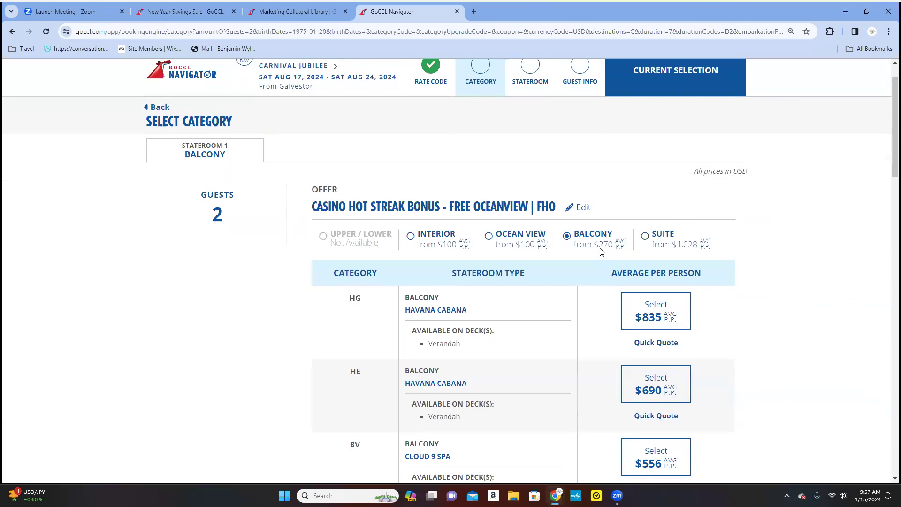
{"action": "scroll", "coordinate": [553, 378], "scroll_direction": "down", "scroll_amount": 20}
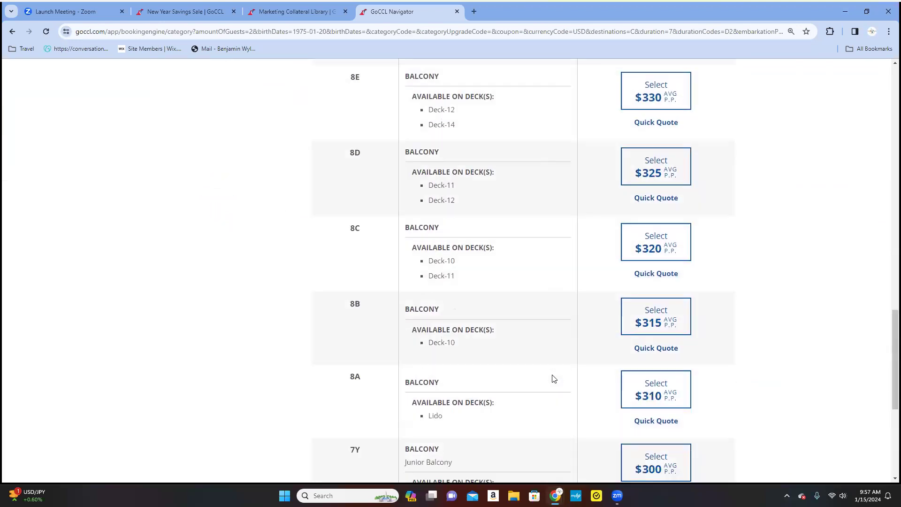
{"action": "scroll", "coordinate": [554, 378], "scroll_direction": "down", "scroll_amount": 1}
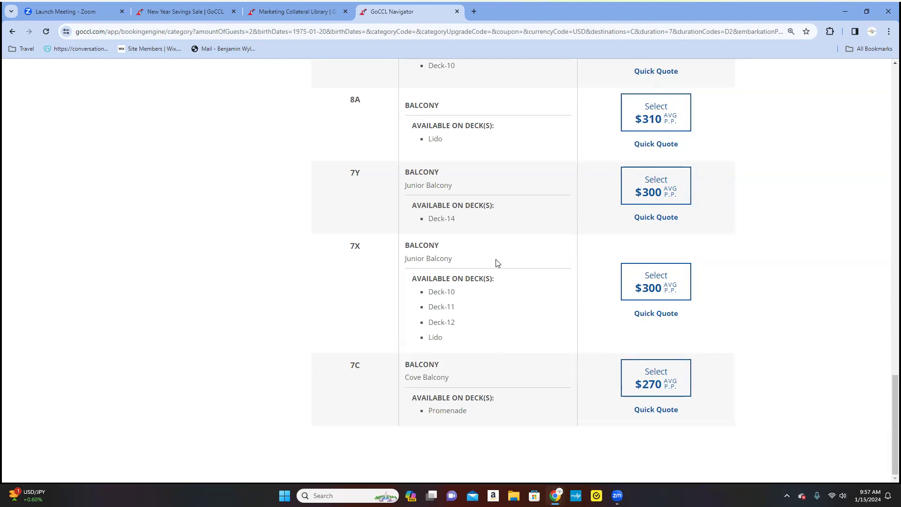
{"action": "scroll", "coordinate": [467, 319], "scroll_direction": "up", "scroll_amount": 3}
{"action": "scroll", "coordinate": [467, 321], "scroll_direction": "up", "scroll_amount": 4}
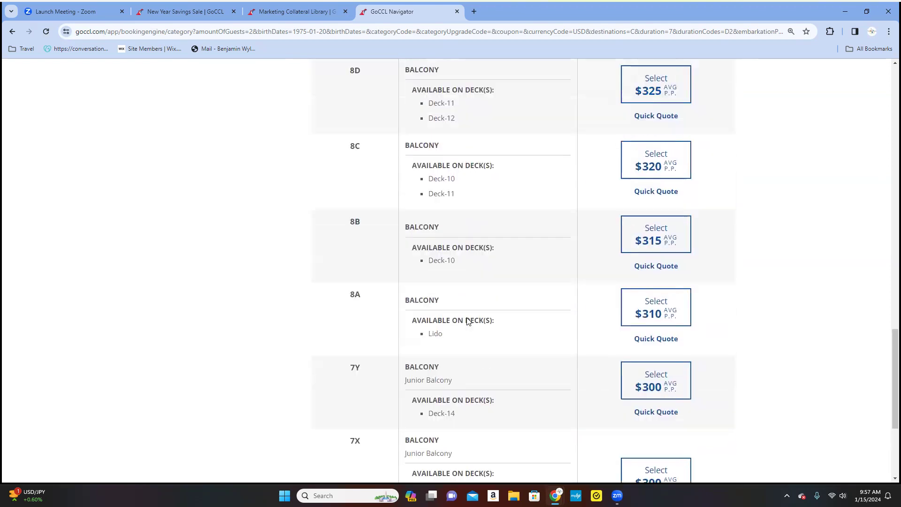
{"action": "scroll", "coordinate": [467, 322], "scroll_direction": "up", "scroll_amount": 8}
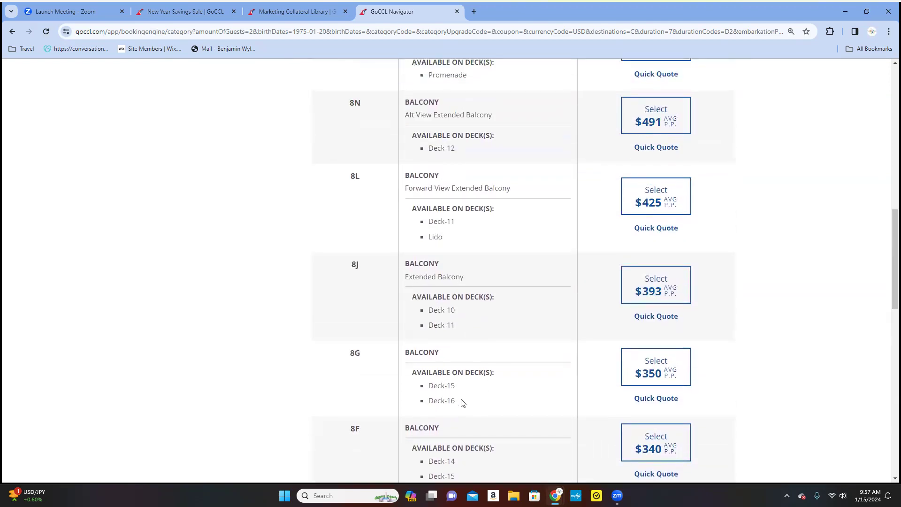
{"action": "scroll", "coordinate": [464, 402], "scroll_direction": "up", "scroll_amount": 1}
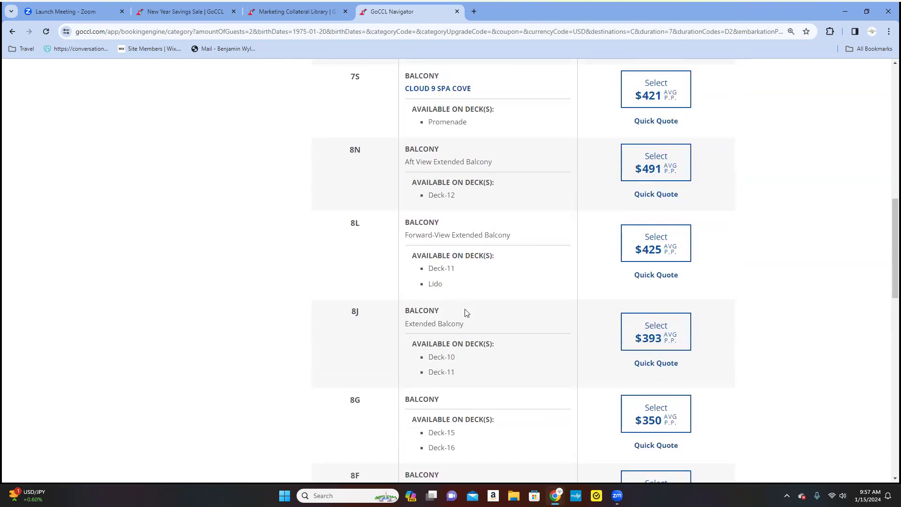
{"action": "scroll", "coordinate": [466, 312], "scroll_direction": "up", "scroll_amount": 3}
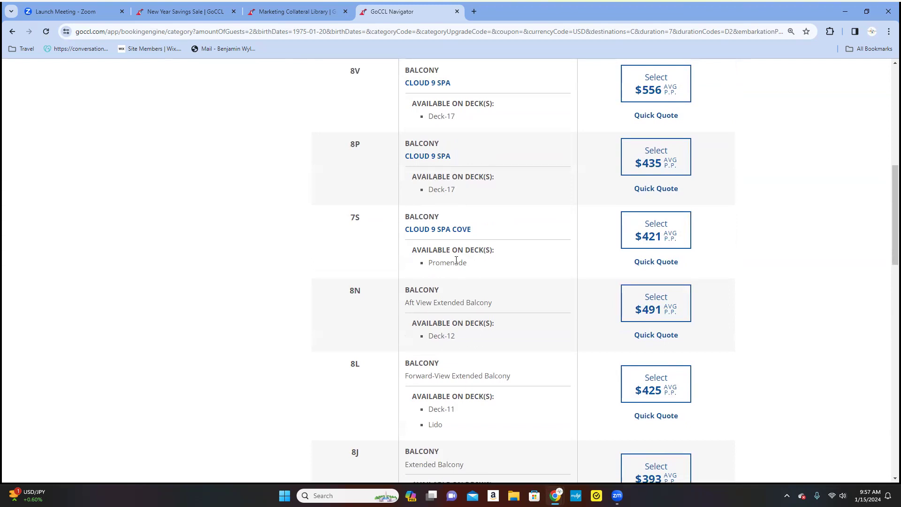
{"action": "scroll", "coordinate": [456, 261], "scroll_direction": "up", "scroll_amount": 2}
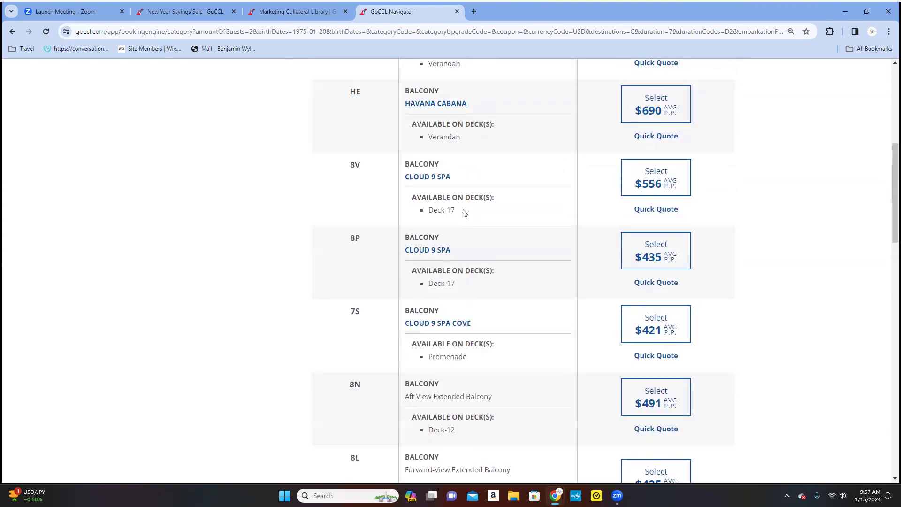
{"action": "scroll", "coordinate": [488, 199], "scroll_direction": "up", "scroll_amount": 3}
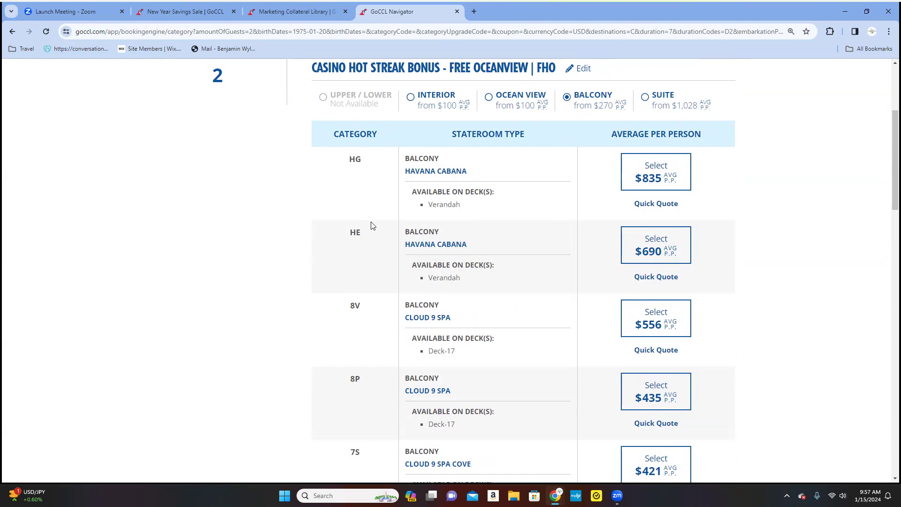
Open the HE Havana Cabana quick quote and add Carnival Vacation Protection for guest 2.
{"action": "left_click", "coordinate": [664, 278]}
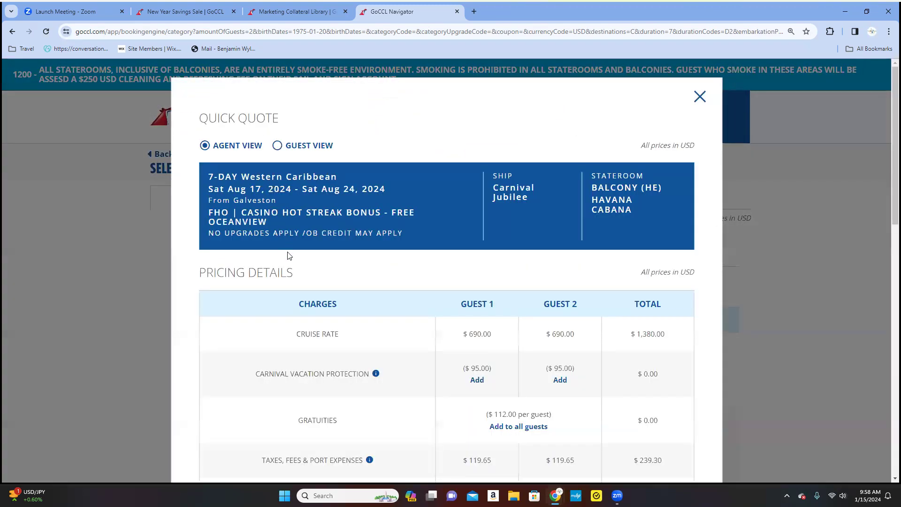
{"action": "scroll", "coordinate": [288, 252], "scroll_direction": "down", "scroll_amount": 2}
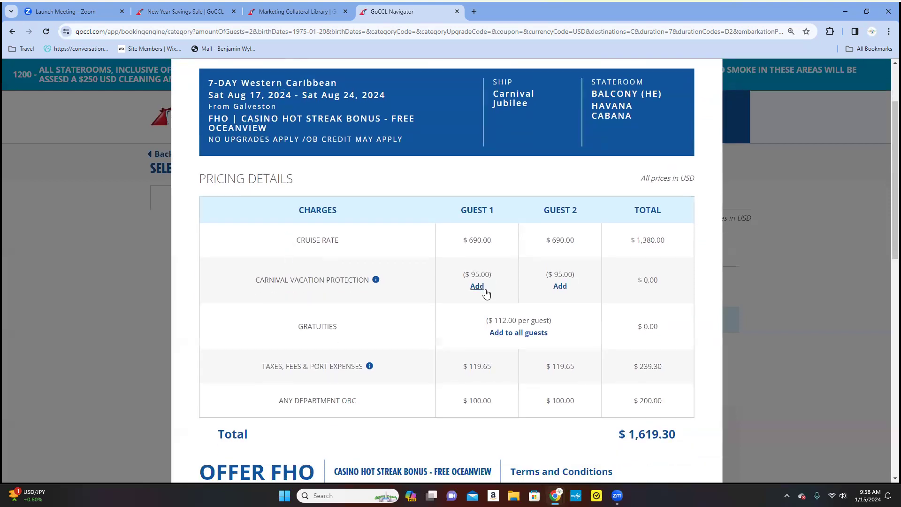
{"action": "left_click", "coordinate": [562, 287]}
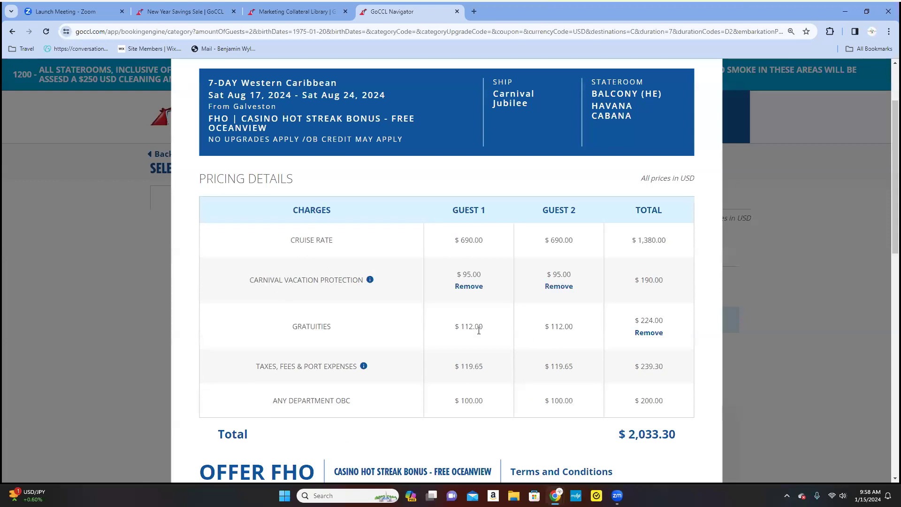
{"action": "scroll", "coordinate": [469, 329], "scroll_direction": "down", "scroll_amount": 2}
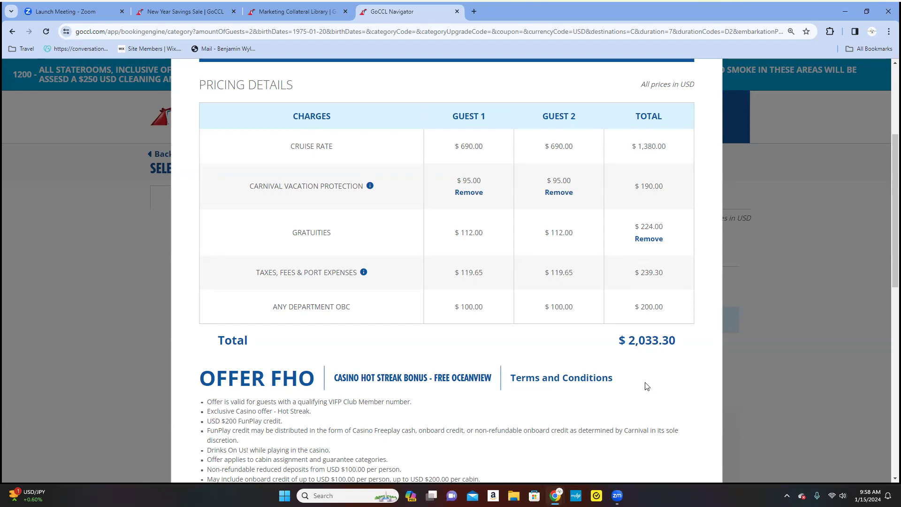
{"action": "scroll", "coordinate": [652, 385], "scroll_direction": "down", "scroll_amount": 4}
{"action": "scroll", "coordinate": [650, 389], "scroll_direction": "down", "scroll_amount": 6}
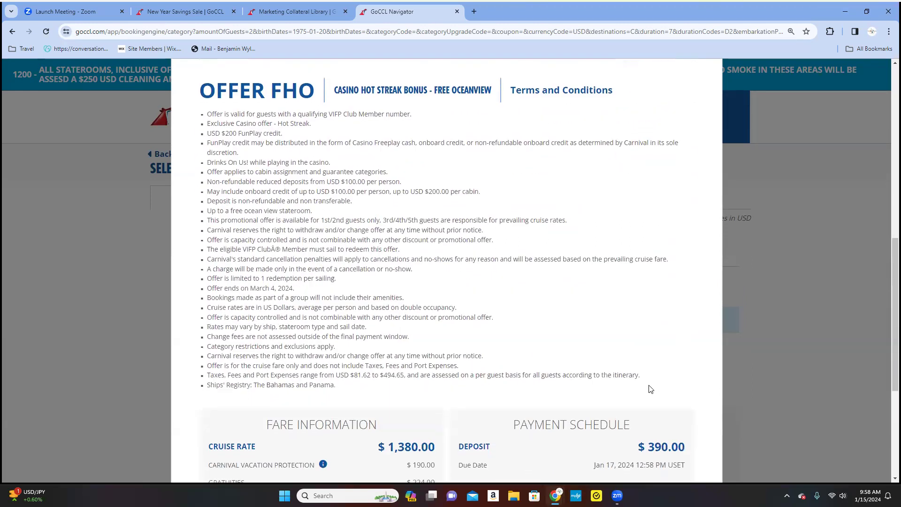
{"action": "scroll", "coordinate": [651, 390], "scroll_direction": "up", "scroll_amount": 7}
{"action": "scroll", "coordinate": [651, 389], "scroll_direction": "up", "scroll_amount": 7}
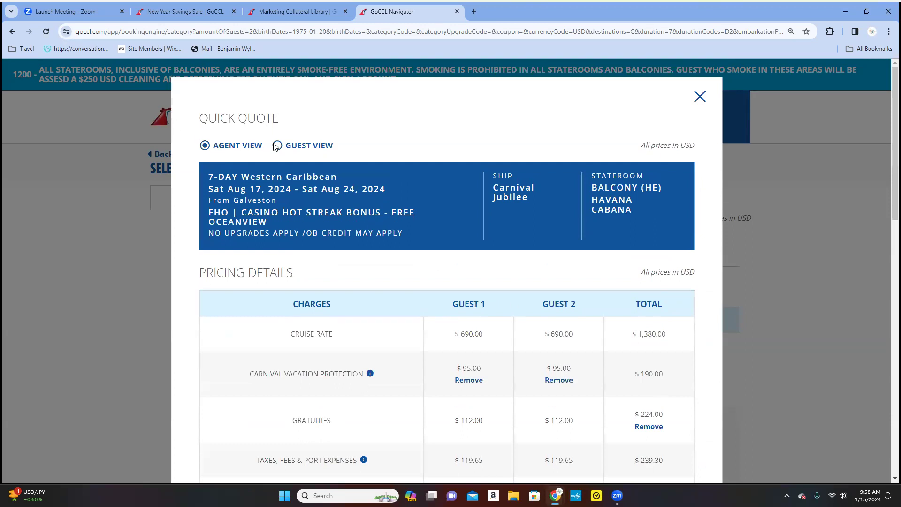
{"action": "scroll", "coordinate": [547, 330], "scroll_direction": "down", "scroll_amount": 6}
{"action": "scroll", "coordinate": [547, 330], "scroll_direction": "down", "scroll_amount": 9}
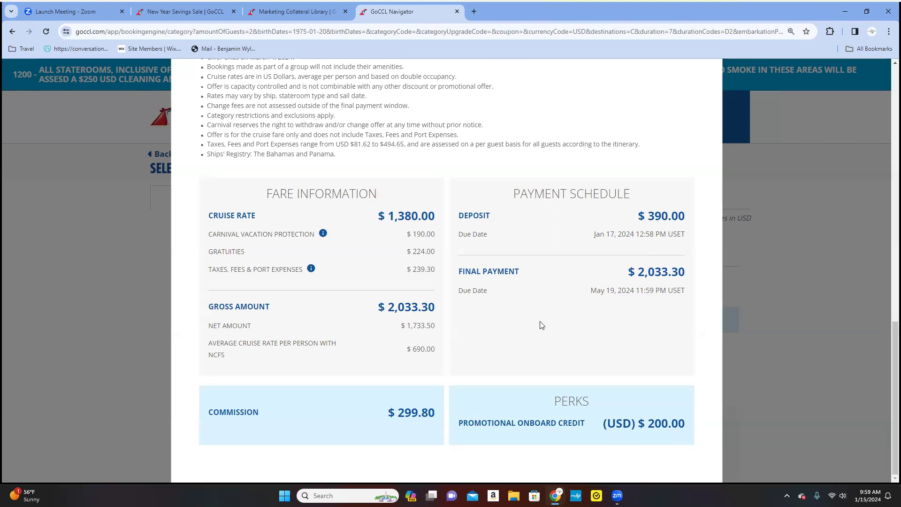
{"action": "left_click_drag", "start_coordinate": [395, 413], "coordinate": [436, 415]}
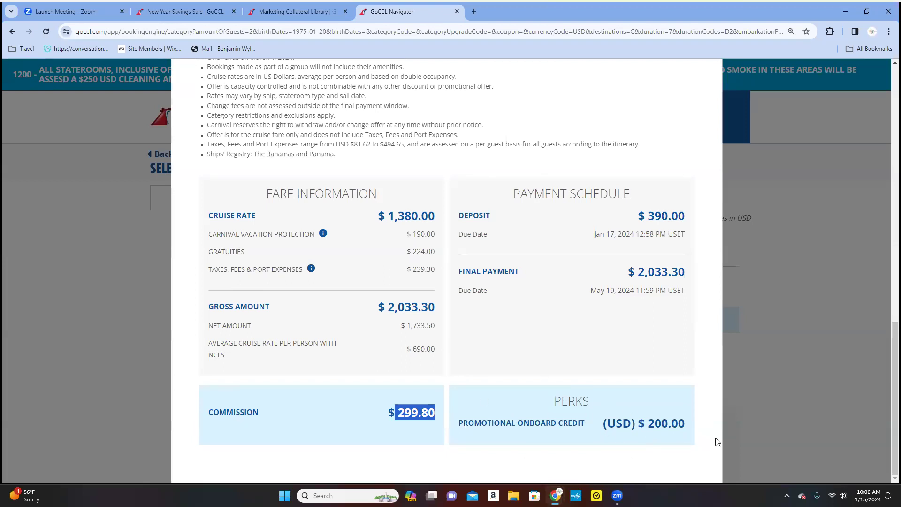
{"action": "scroll", "coordinate": [498, 411], "scroll_direction": "up", "scroll_amount": 15}
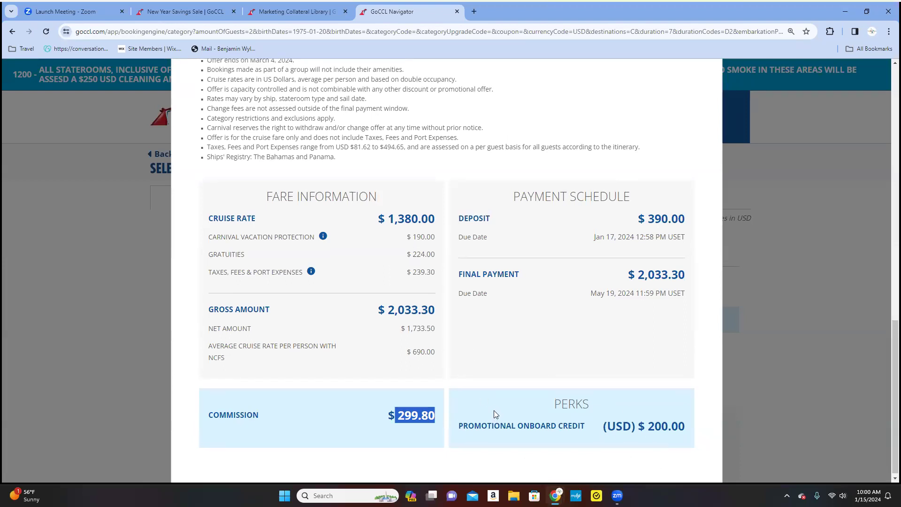
{"action": "scroll", "coordinate": [496, 414], "scroll_direction": "up", "scroll_amount": 3}
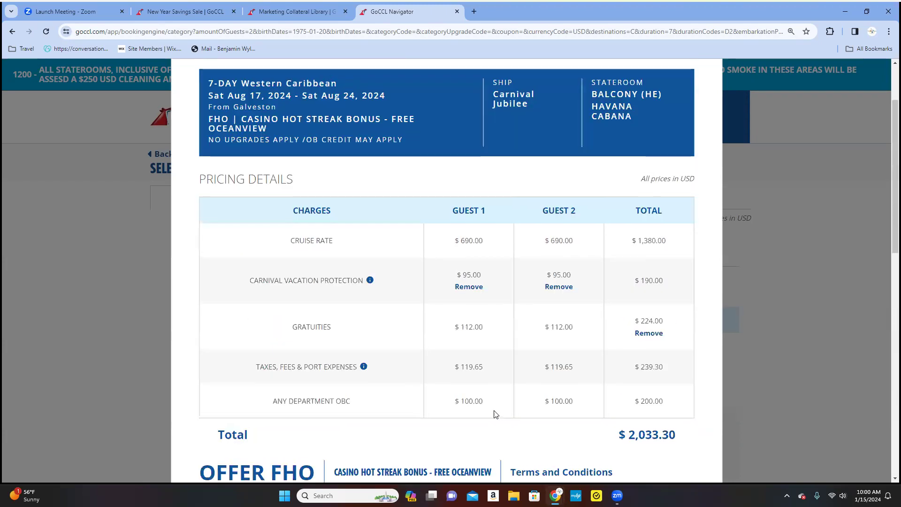
{"action": "scroll", "coordinate": [440, 323], "scroll_direction": "down", "scroll_amount": 18}
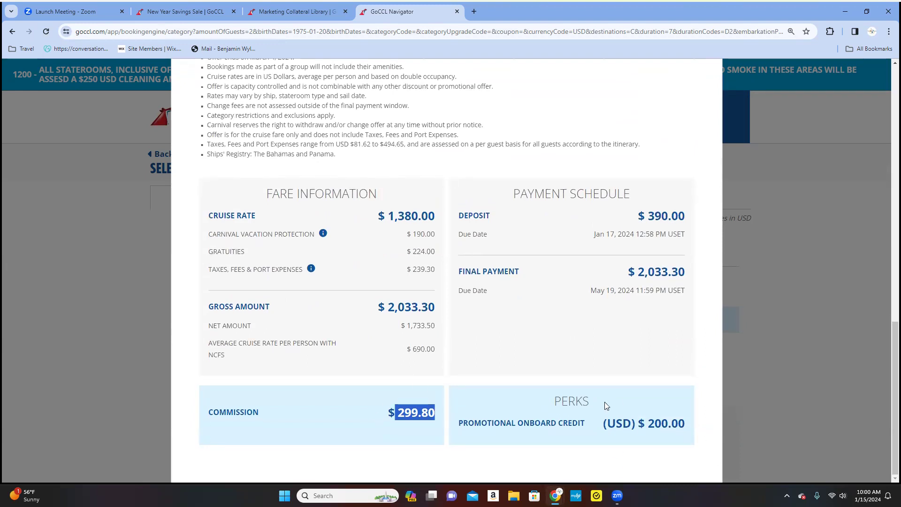
{"action": "scroll", "coordinate": [601, 405], "scroll_direction": "up", "scroll_amount": 12}
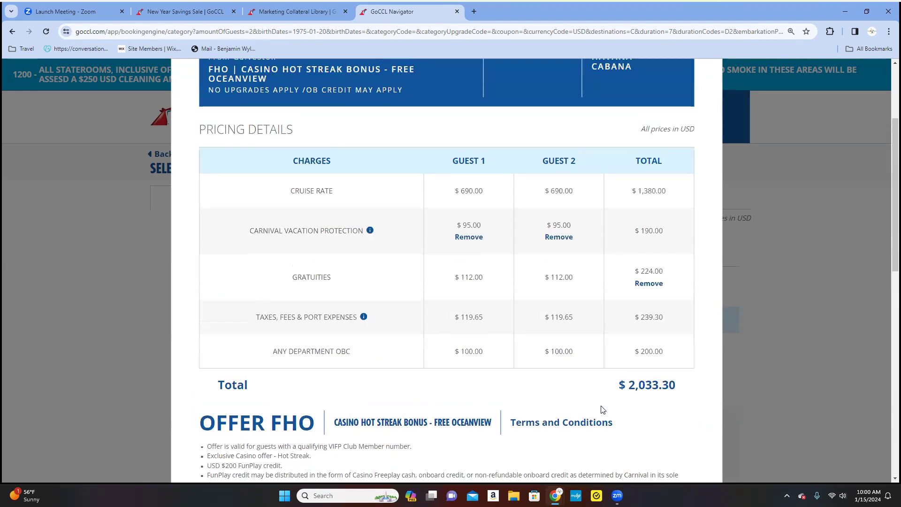
{"action": "scroll", "coordinate": [601, 409], "scroll_direction": "up", "scroll_amount": 4}
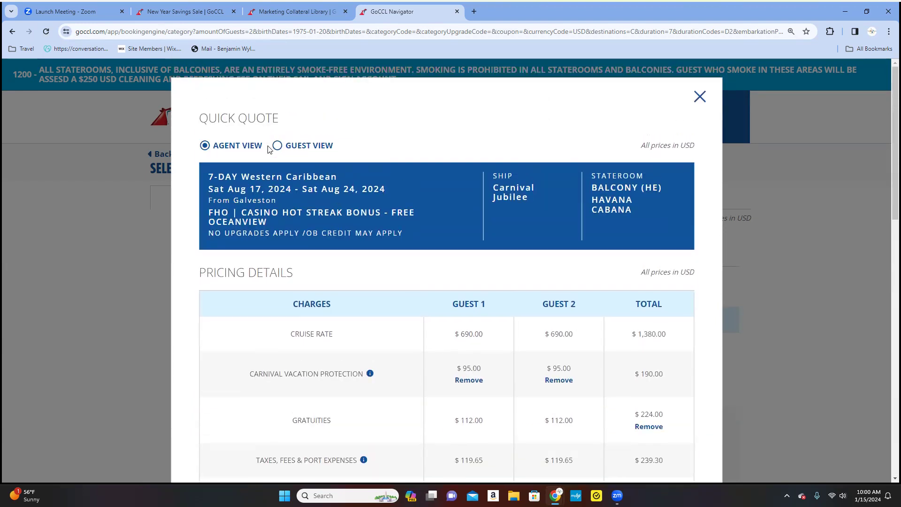
Switch the HE quick quote to guest view and review its $2,033.30 two-guest total.
{"action": "left_click", "coordinate": [278, 147]}
{"action": "scroll", "coordinate": [488, 312], "scroll_direction": "down", "scroll_amount": 3}
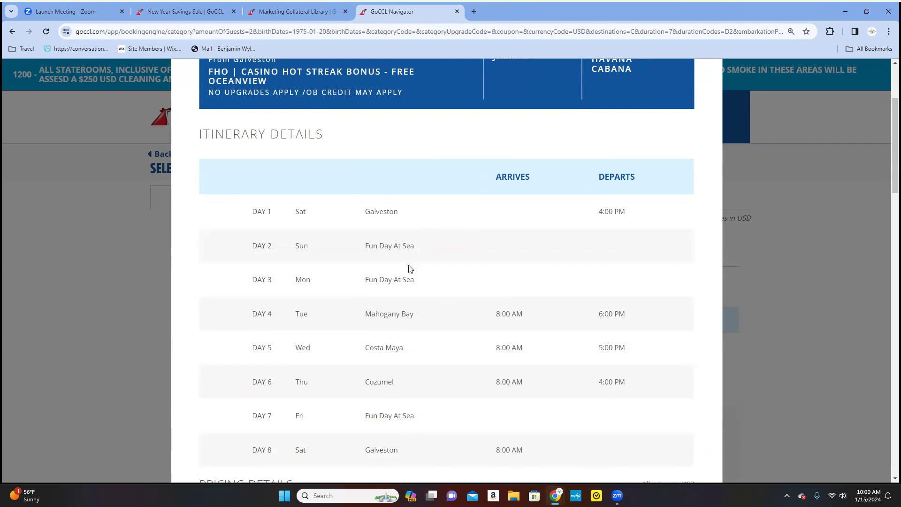
{"action": "scroll", "coordinate": [408, 259], "scroll_direction": "down", "scroll_amount": 3}
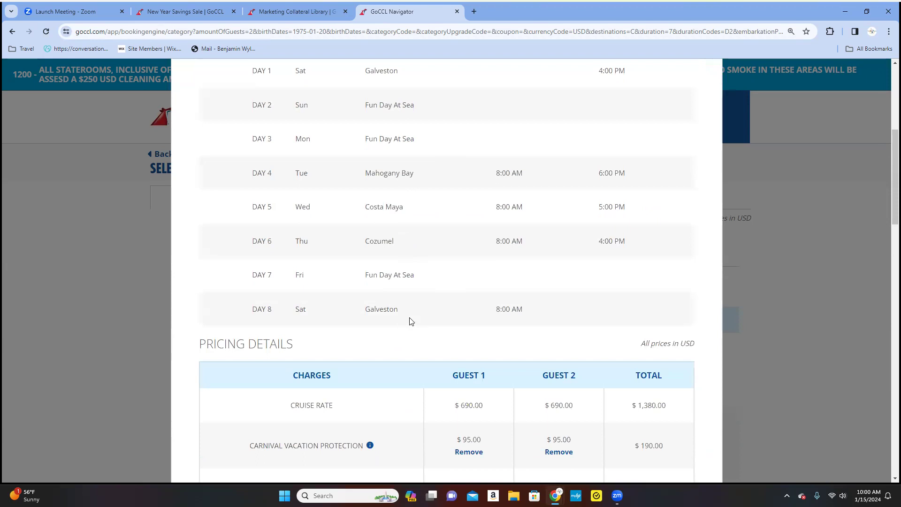
{"action": "scroll", "coordinate": [412, 321], "scroll_direction": "down", "scroll_amount": 5}
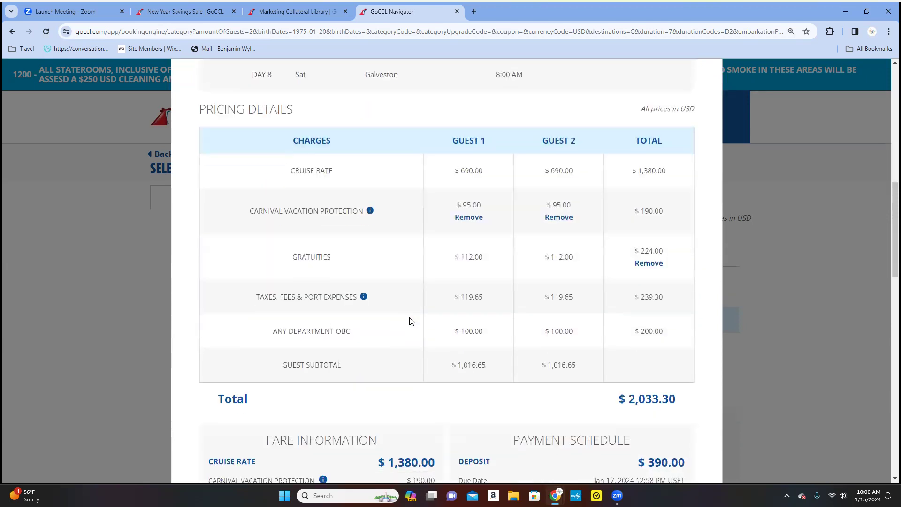
{"action": "scroll", "coordinate": [411, 321], "scroll_direction": "down", "scroll_amount": 6}
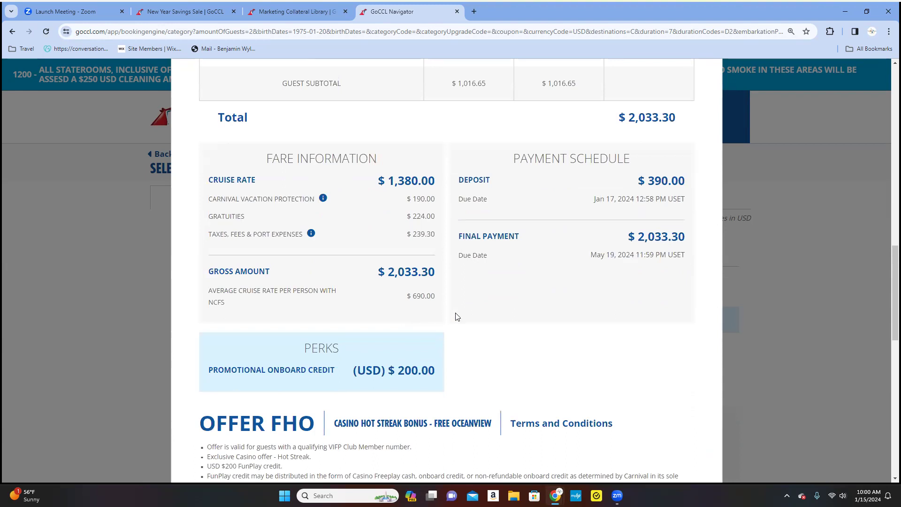
{"action": "scroll", "coordinate": [478, 345], "scroll_direction": "down", "scroll_amount": 11}
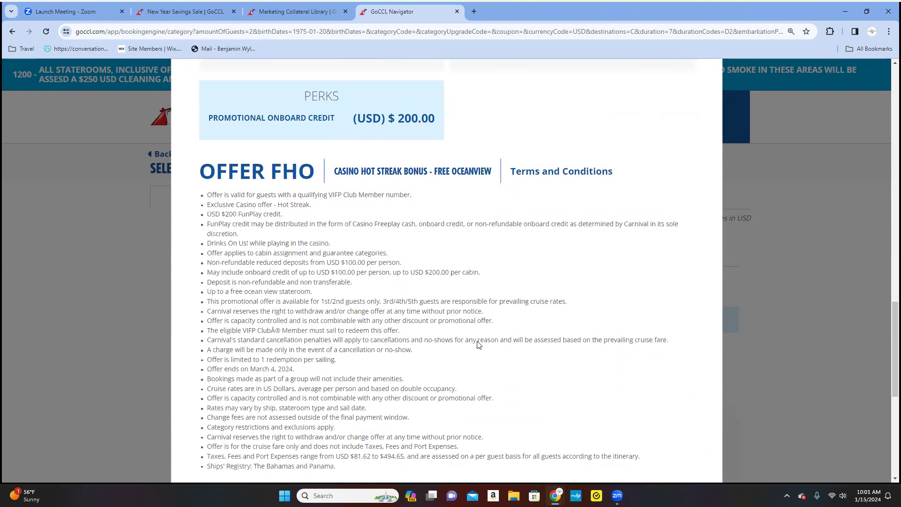
{"action": "scroll", "coordinate": [478, 346], "scroll_direction": "down", "scroll_amount": 2}
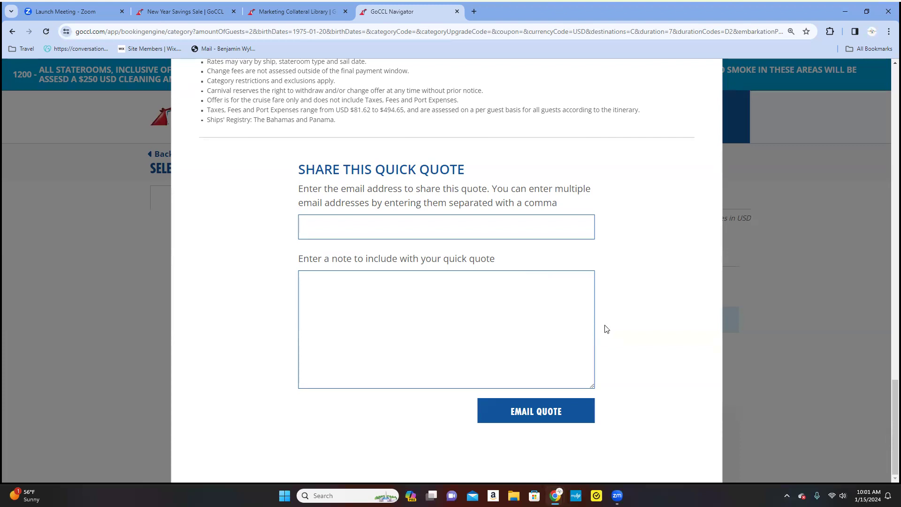
{"action": "scroll", "coordinate": [646, 348], "scroll_direction": "up", "scroll_amount": 10}
{"action": "scroll", "coordinate": [646, 347], "scroll_direction": "up", "scroll_amount": 10}
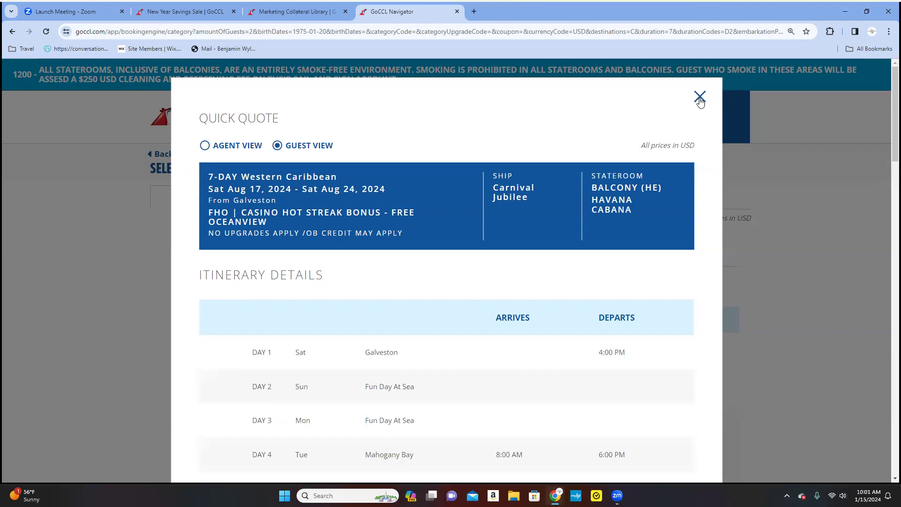
Close the quick quote, select the HE Havana Cabana balcony at $690, and continue.
{"action": "left_click", "coordinate": [700, 97]}
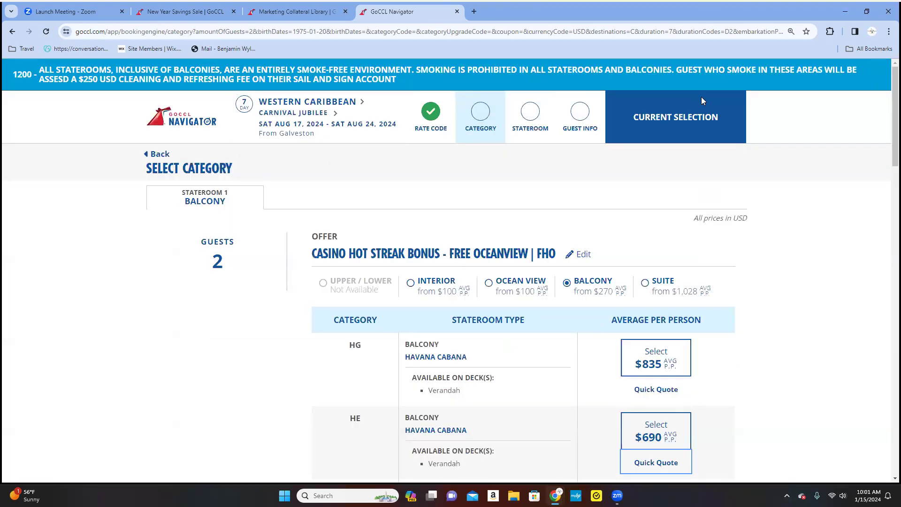
{"action": "scroll", "coordinate": [772, 386], "scroll_direction": "down", "scroll_amount": 5}
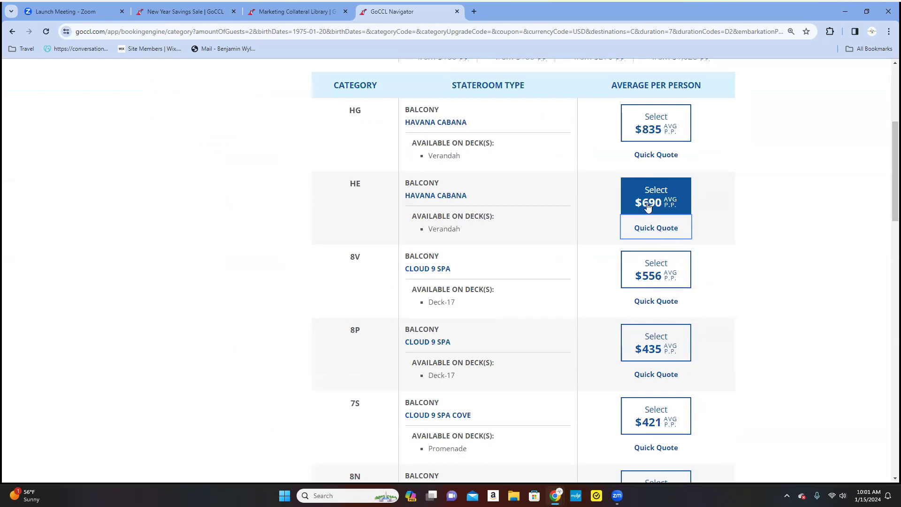
{"action": "left_click", "coordinate": [655, 205]}
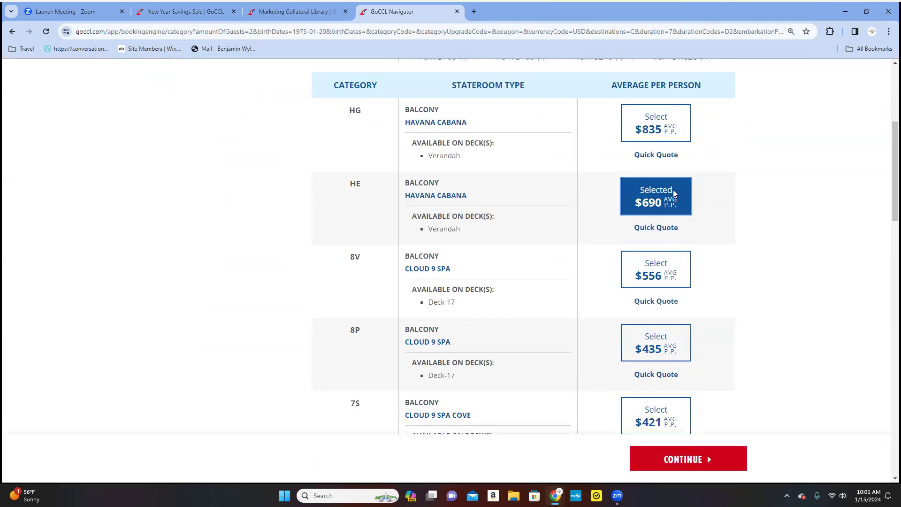
{"action": "left_click", "coordinate": [700, 459]}
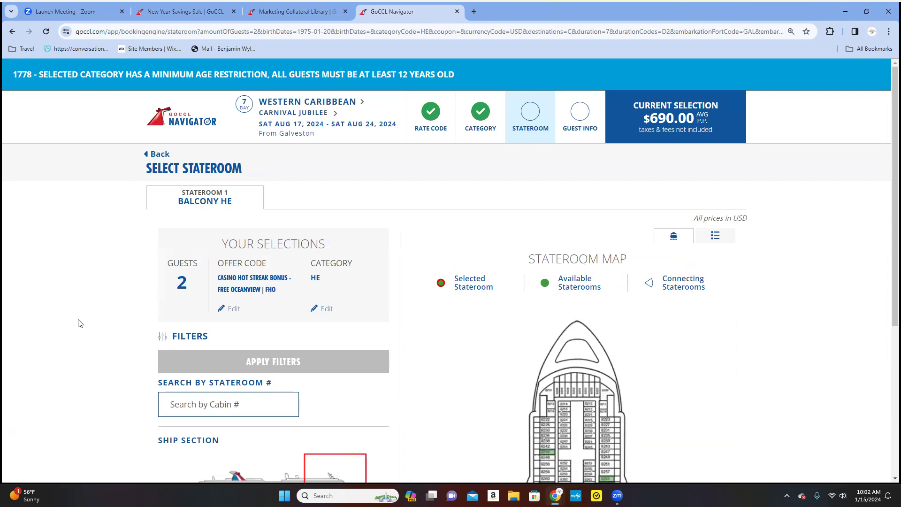
Filter the deck map to the Middle ship section.
{"action": "scroll", "coordinate": [80, 323], "scroll_direction": "down", "scroll_amount": 3}
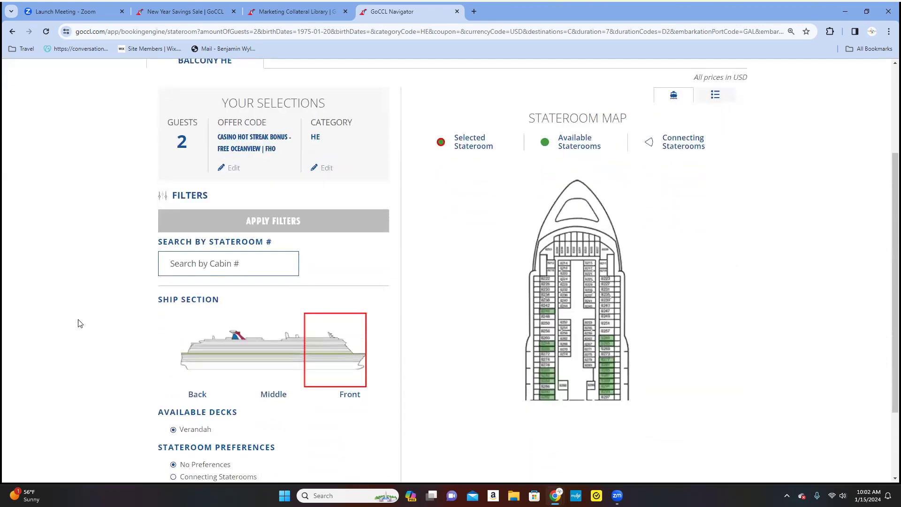
{"action": "left_click", "coordinate": [263, 367]}
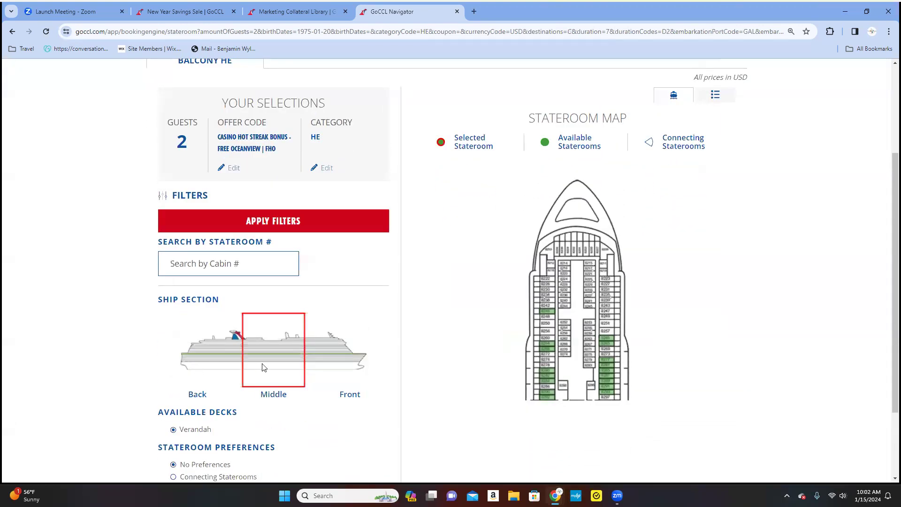
{"action": "left_click", "coordinate": [291, 222]}
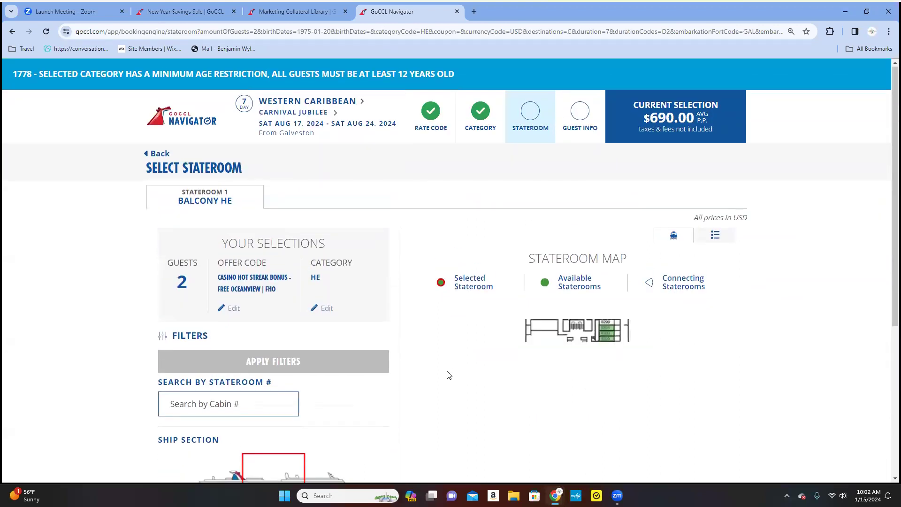
{"action": "scroll", "coordinate": [436, 370], "scroll_direction": "down", "scroll_amount": 3}
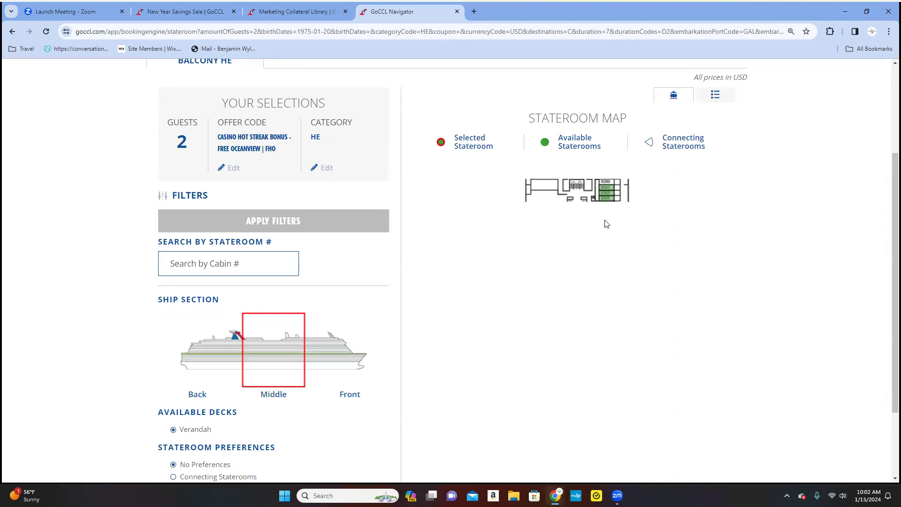
Select stateroom 8305 on the deck map and continue to guest information.
{"action": "left_click", "coordinate": [607, 191]}
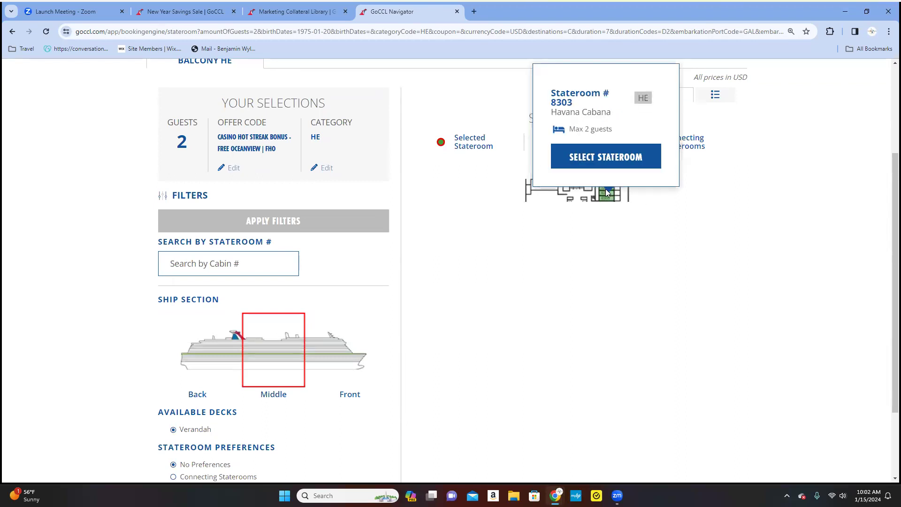
{"action": "left_click", "coordinate": [607, 197]}
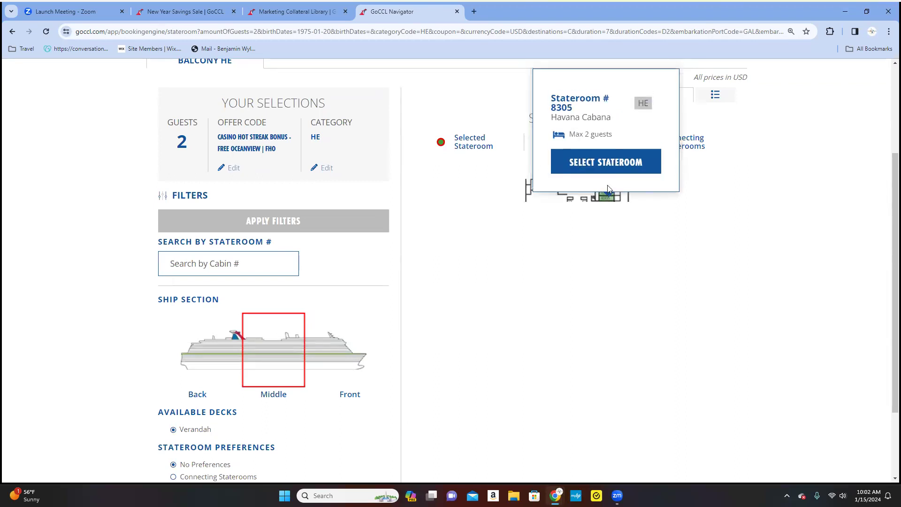
{"action": "scroll", "coordinate": [441, 387], "scroll_direction": "down", "scroll_amount": 2}
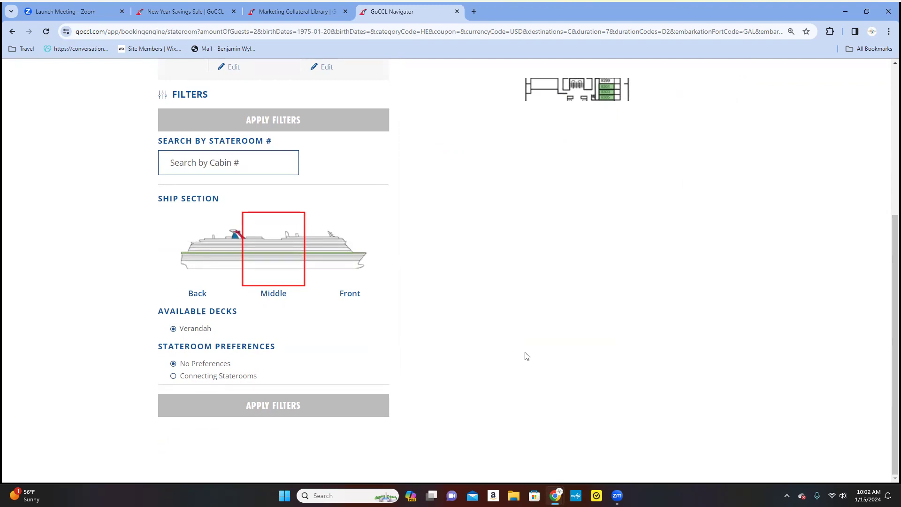
{"action": "scroll", "coordinate": [526, 356], "scroll_direction": "up", "scroll_amount": 2}
{"action": "left_click", "coordinate": [606, 189]}
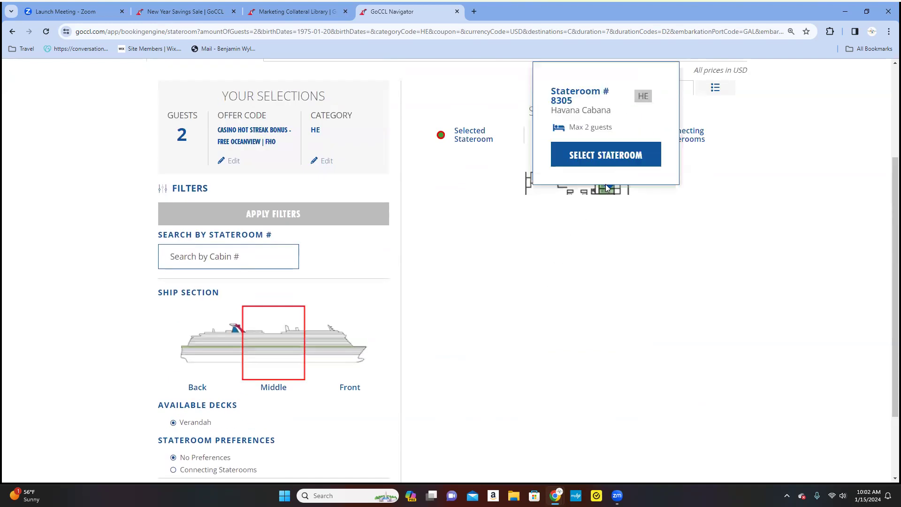
{"action": "left_click", "coordinate": [610, 156]}
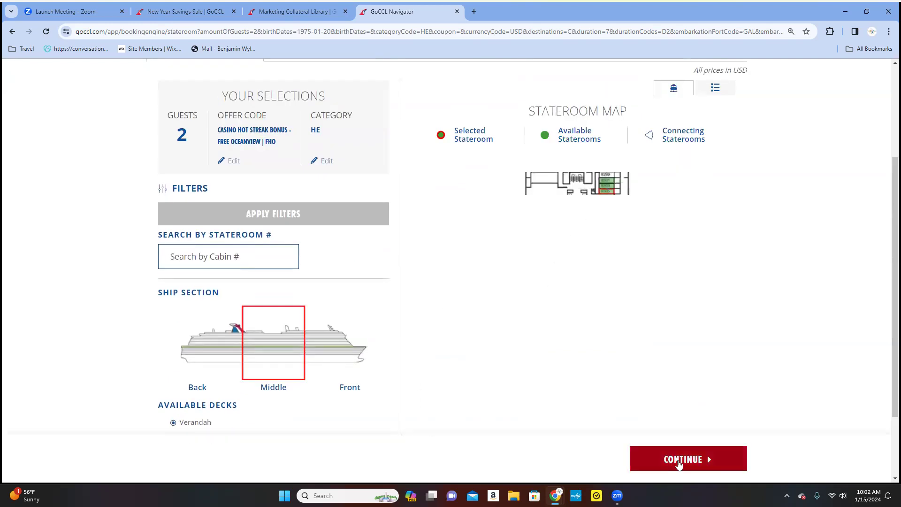
{"action": "left_click", "coordinate": [659, 455]}
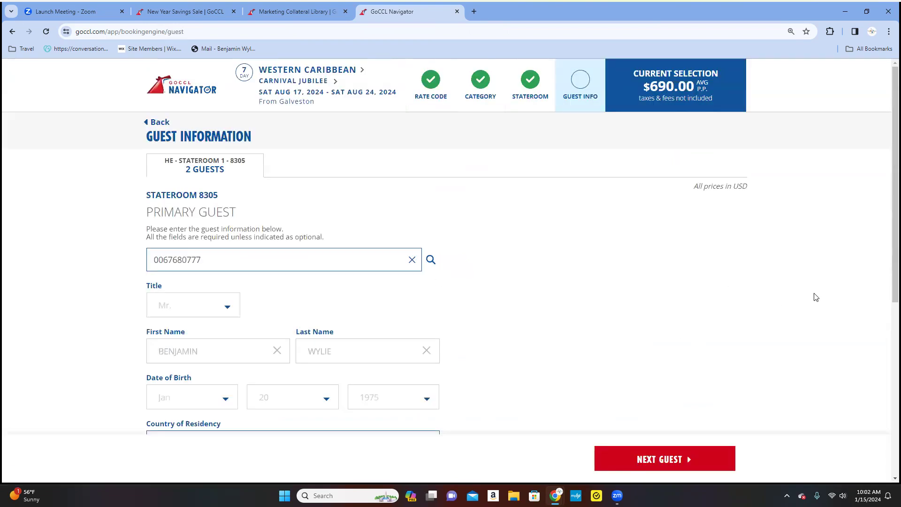
Review the primary guest's prefilled details and opt in to Carnival Vacation Protection.
{"action": "scroll", "coordinate": [618, 248], "scroll_direction": "down", "scroll_amount": 2}
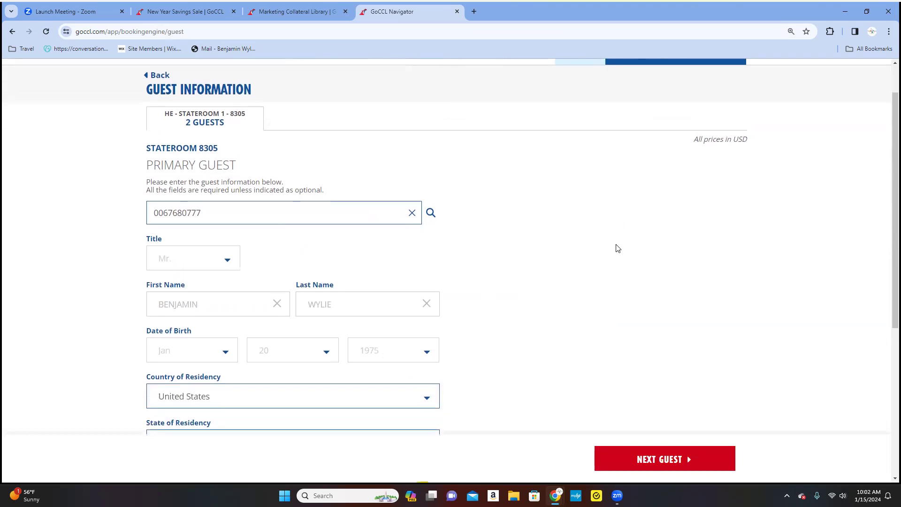
{"action": "scroll", "coordinate": [618, 248], "scroll_direction": "down", "scroll_amount": 1}
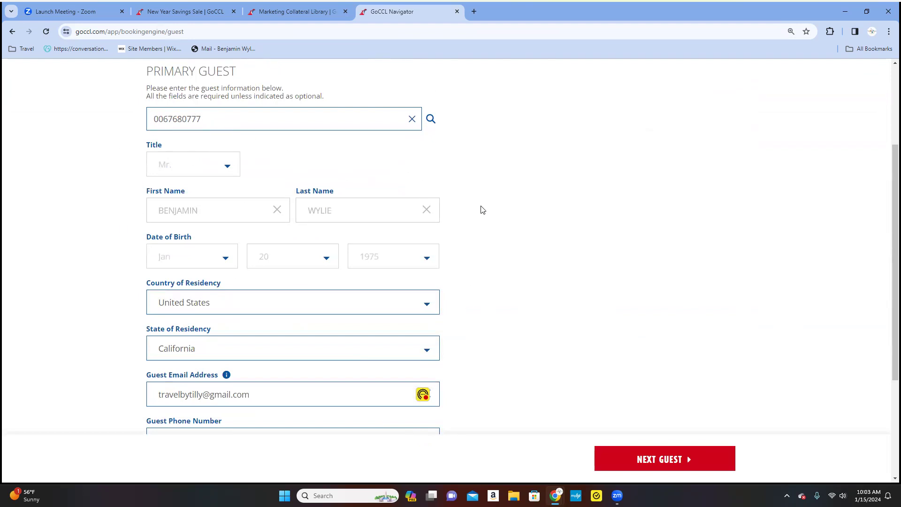
{"action": "scroll", "coordinate": [482, 209], "scroll_direction": "down", "scroll_amount": 1}
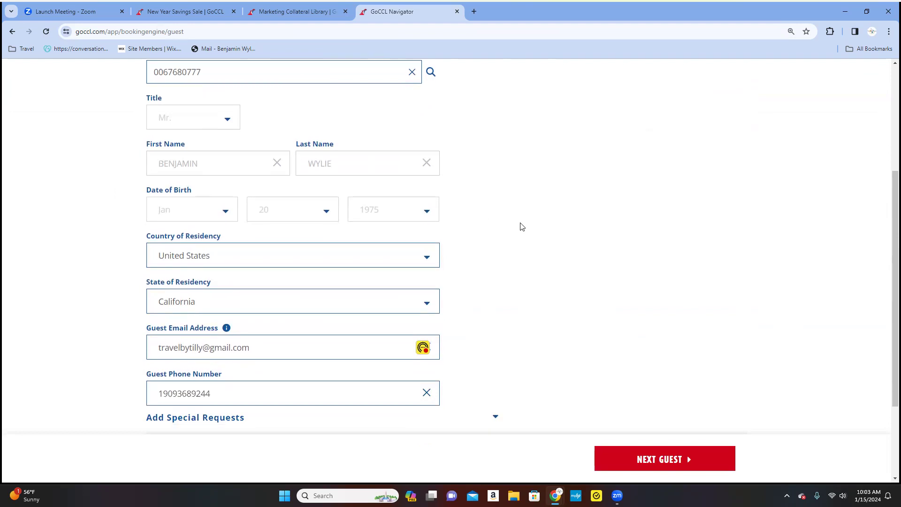
{"action": "scroll", "coordinate": [520, 227], "scroll_direction": "down", "scroll_amount": 3}
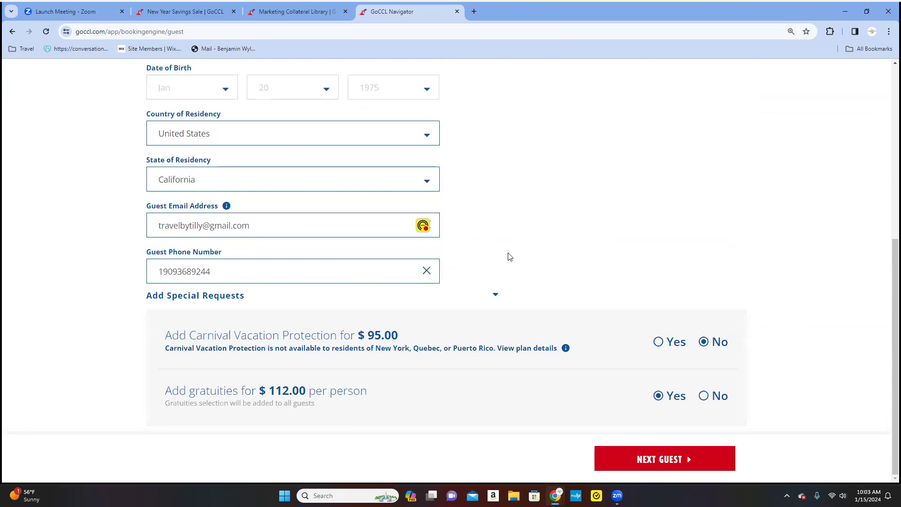
{"action": "left_click", "coordinate": [659, 342]}
Save the primary guest and bring up the blank Guest 2 form for stateroom 8305.
{"action": "left_click", "coordinate": [662, 460]}
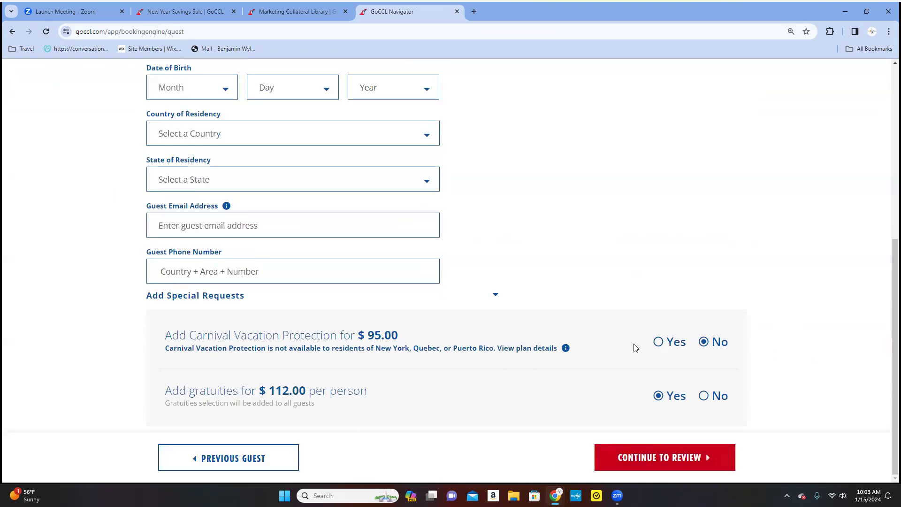
{"action": "scroll", "coordinate": [613, 271], "scroll_direction": "up", "scroll_amount": 6}
{"action": "scroll", "coordinate": [615, 275], "scroll_direction": "down", "scroll_amount": 2}
{"action": "scroll", "coordinate": [617, 278], "scroll_direction": "down", "scroll_amount": 4}
{"action": "scroll", "coordinate": [624, 335], "scroll_direction": "up", "scroll_amount": 6}
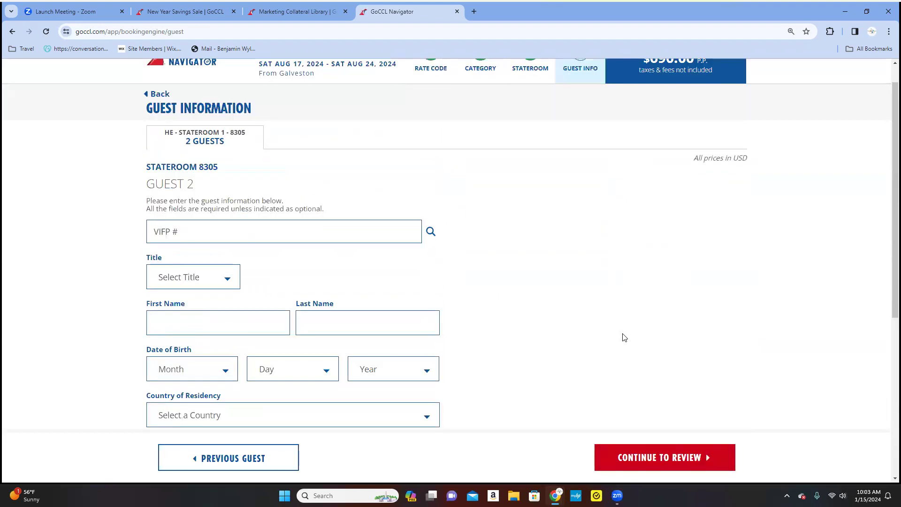
{"action": "scroll", "coordinate": [620, 332], "scroll_direction": "up", "scroll_amount": 1}
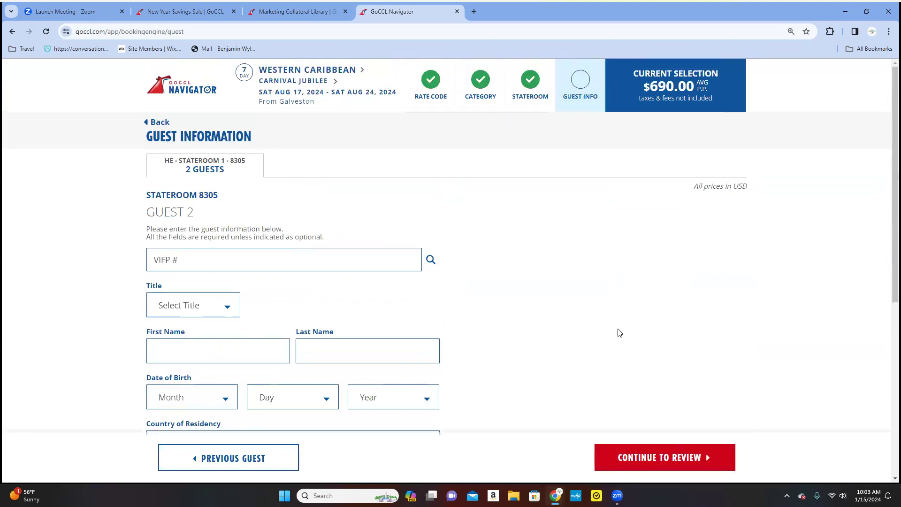